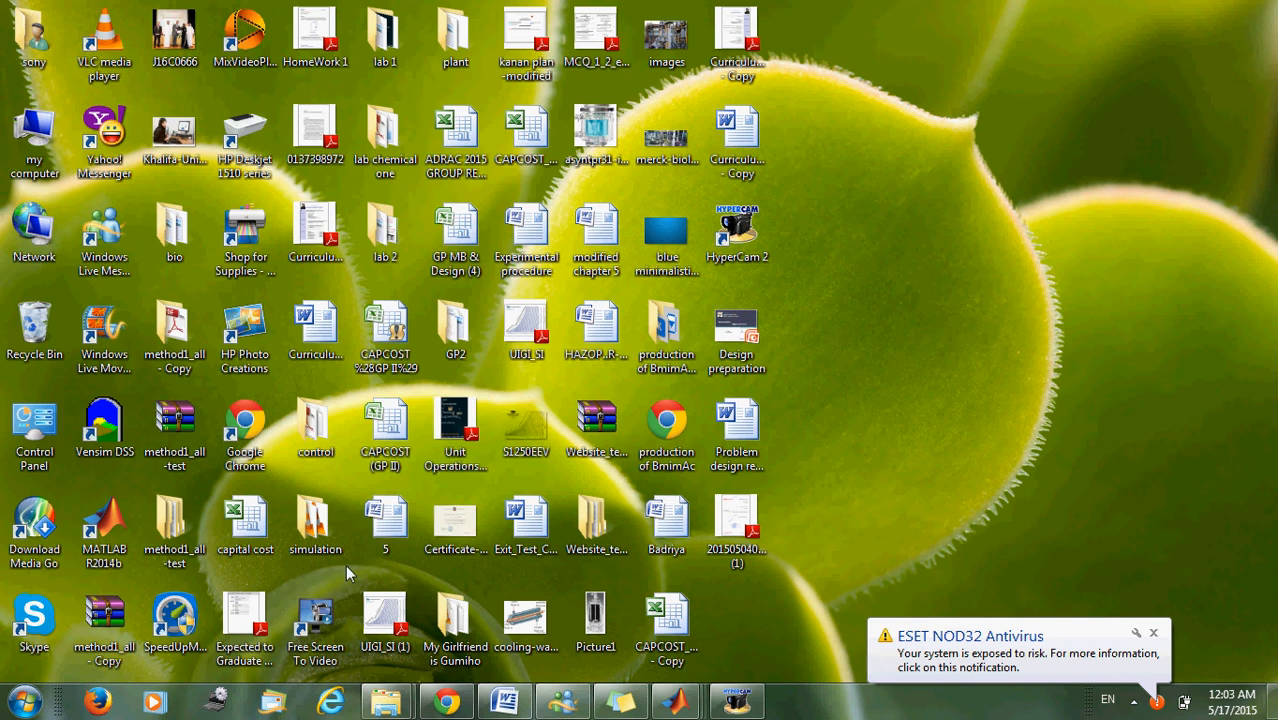
- Switch to MATLAB and bring up the Simulink Library Browser together with the blank untitled model
mouse_move(676, 700)
click(515, 648)
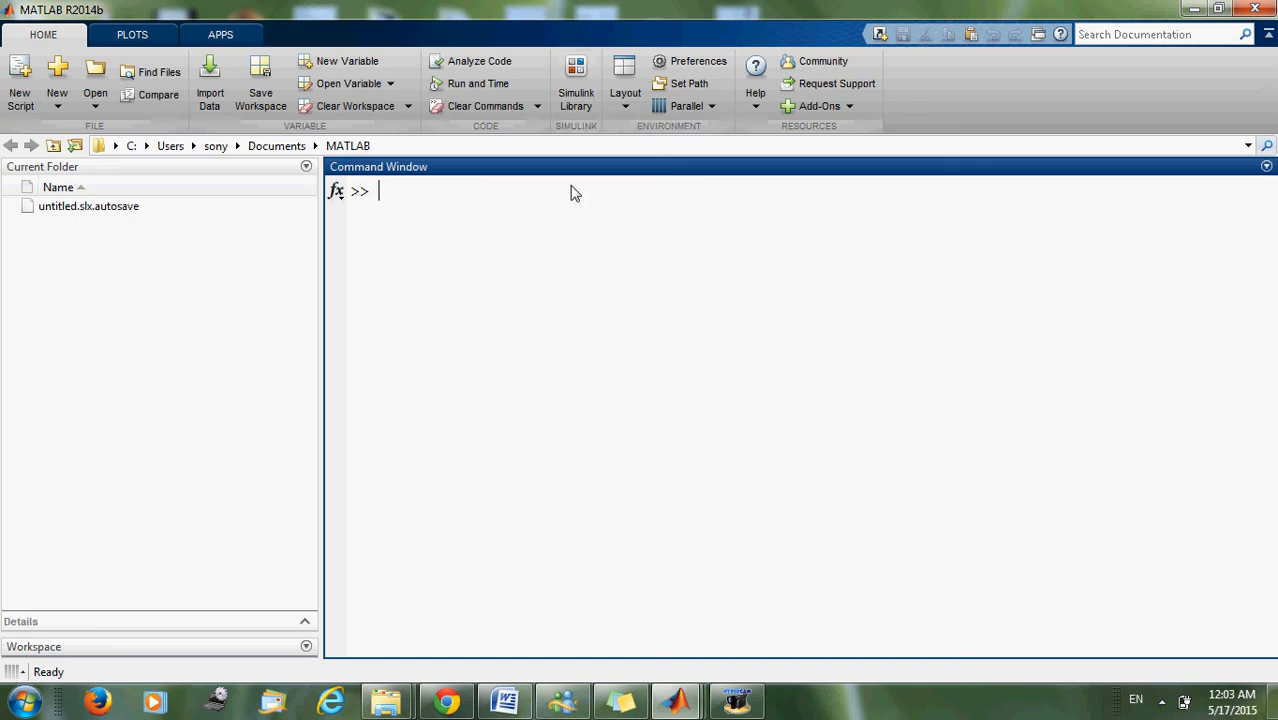
mouse_move(676, 700)
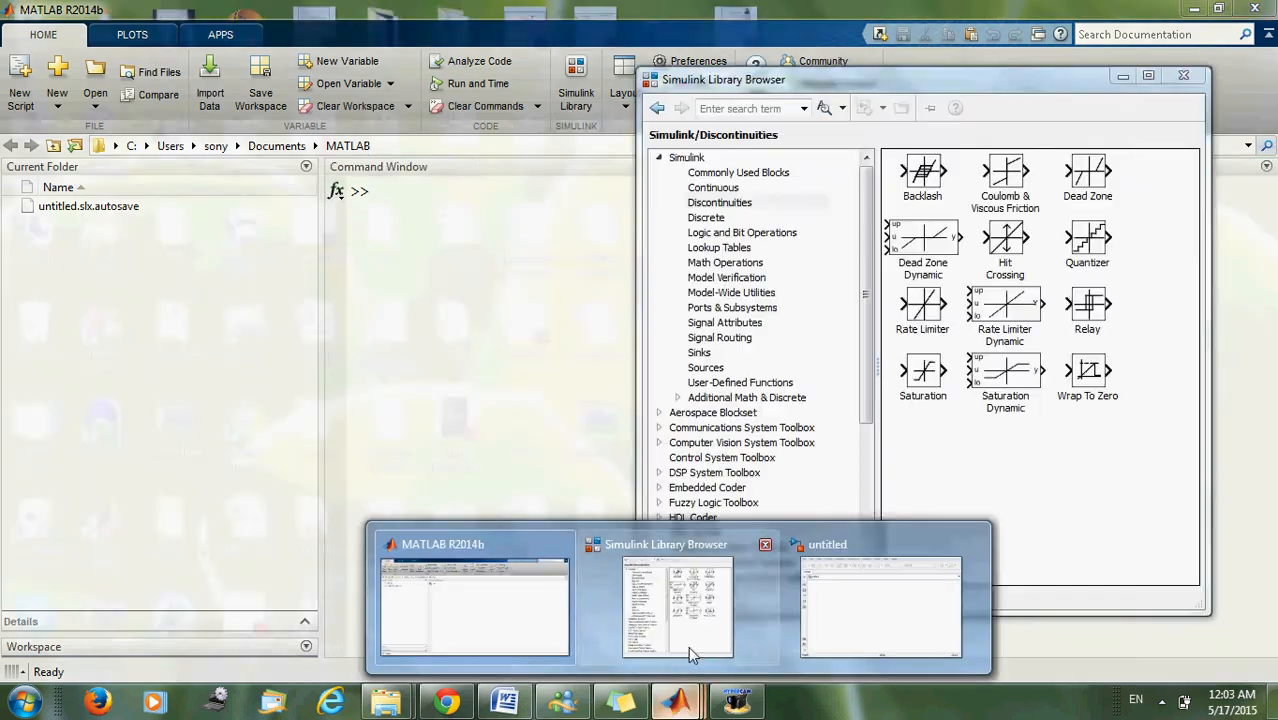
click(688, 646)
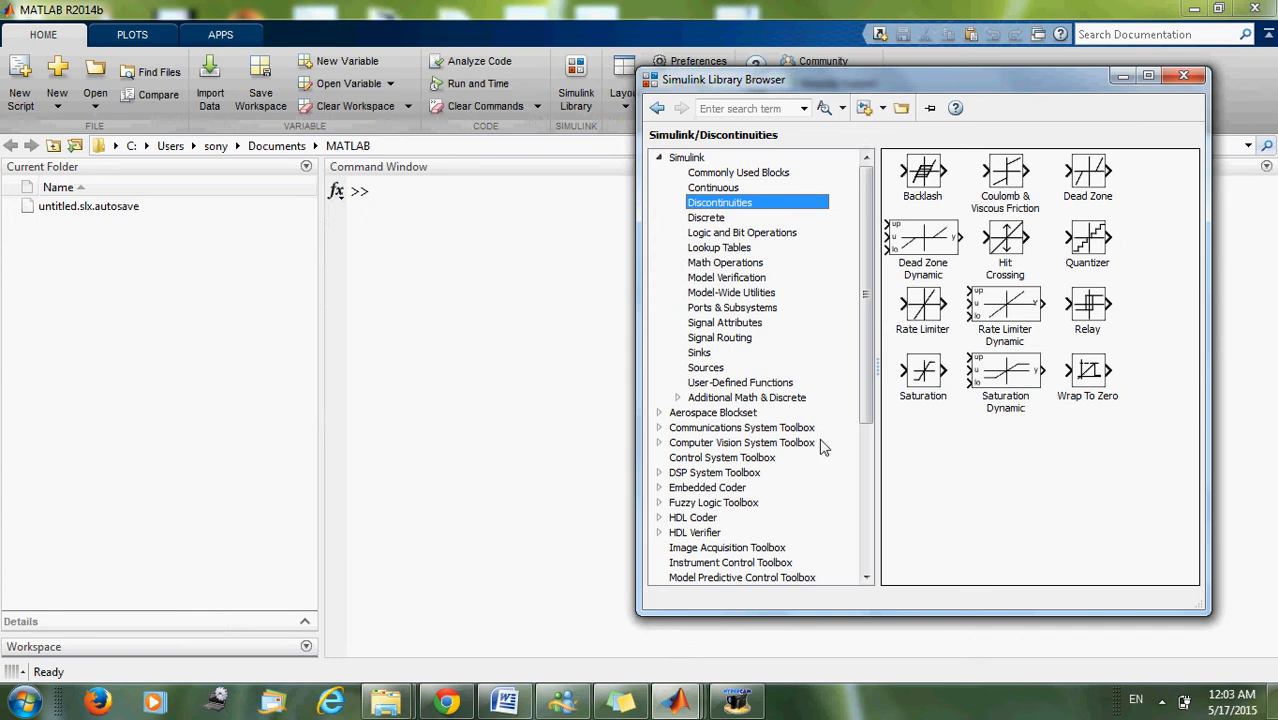
click(883, 109)
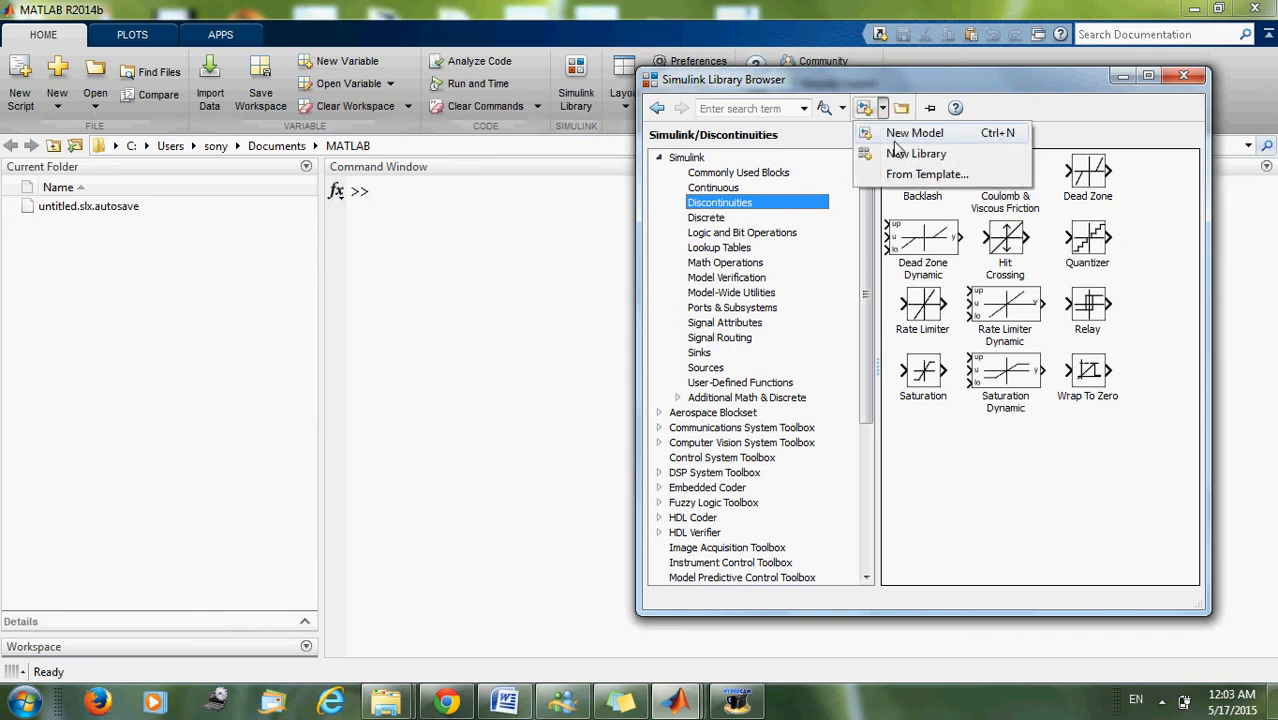
click(897, 136)
mouse_move(676, 702)
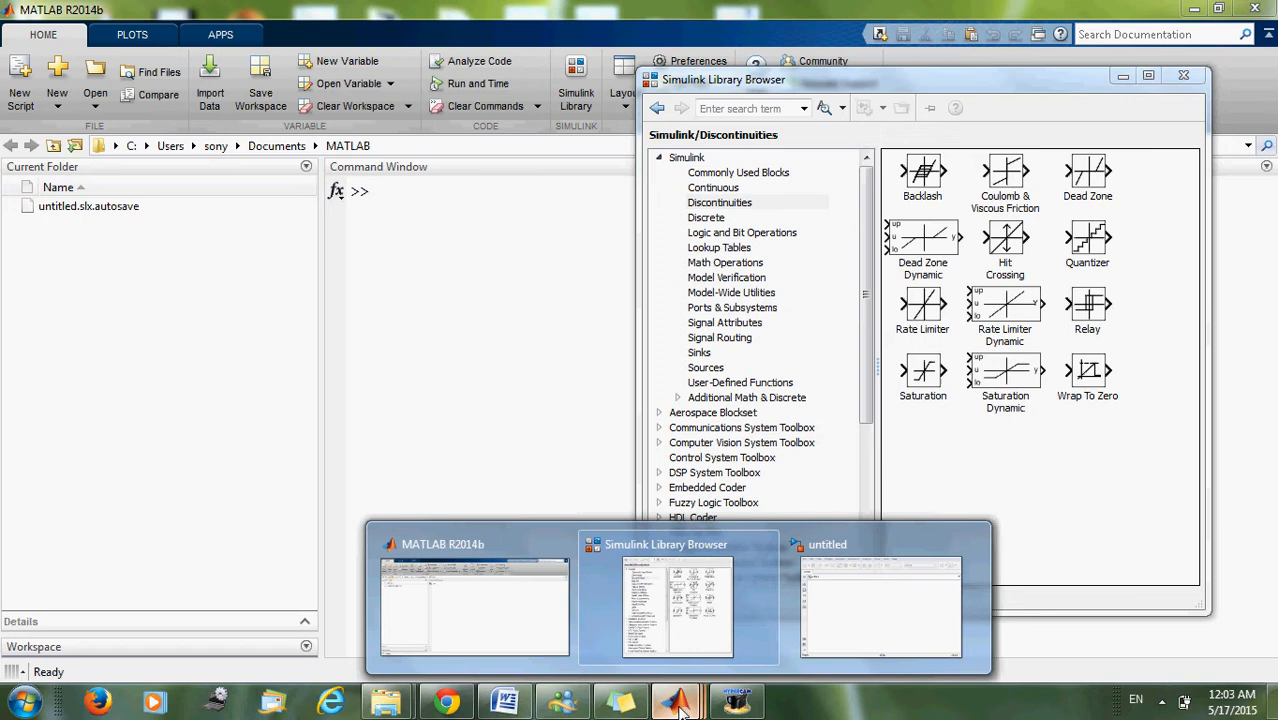
click(822, 614)
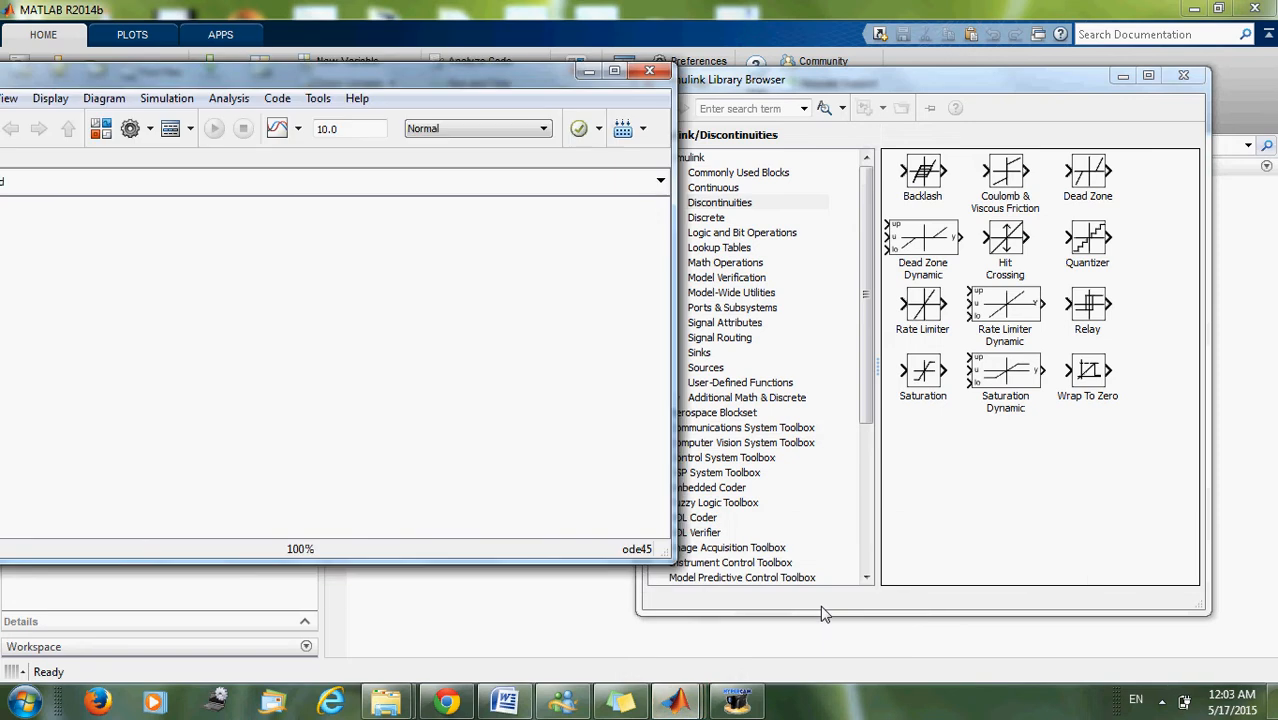
- Switch to the simulink project document in Word and examine the terms of the example ODE, from dy/dt to the cos 2t term
click(537, 667)
click(591, 561)
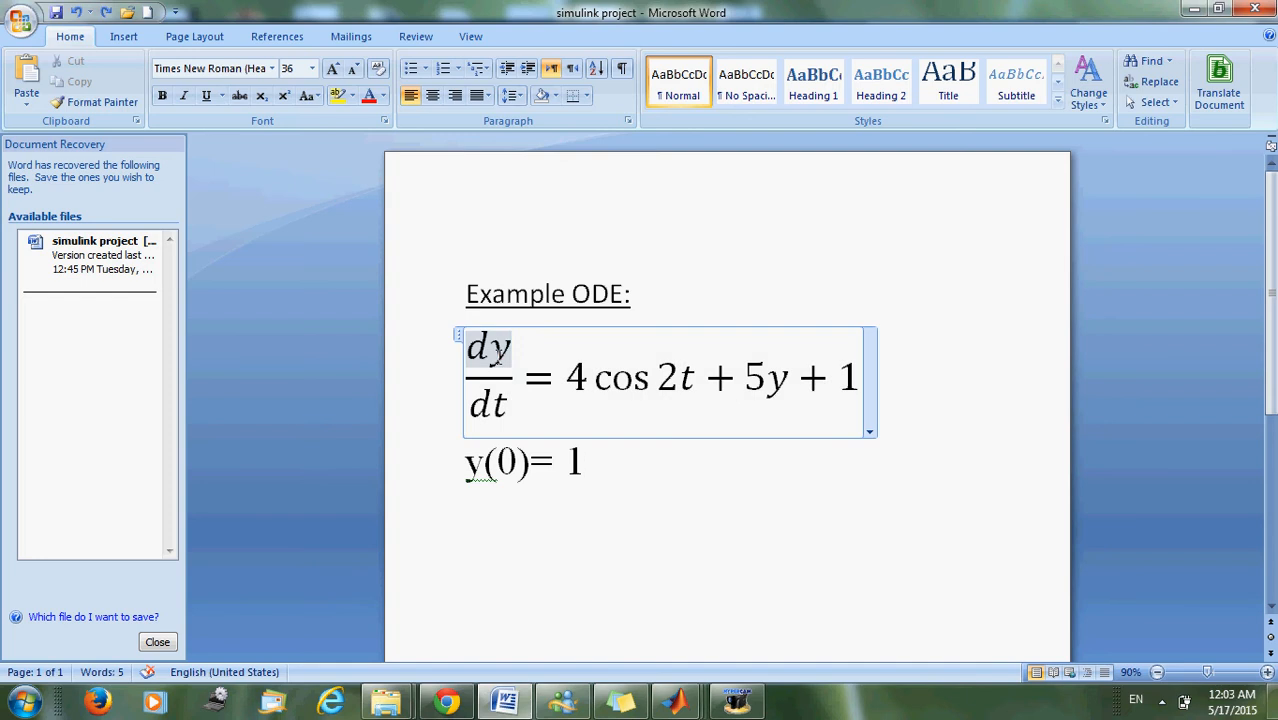
double_click(500, 361)
double_click(498, 404)
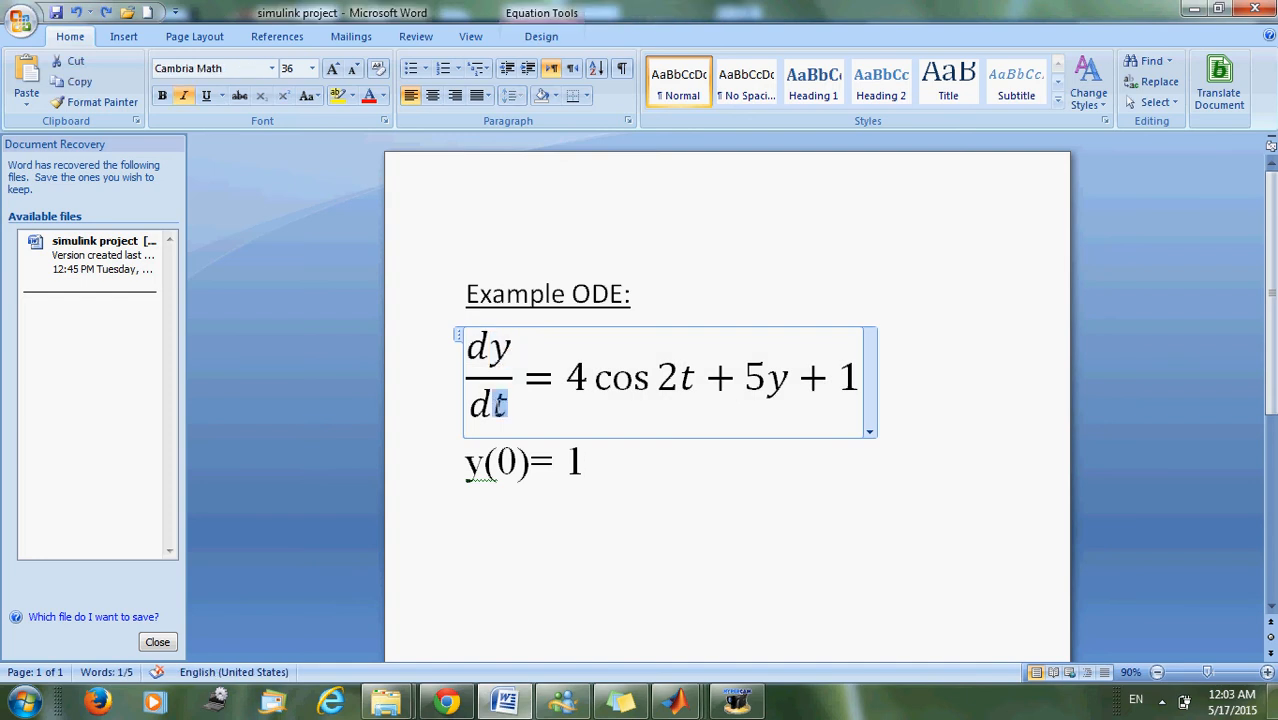
click(514, 420)
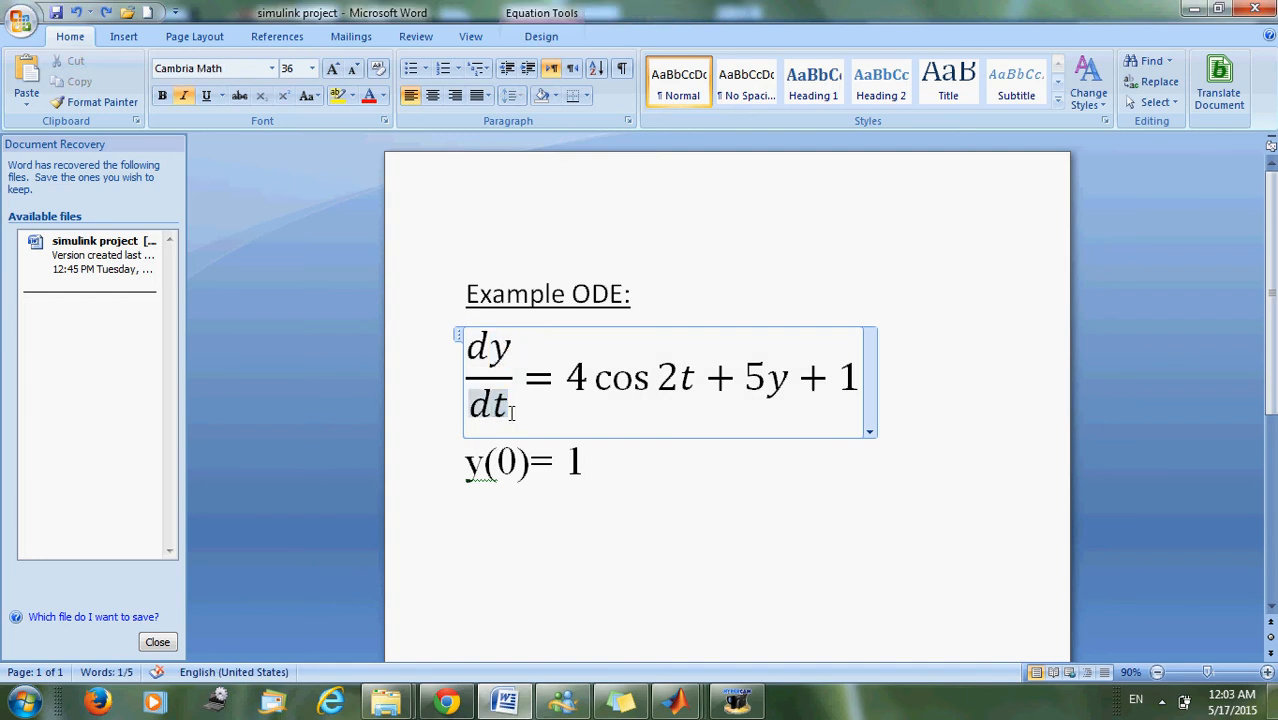
drag(568, 380, 847, 414)
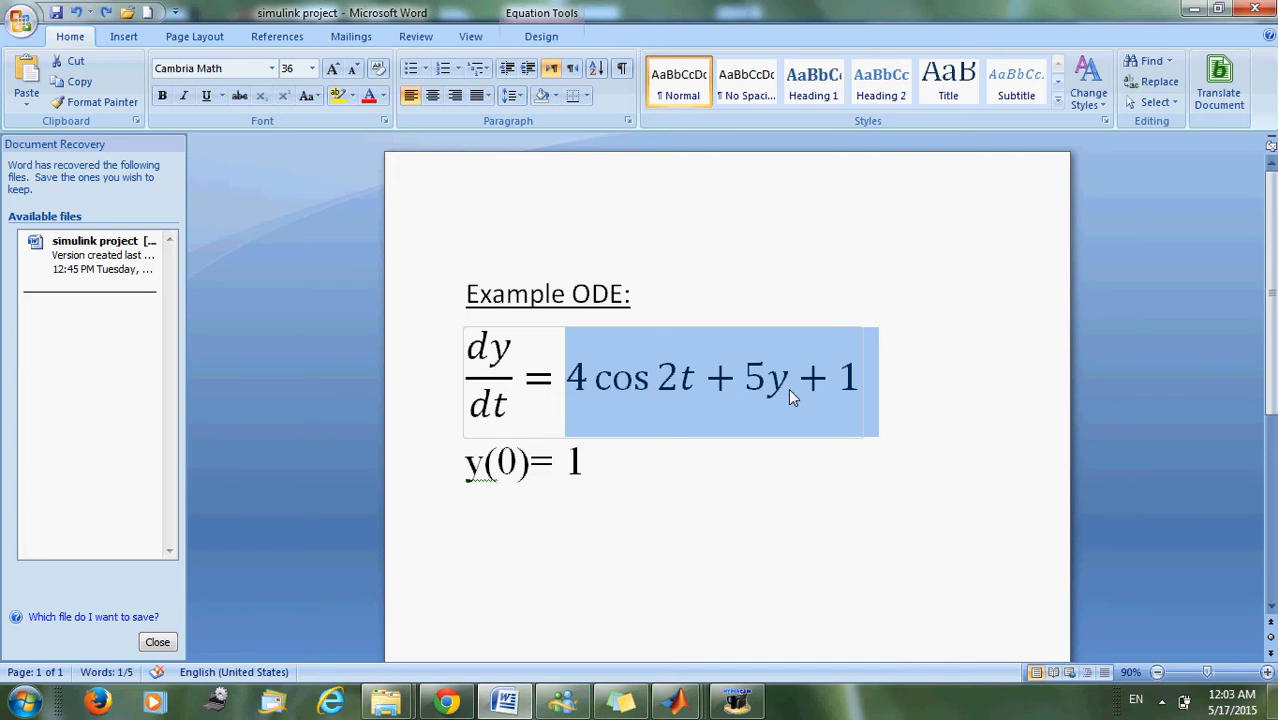
click(830, 390)
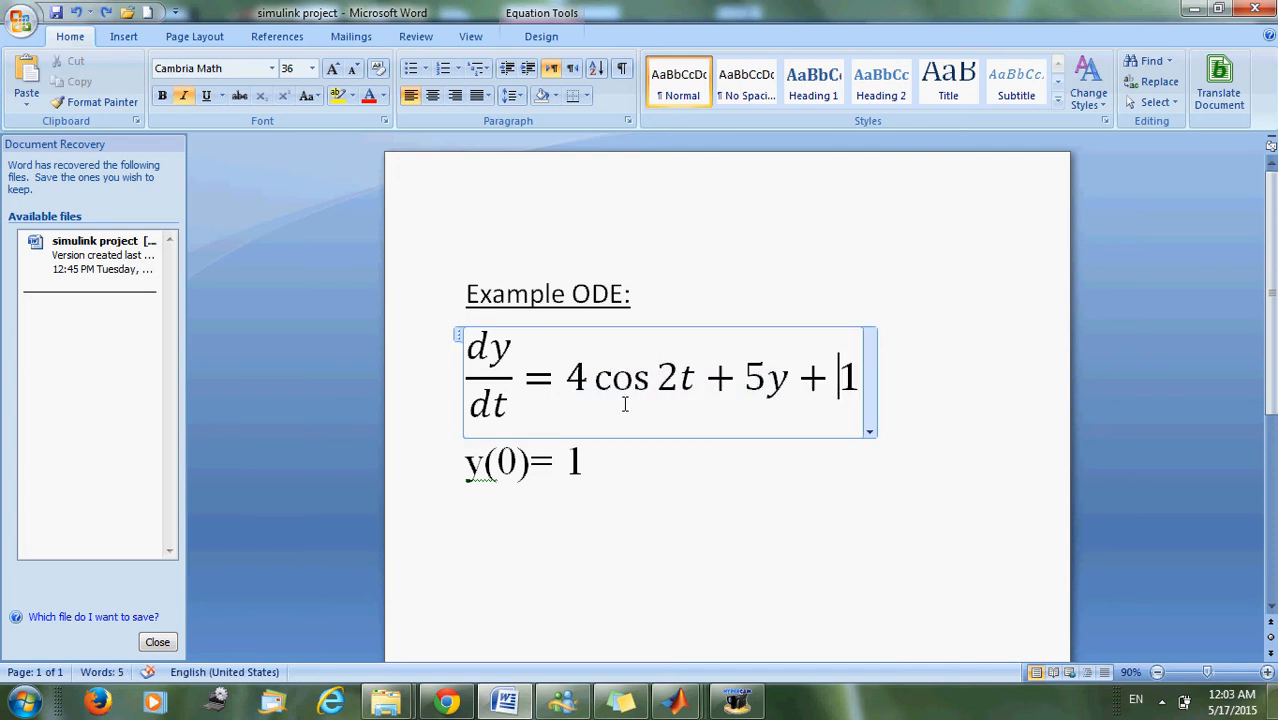
double_click(687, 383)
double_click(688, 383)
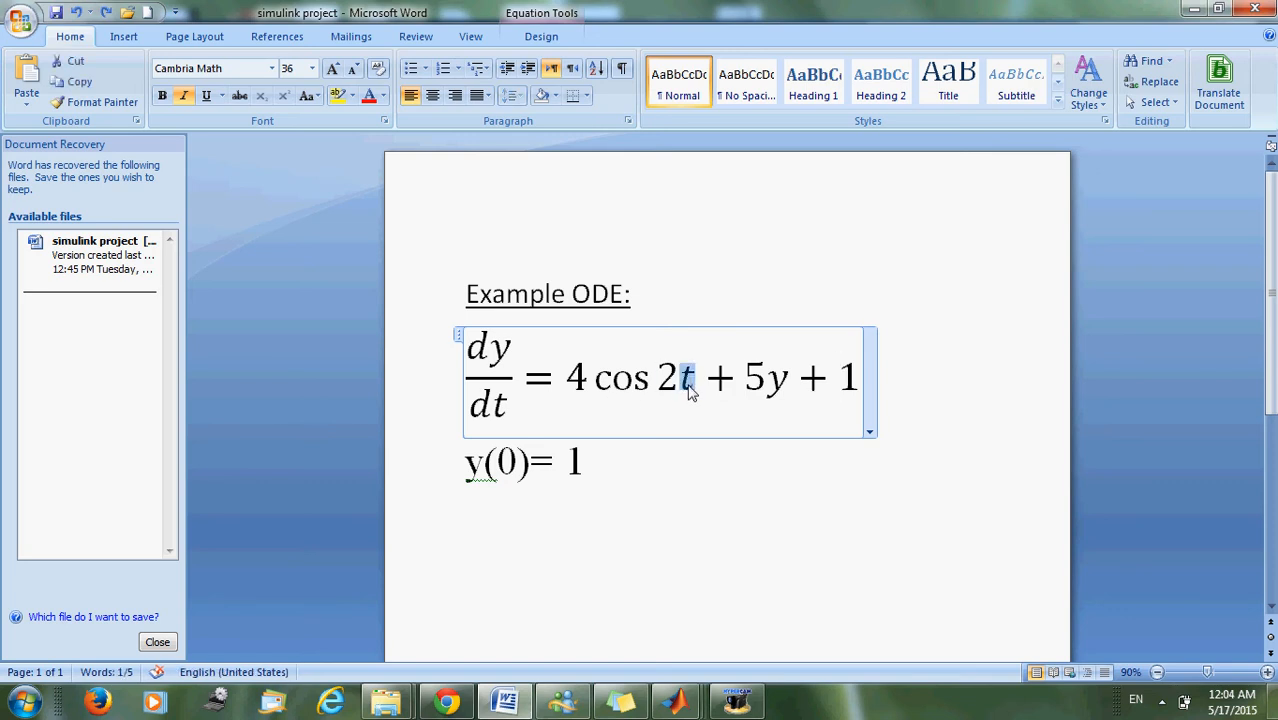
click(684, 388)
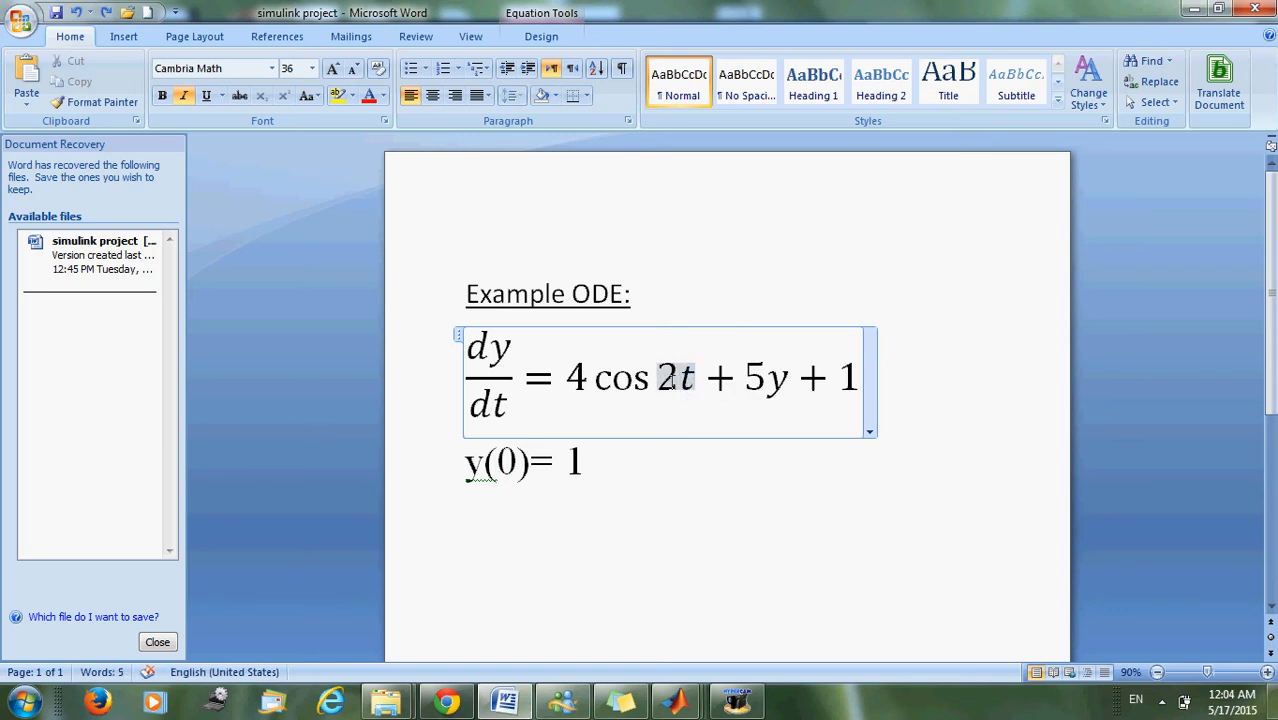
click(644, 388)
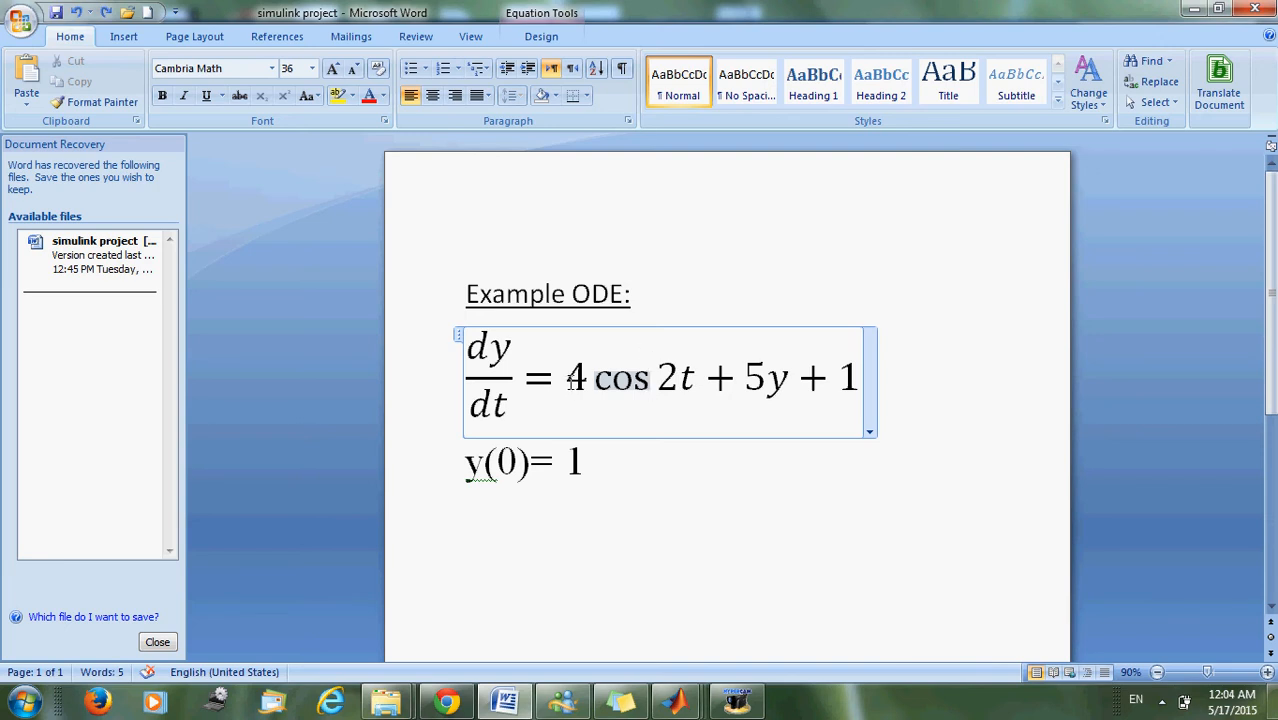
- Return to Simulink and add a Clock block from the Sources library to the untitled model
click(677, 703)
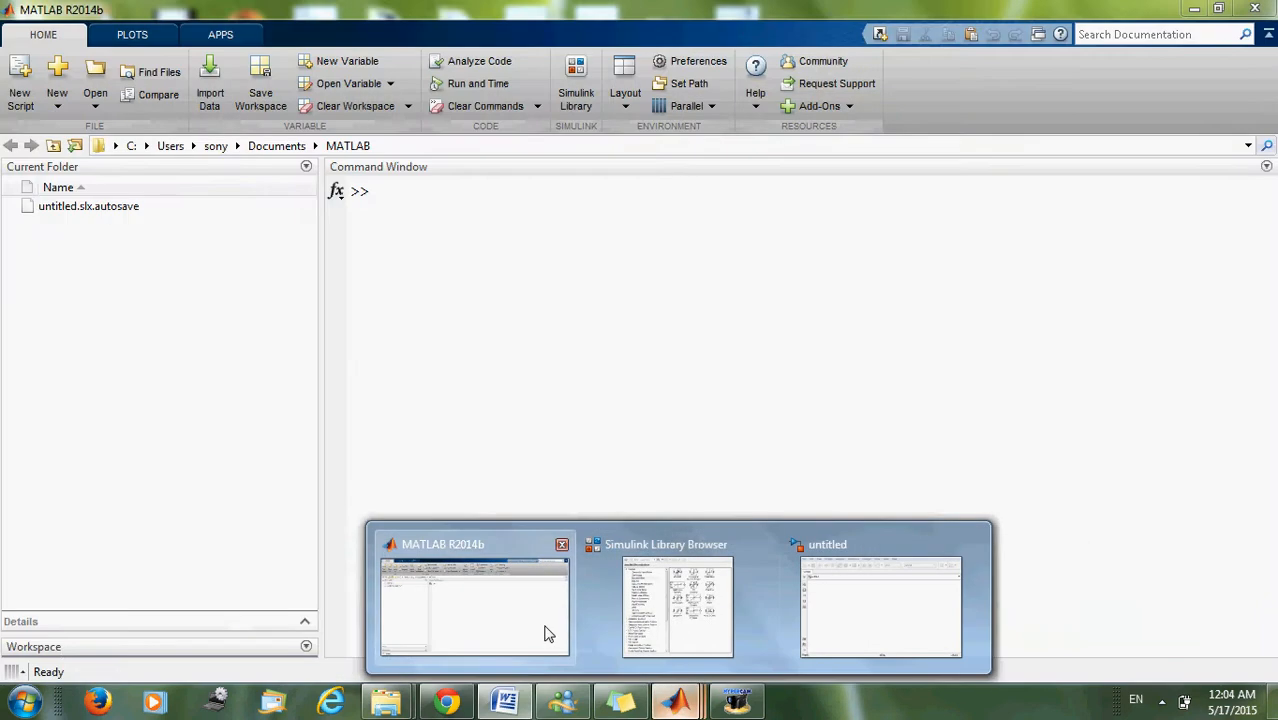
click(542, 634)
mouse_move(658, 710)
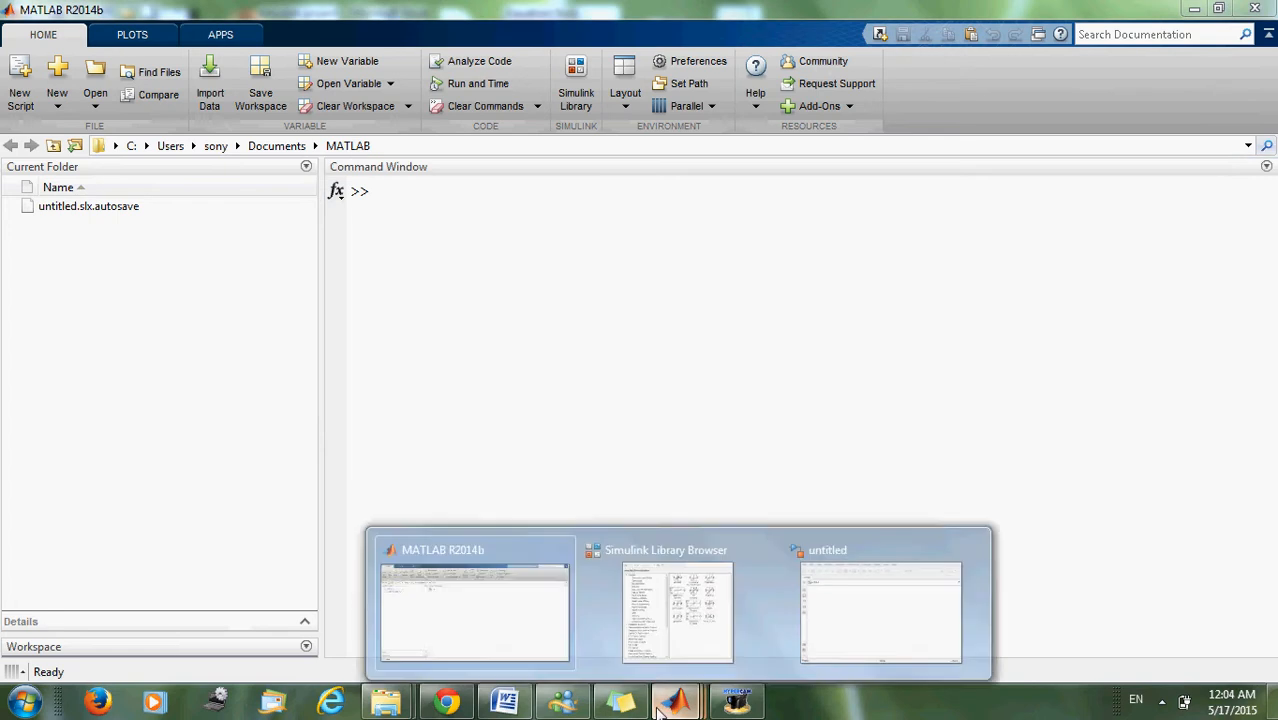
click(686, 632)
click(843, 640)
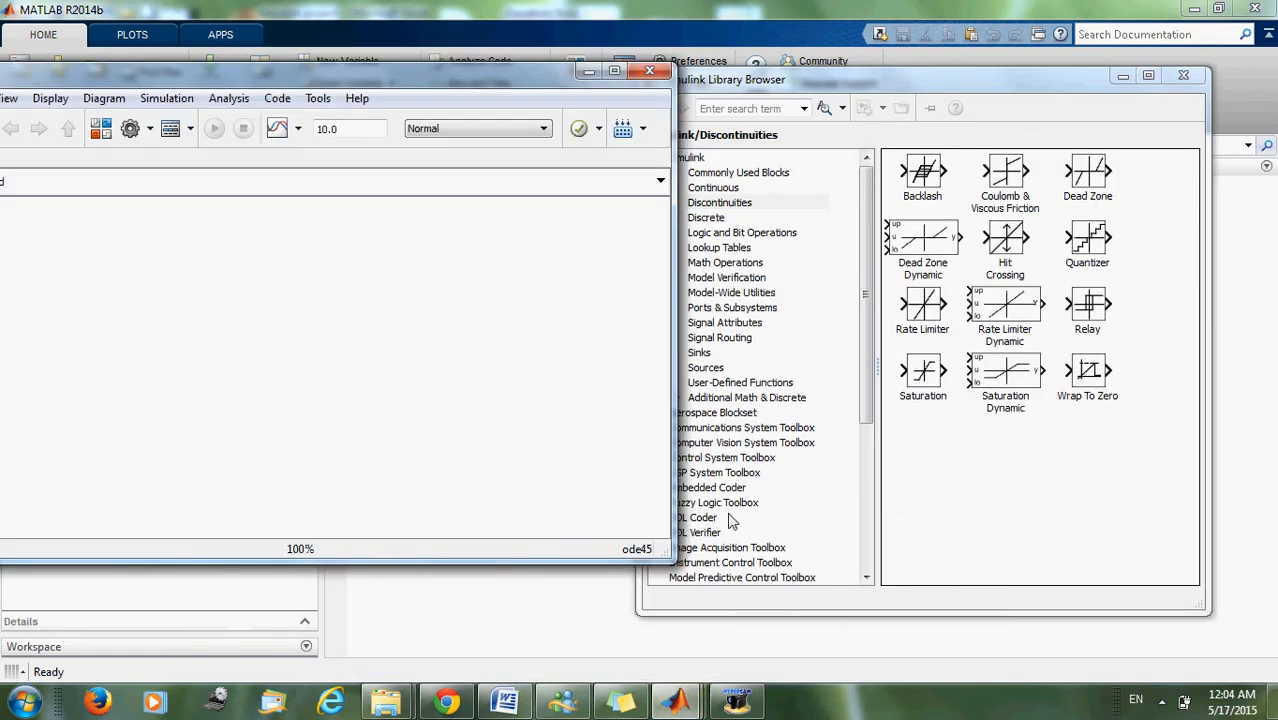
click(753, 86)
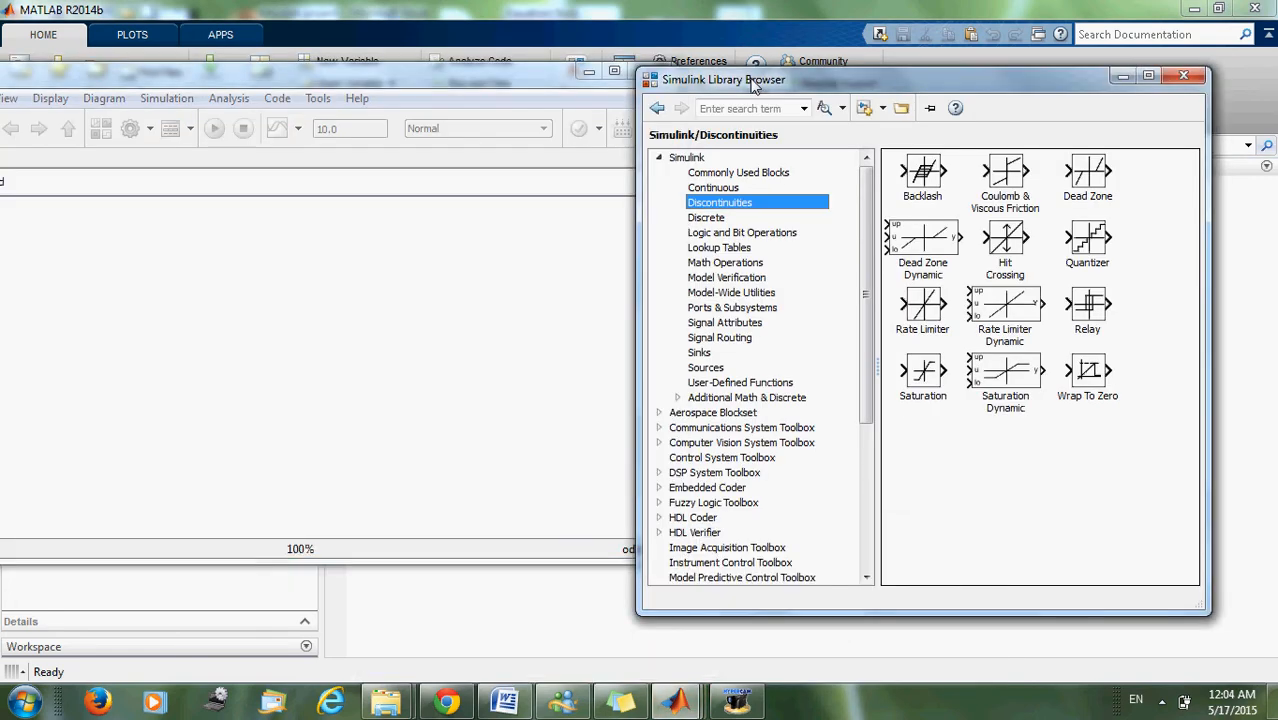
click(706, 368)
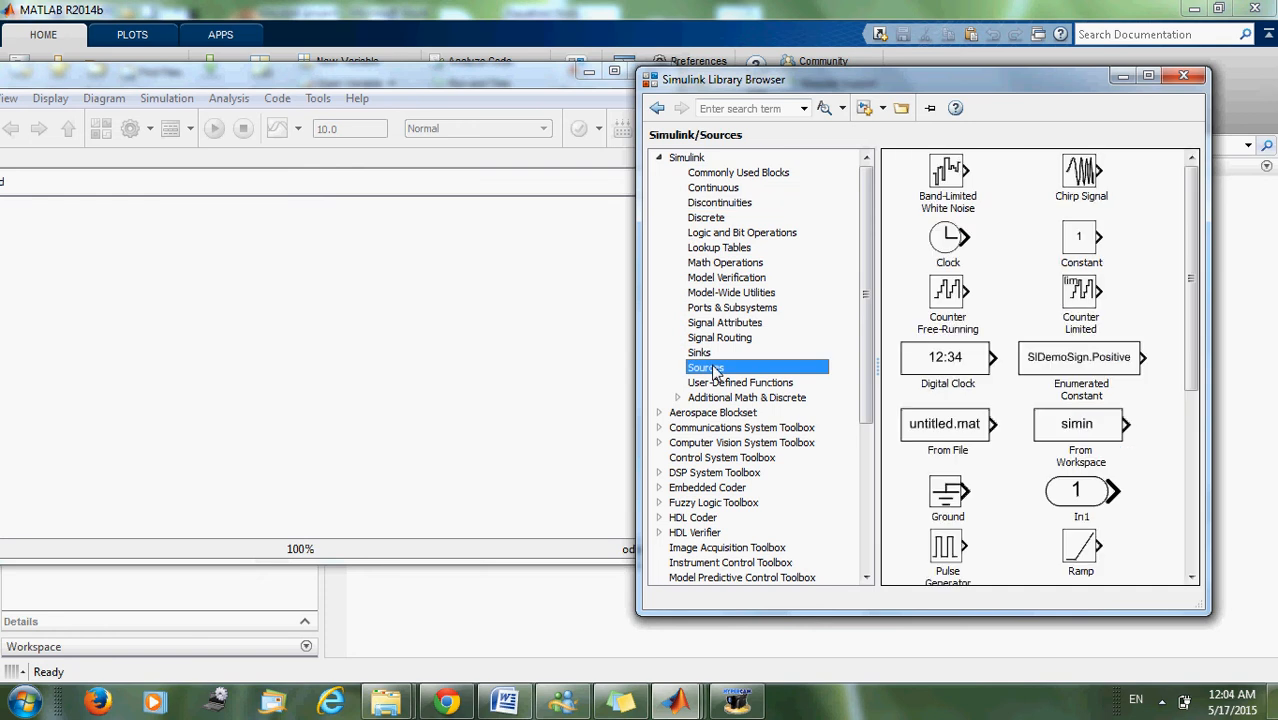
drag(950, 250, 257, 288)
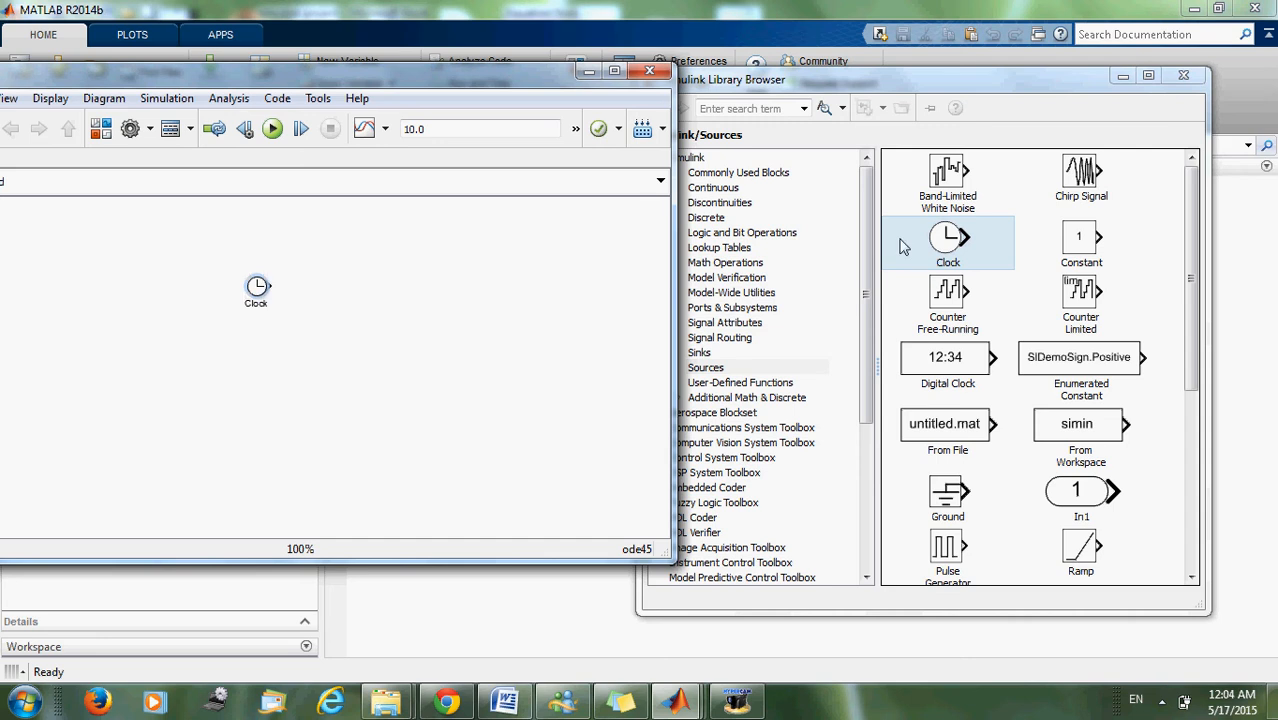
- Add a Gain block from the Commonly Used Blocks library to the model, below the Clock
click(864, 228)
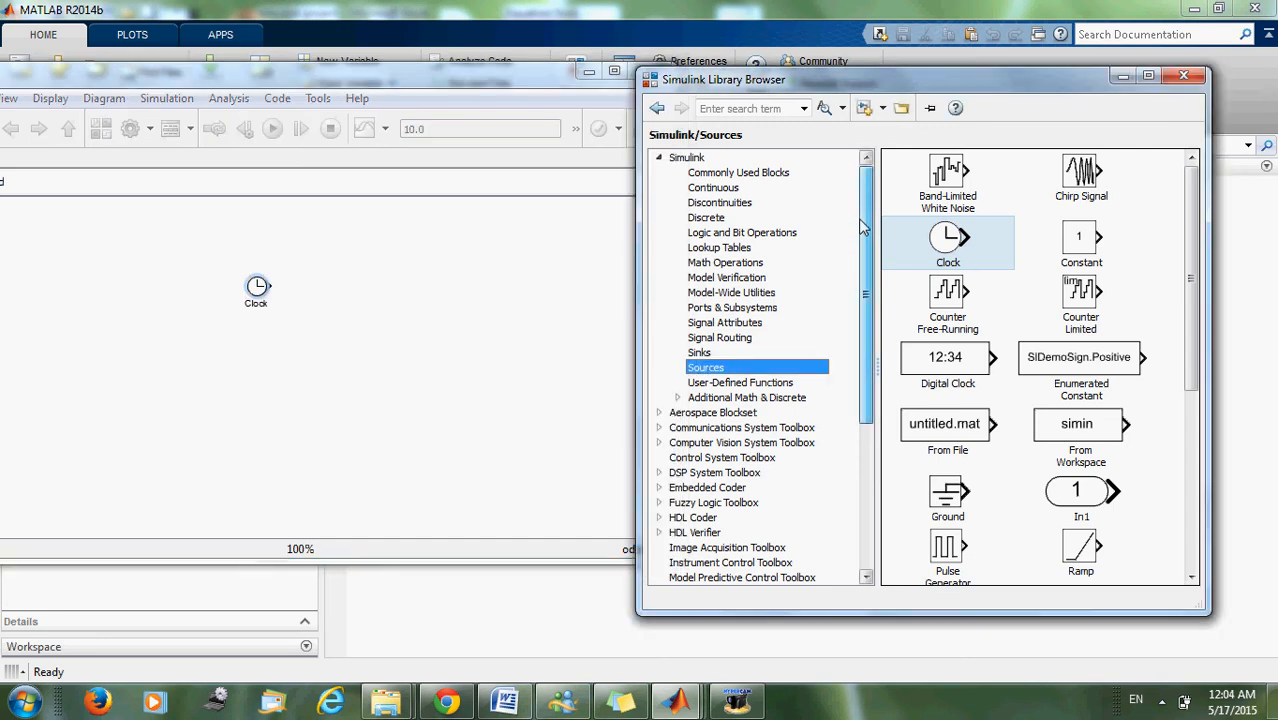
click(767, 177)
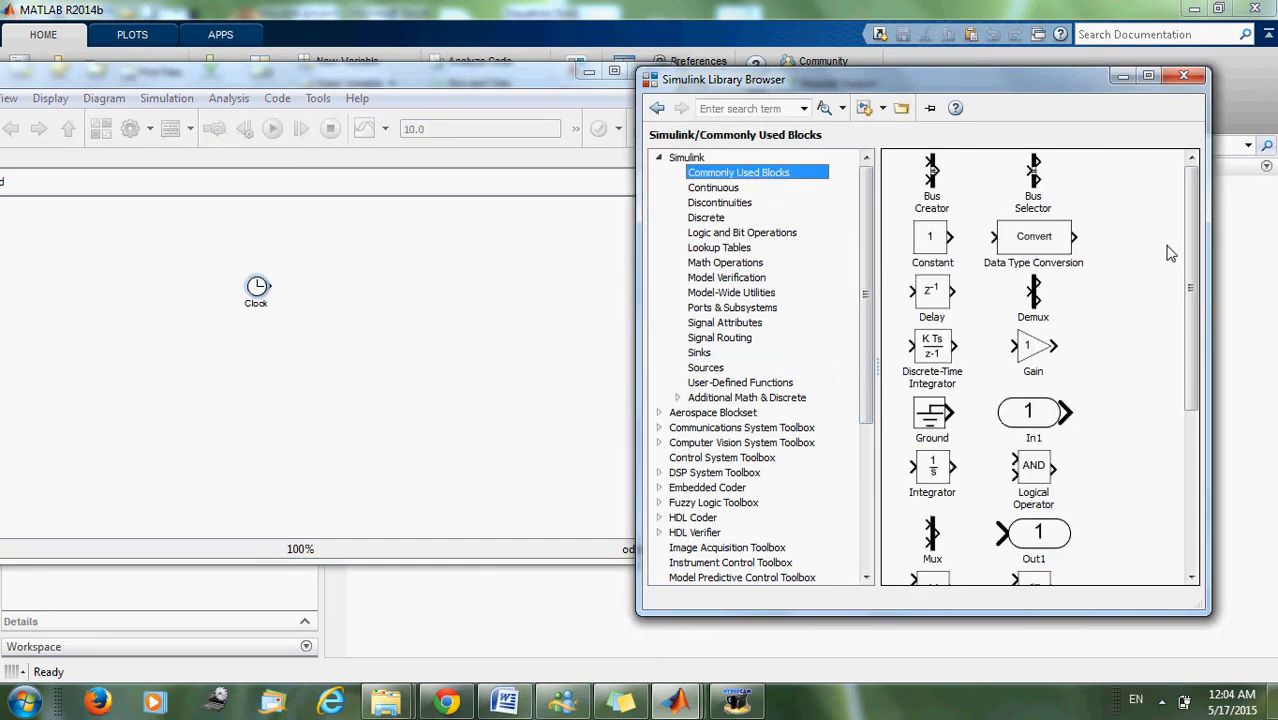
scroll(1192, 260, down, 1)
drag(1192, 260, 1187, 362)
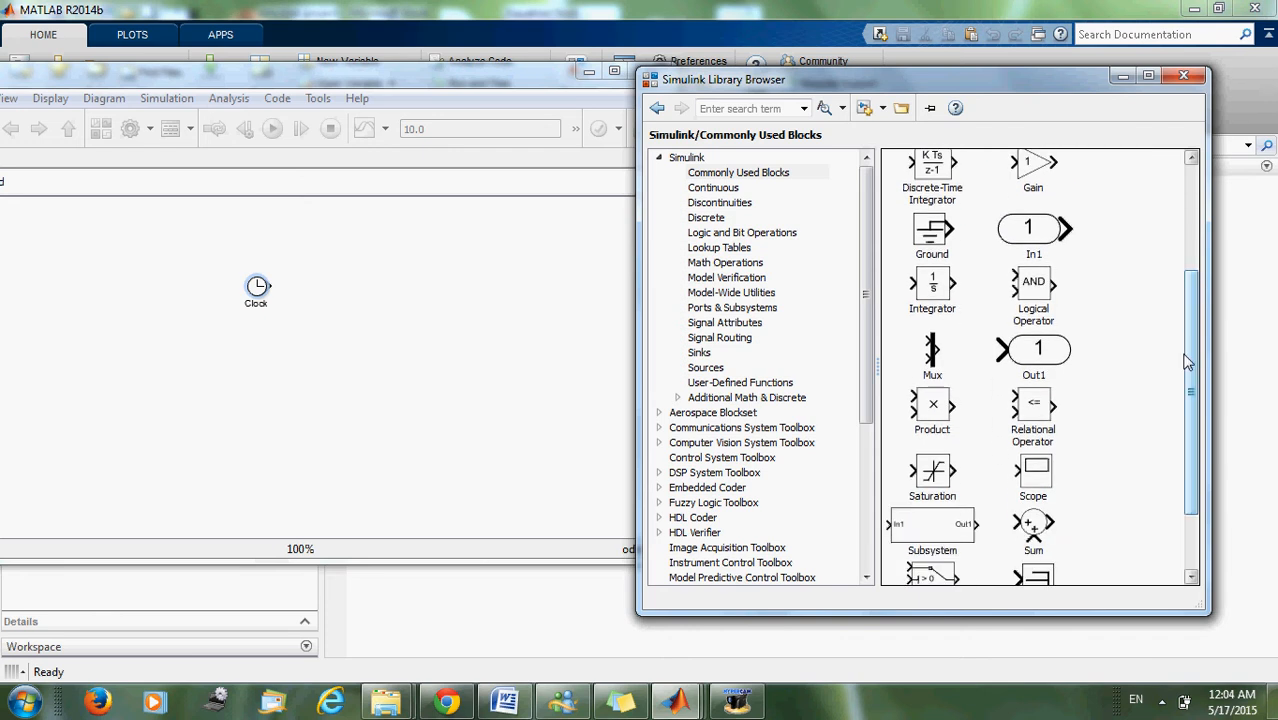
drag(1031, 172, 318, 360)
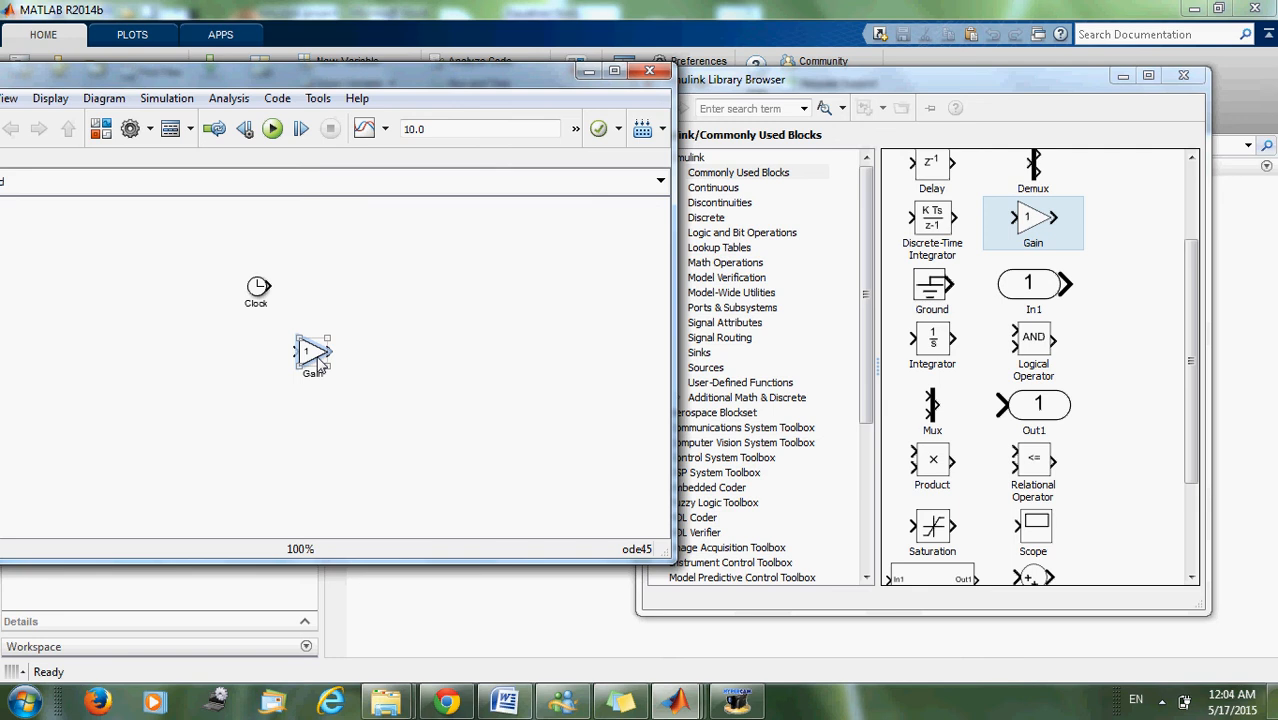
- Set the Gain block's gain to 2, align it beside the Clock and connect the Clock's output to it
double_click(316, 355)
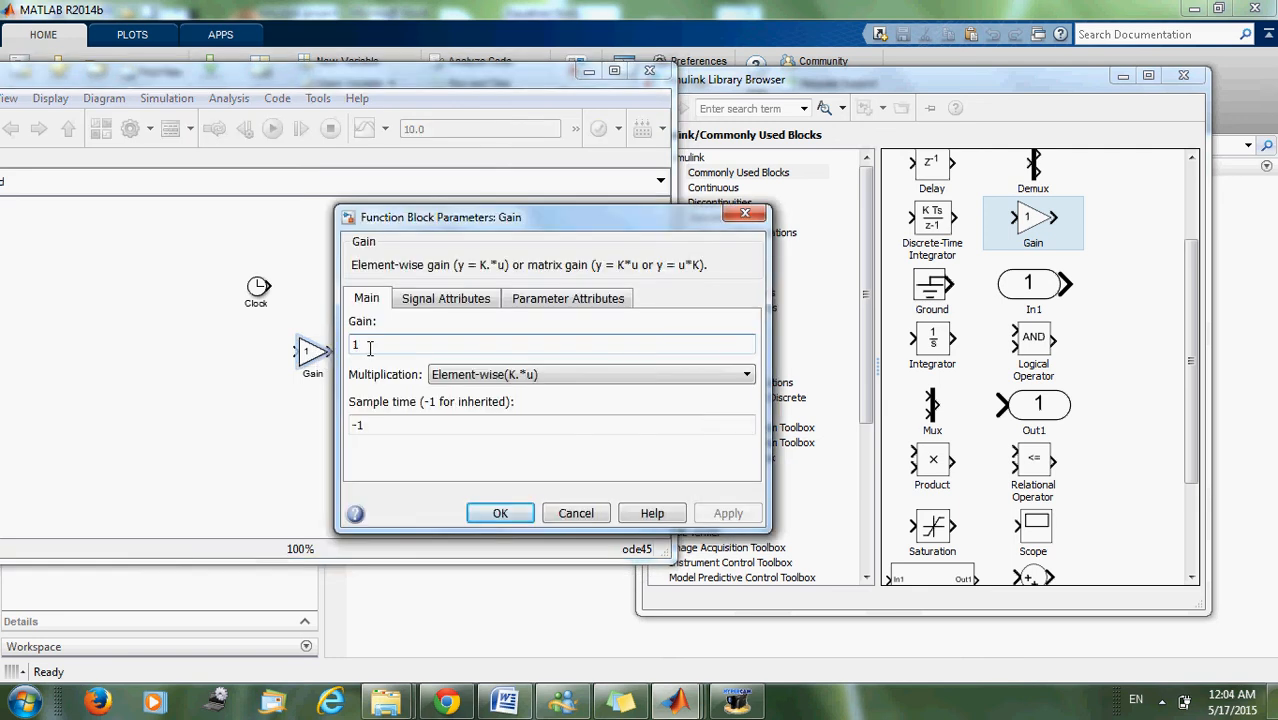
text(2)
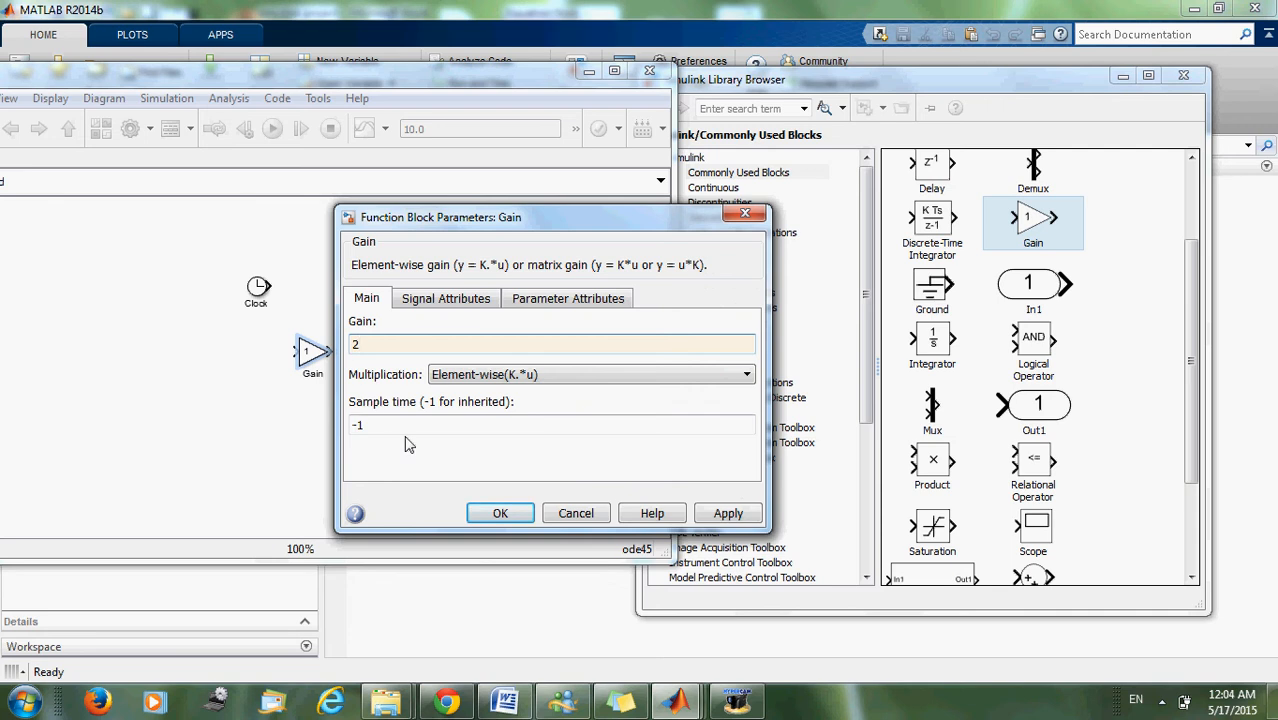
click(490, 513)
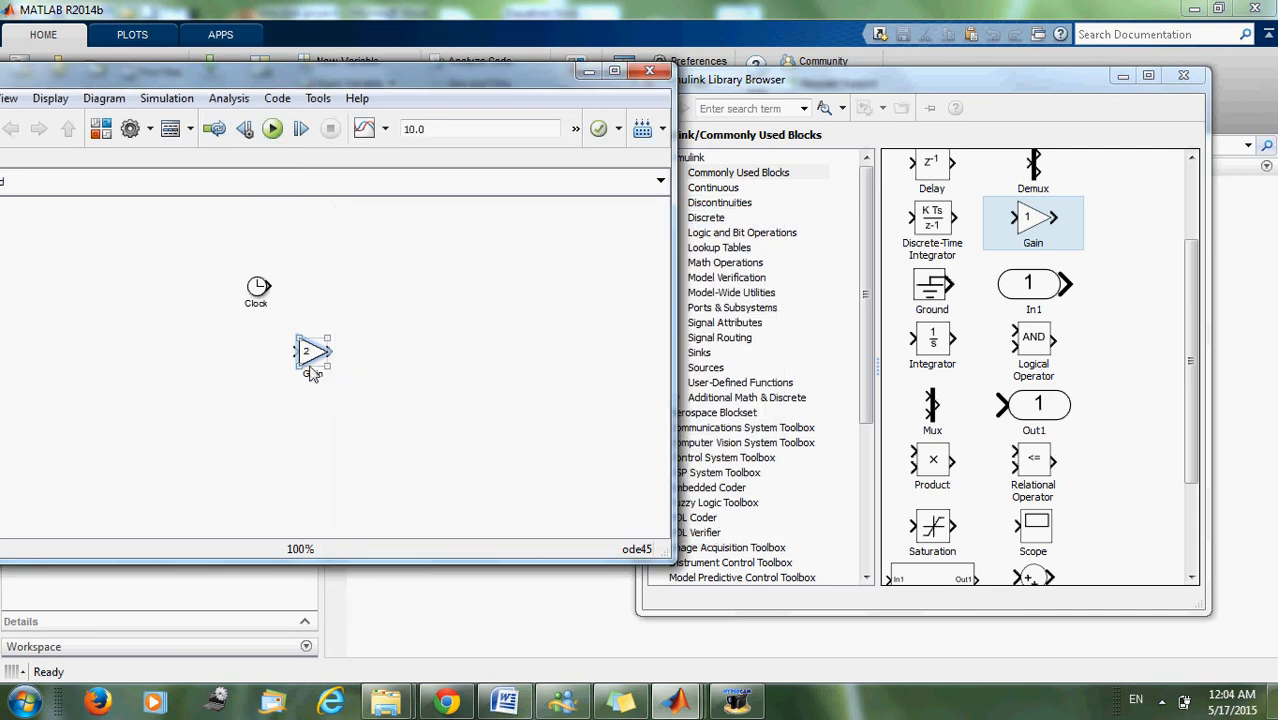
drag(312, 355, 340, 298)
click(305, 309)
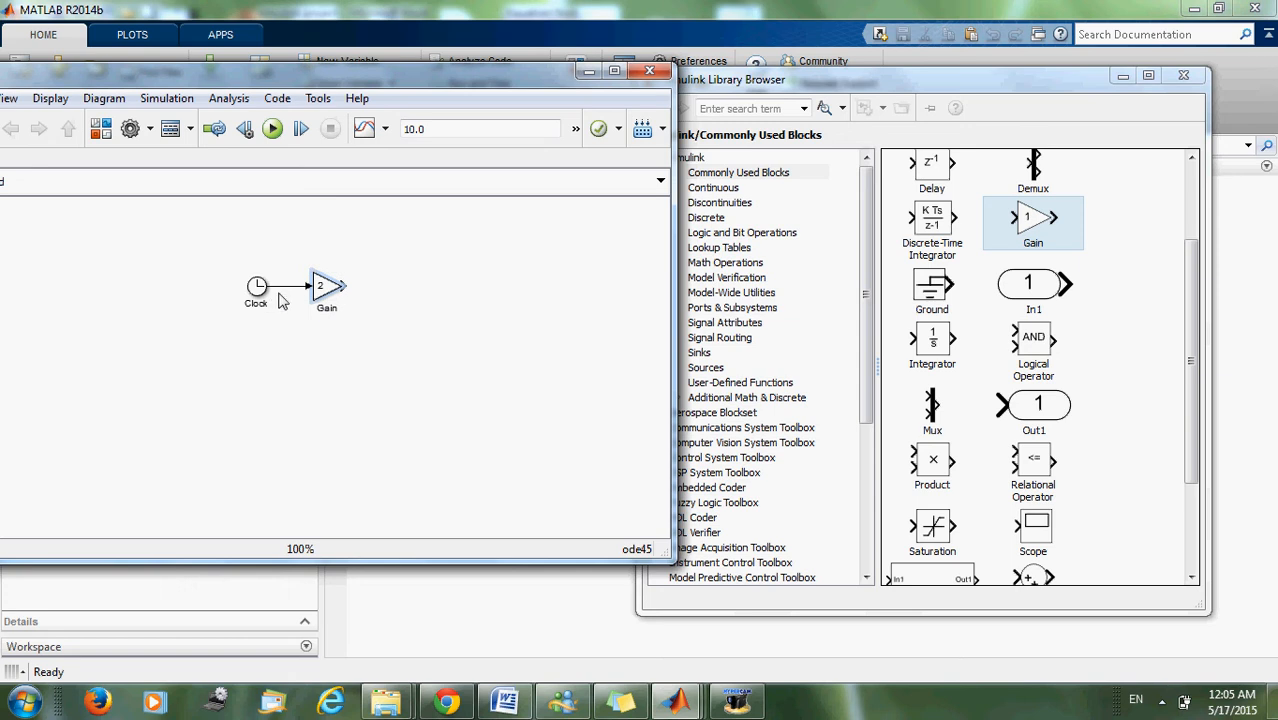
- Add a Trigonometric Function block from the Math Operations library to the model, below the Clock and Gain
click(863, 207)
click(738, 264)
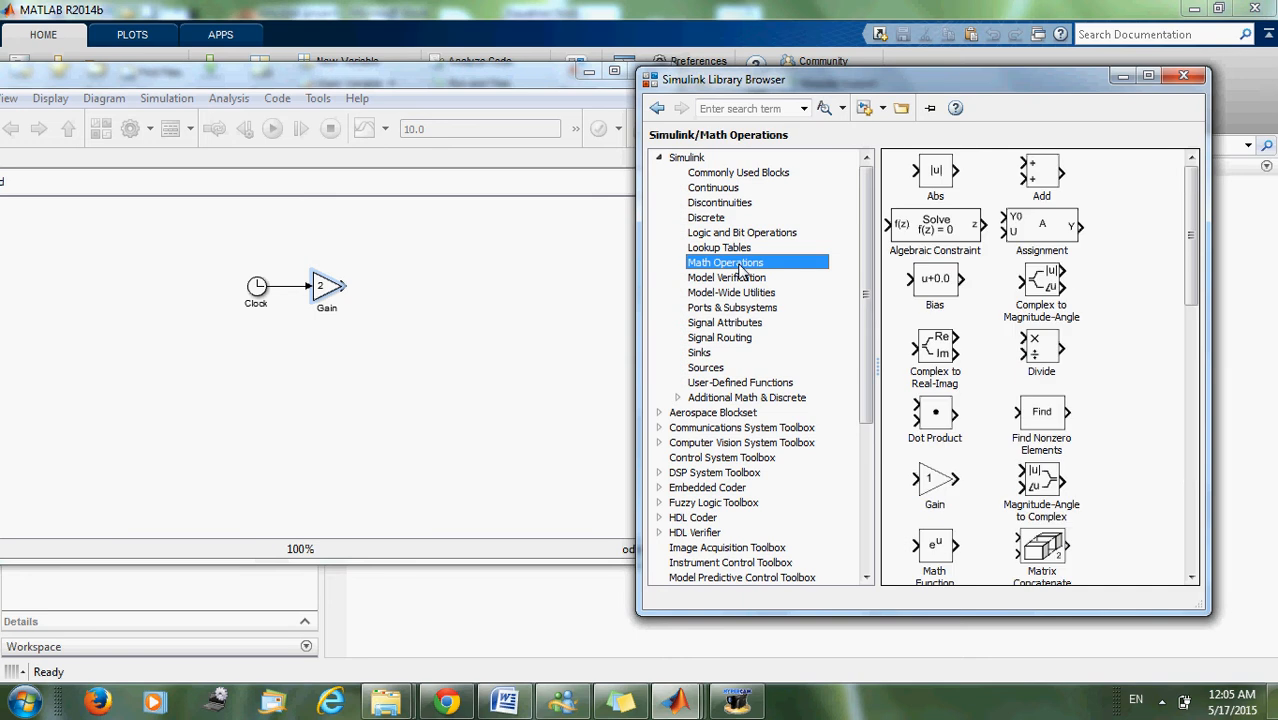
drag(1188, 258, 1173, 495)
drag(1050, 455, 296, 352)
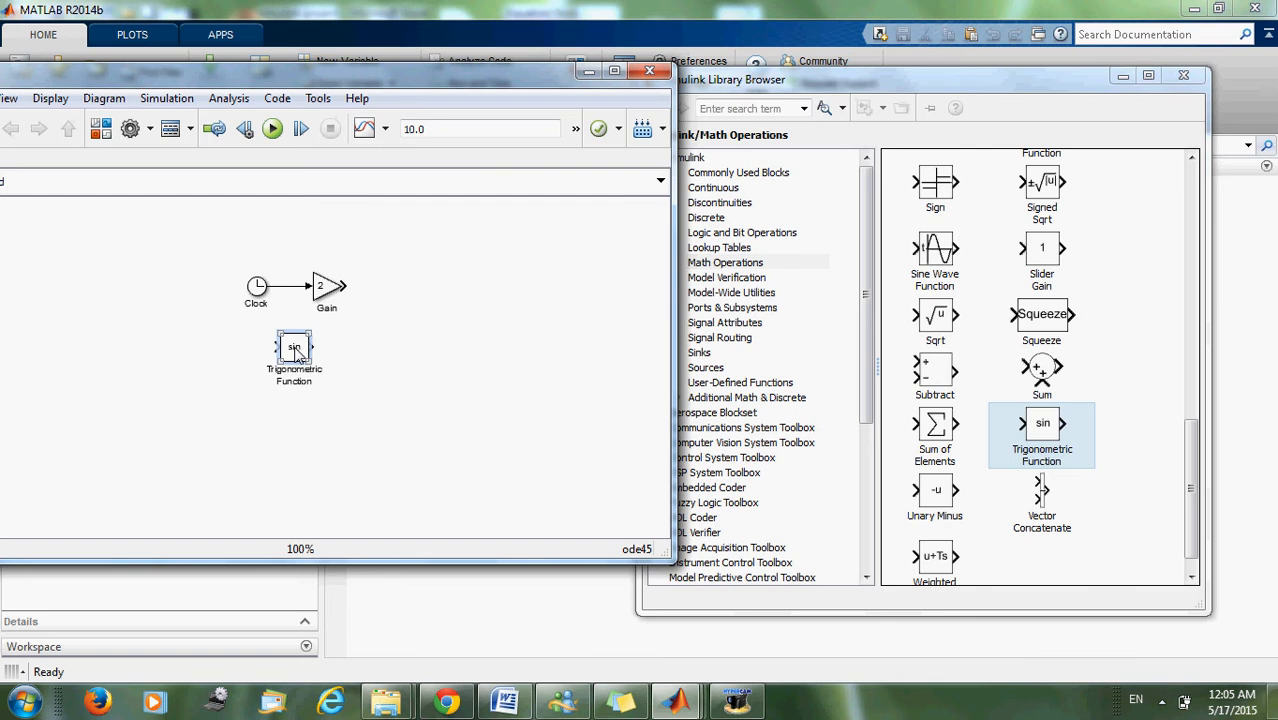
- Set the Trigonometric Function block to cos and move it into line after the Gain block
double_click(296, 350)
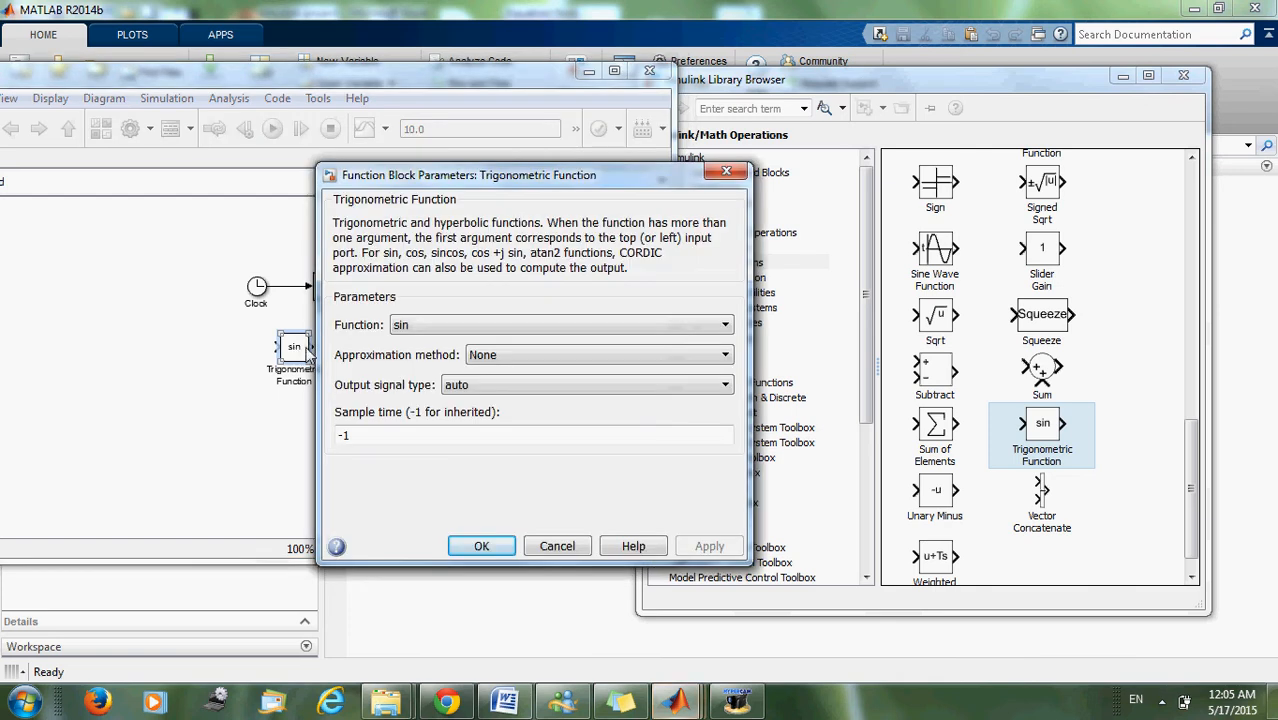
click(436, 326)
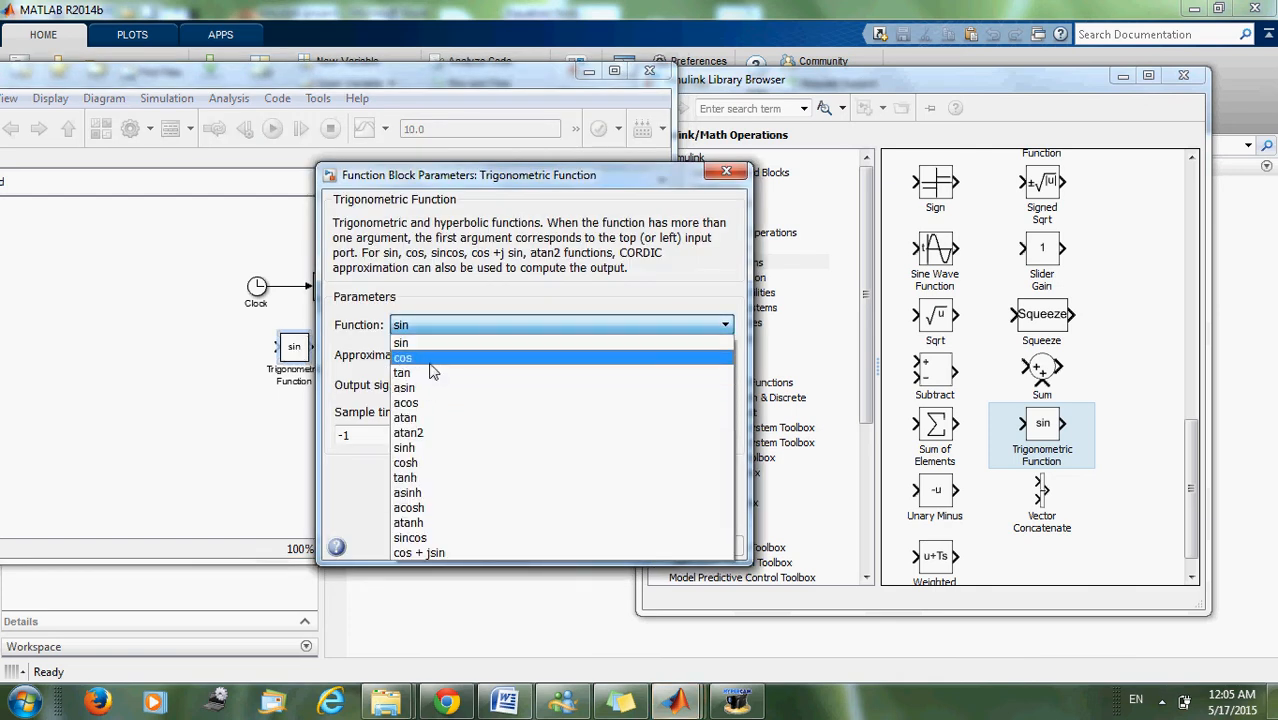
click(430, 358)
click(482, 546)
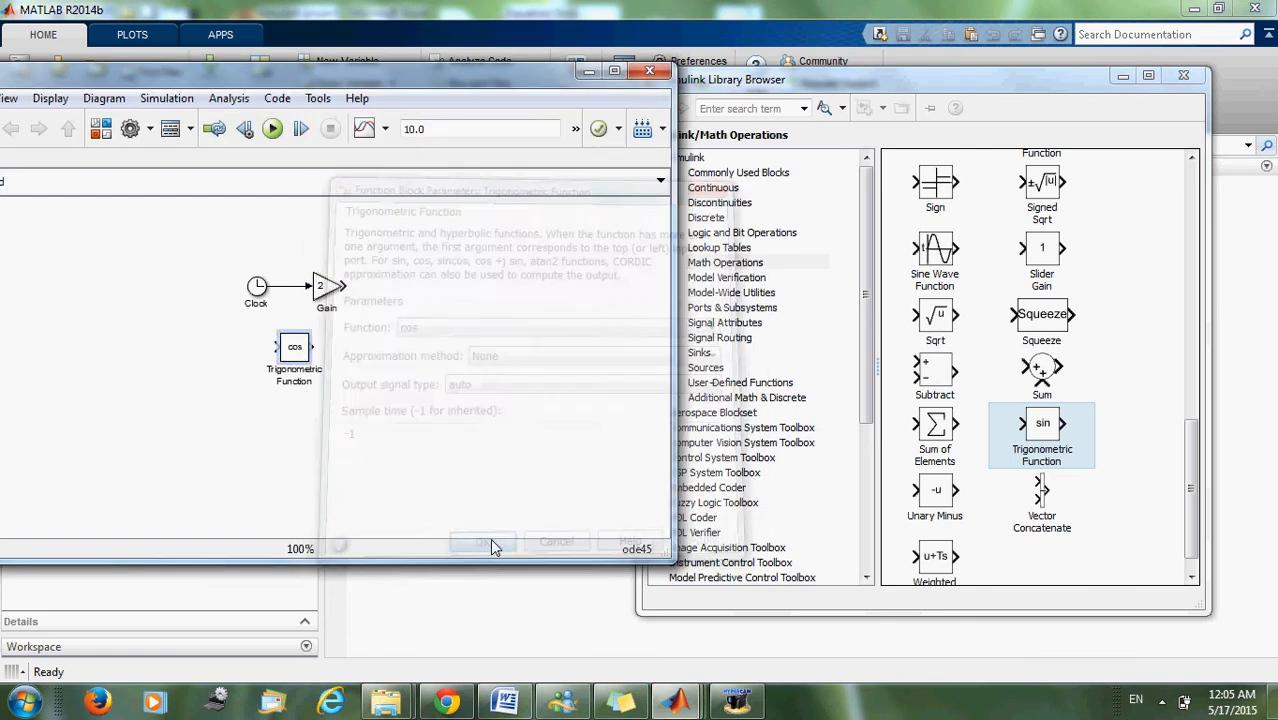
click(294, 353)
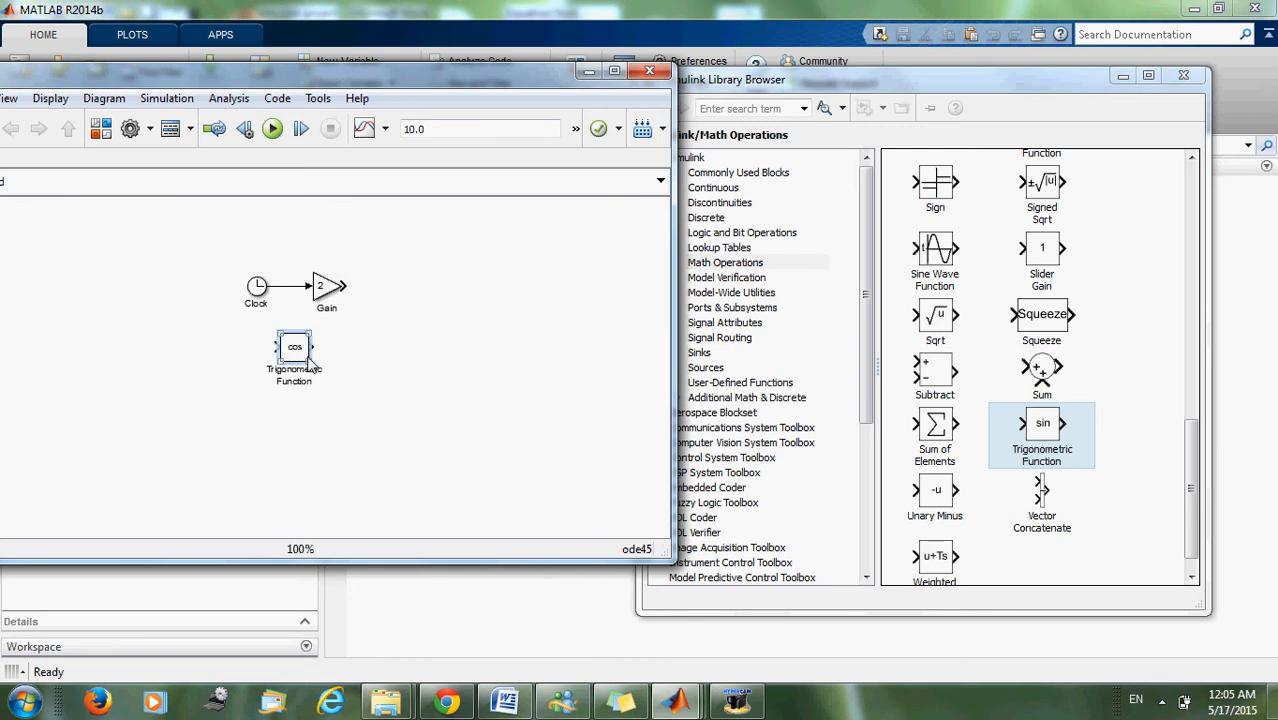
drag(296, 360, 452, 299)
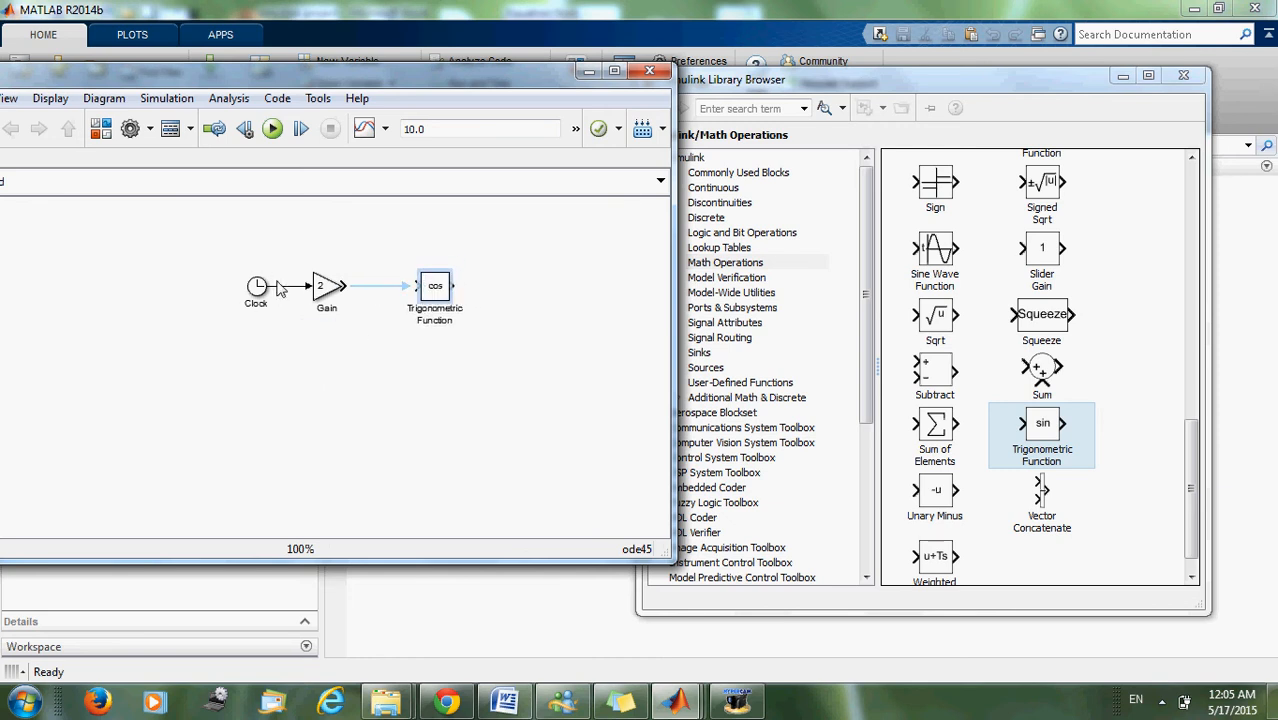
- Connect the Gain block's output to the Trigonometric Function block and label the connecting signal line 2t
drag(343, 286, 428, 292)
click(377, 288)
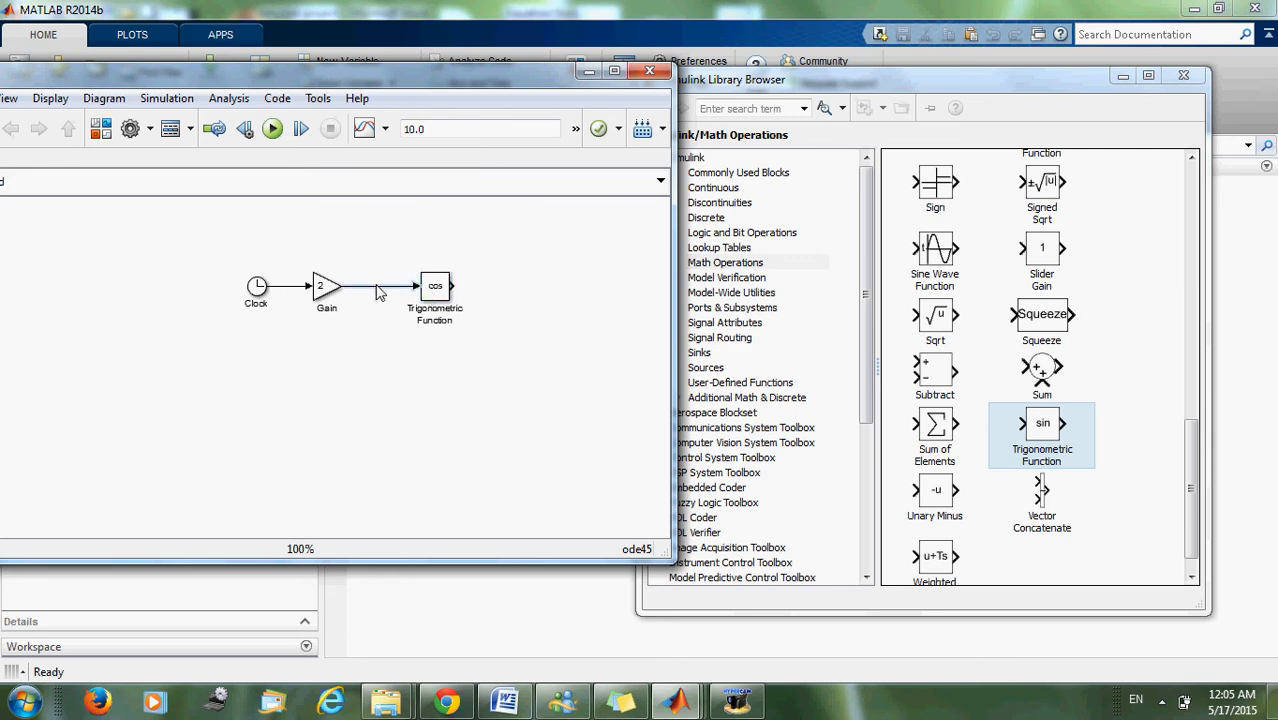
click(392, 336)
- Switch to the Word document and examine the cos 2t term and its coefficient in the example ODE
click(505, 700)
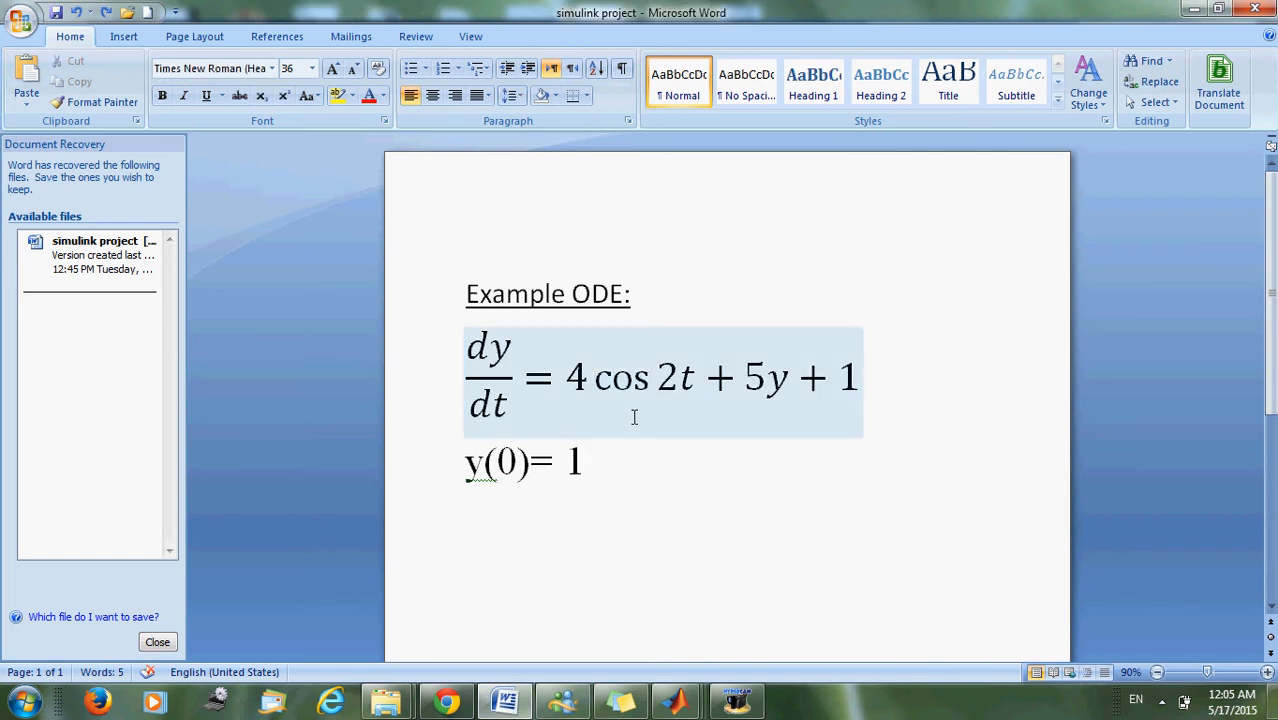
drag(596, 384, 664, 384)
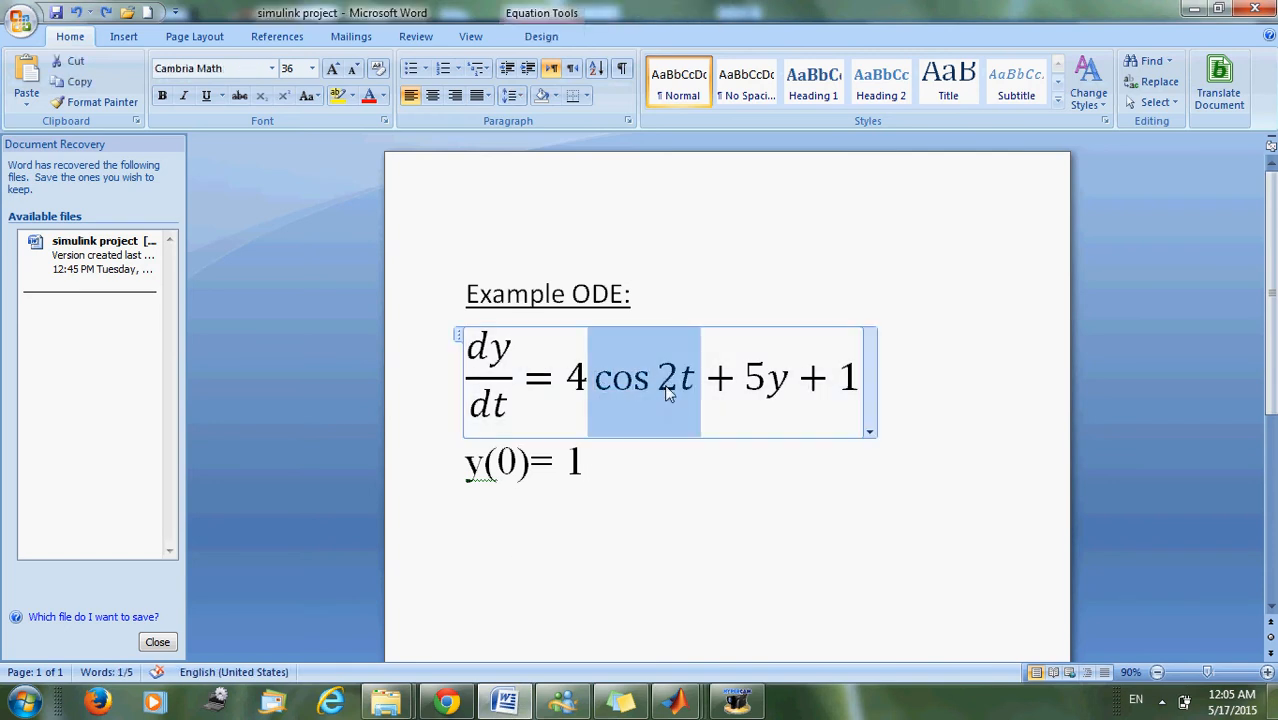
key(Left)
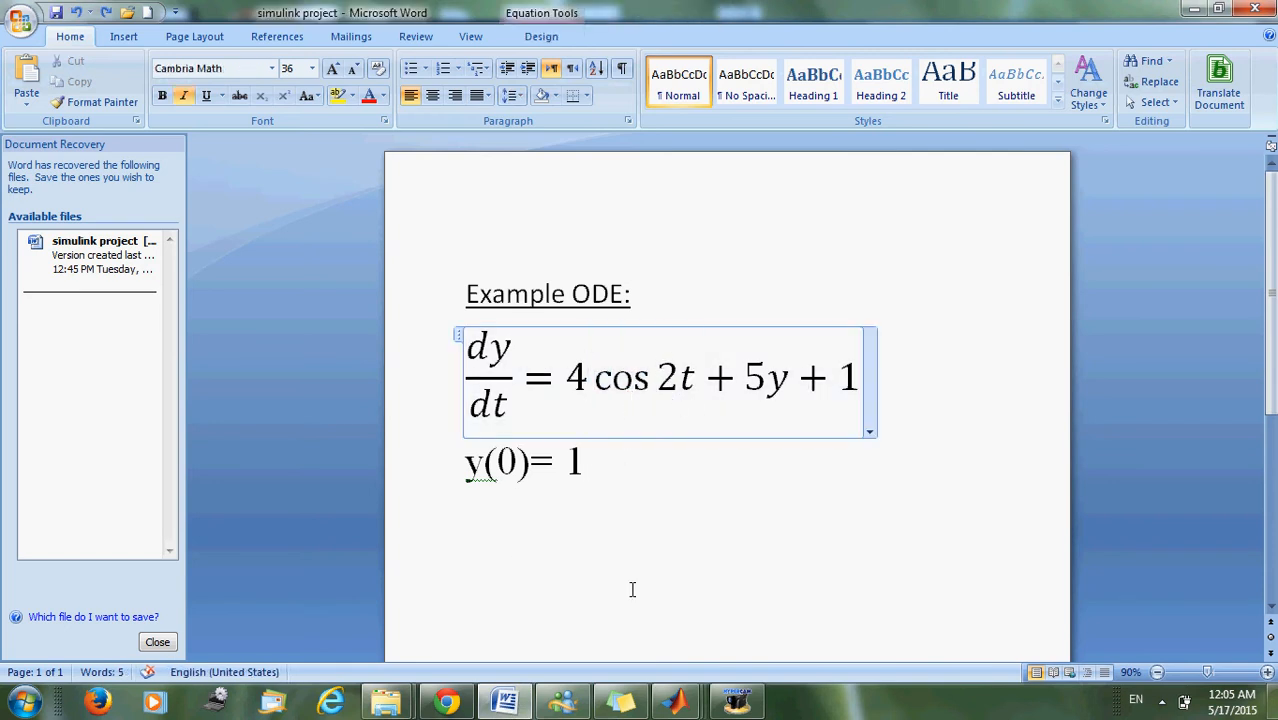
- Return to the Simulink model and add a second Gain block from the Commonly Used Blocks library, below the first Gain
click(676, 700)
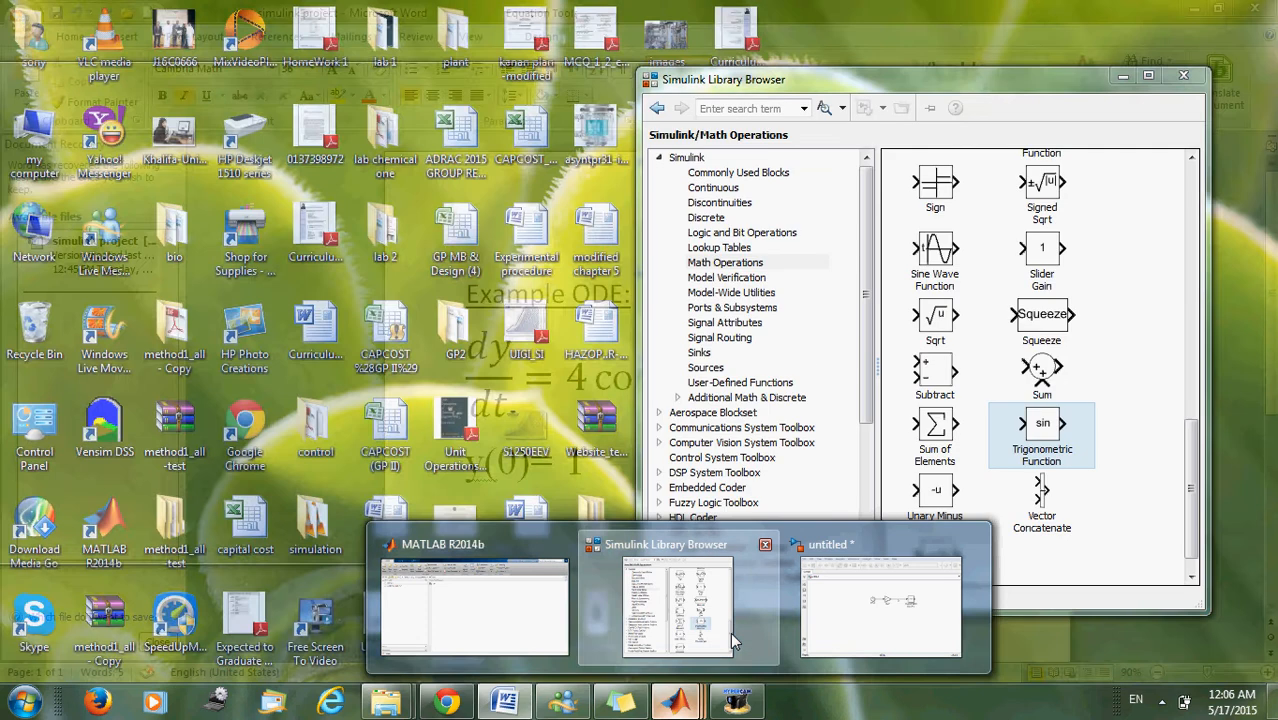
click(730, 632)
click(676, 700)
click(880, 605)
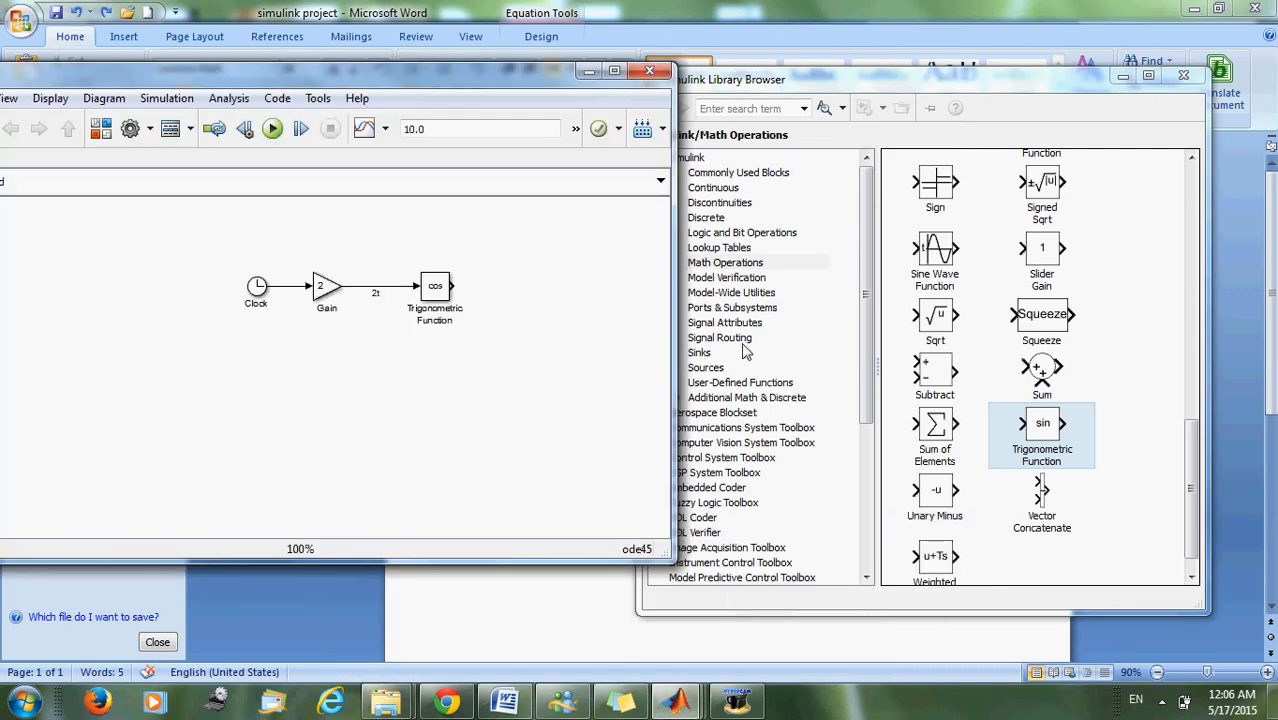
drag(1192, 451, 1192, 438)
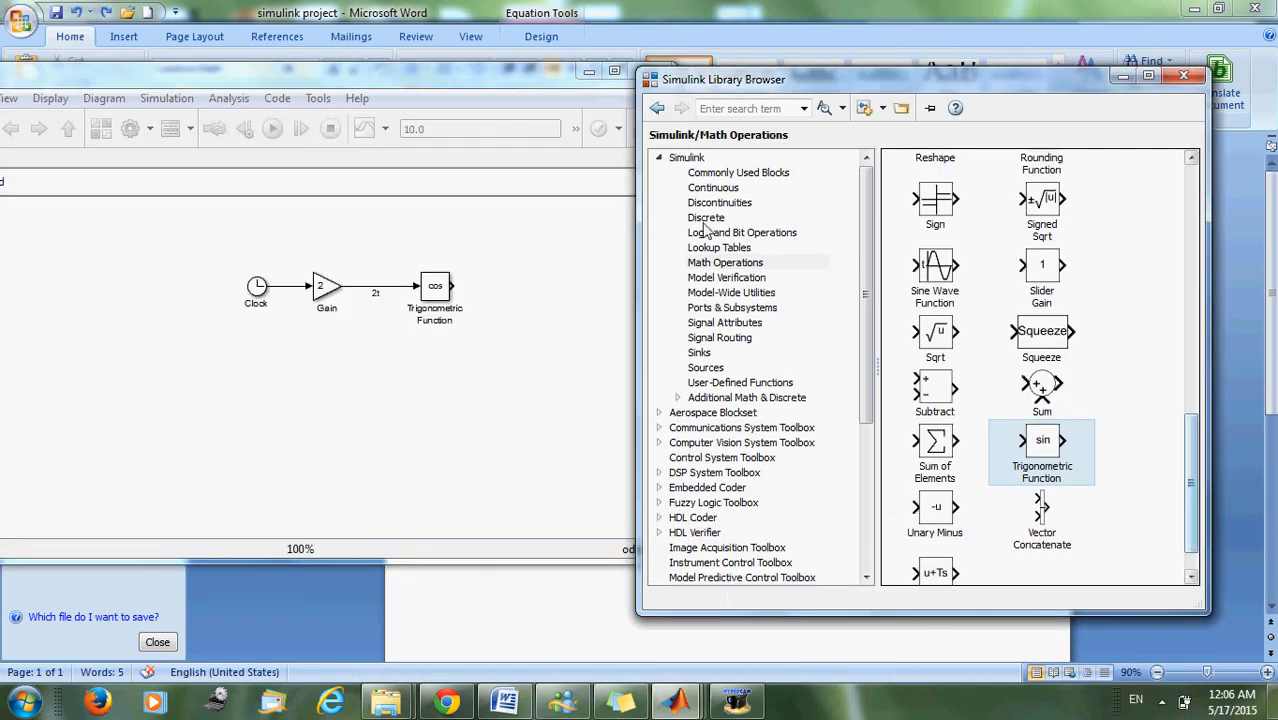
click(727, 177)
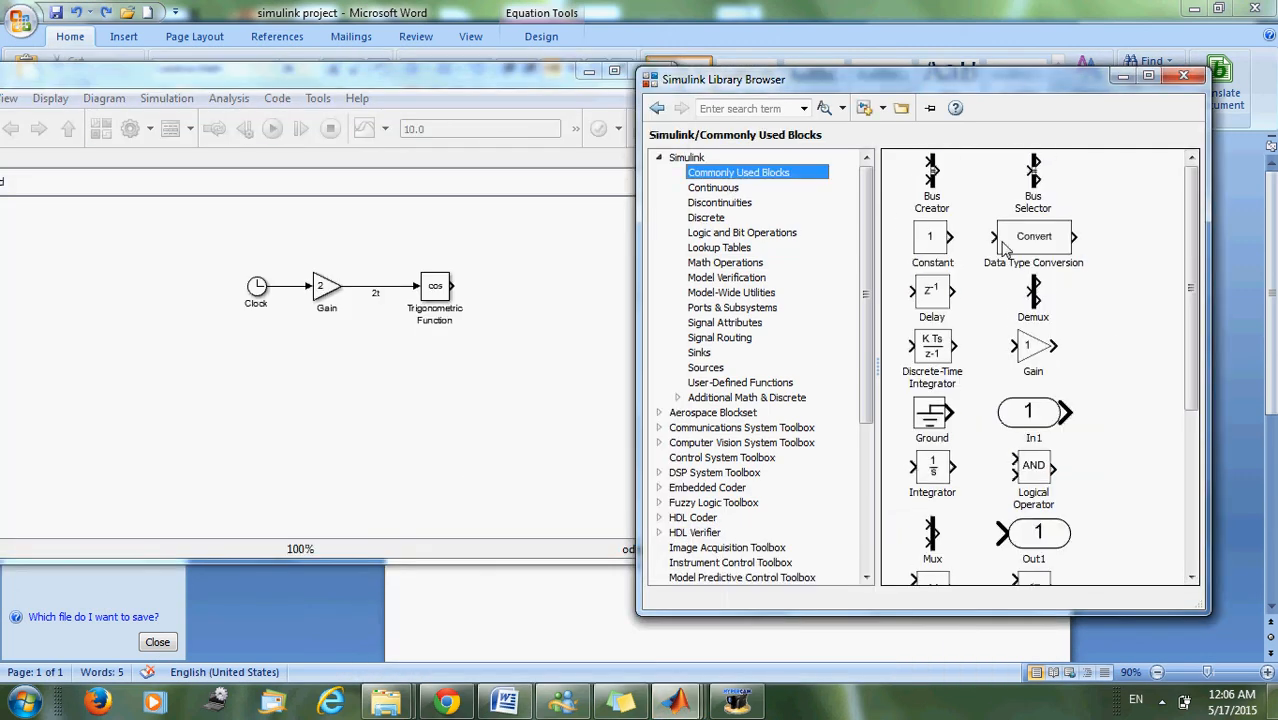
click(1045, 368)
drag(748, 338, 343, 350)
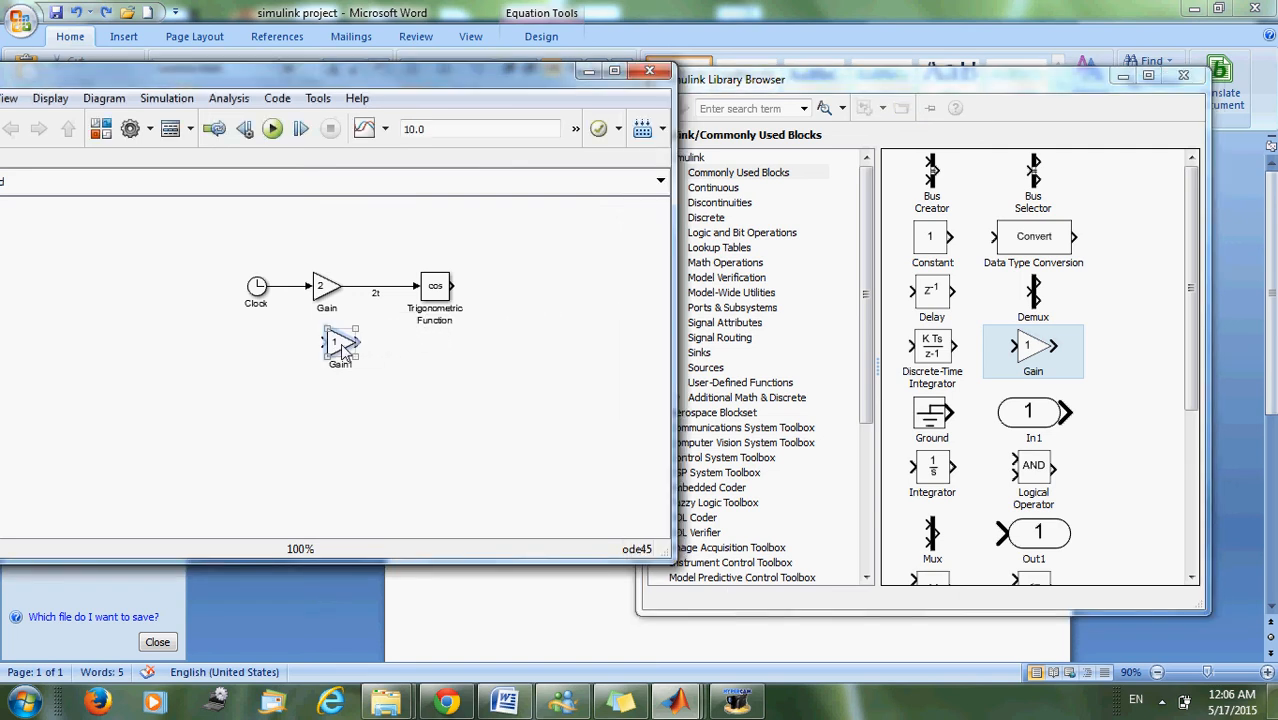
- Set the gain of the newly added Gain block to 4
double_click(341, 344)
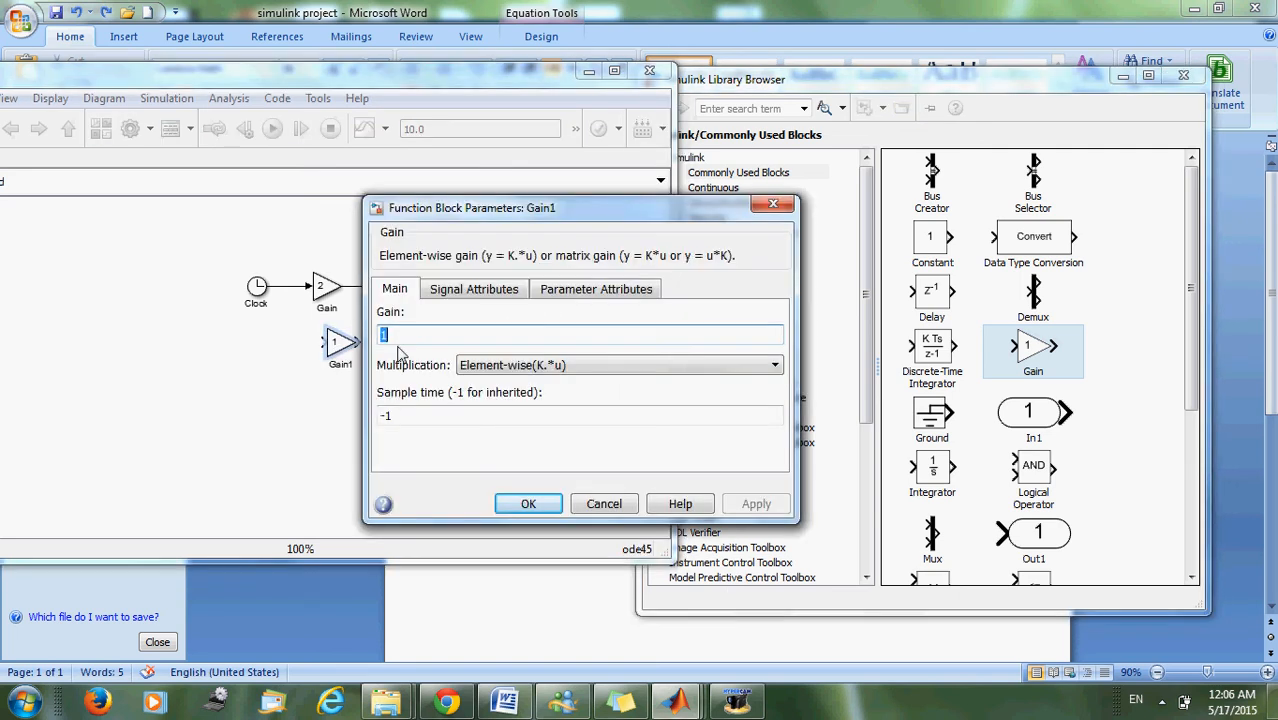
text(4)
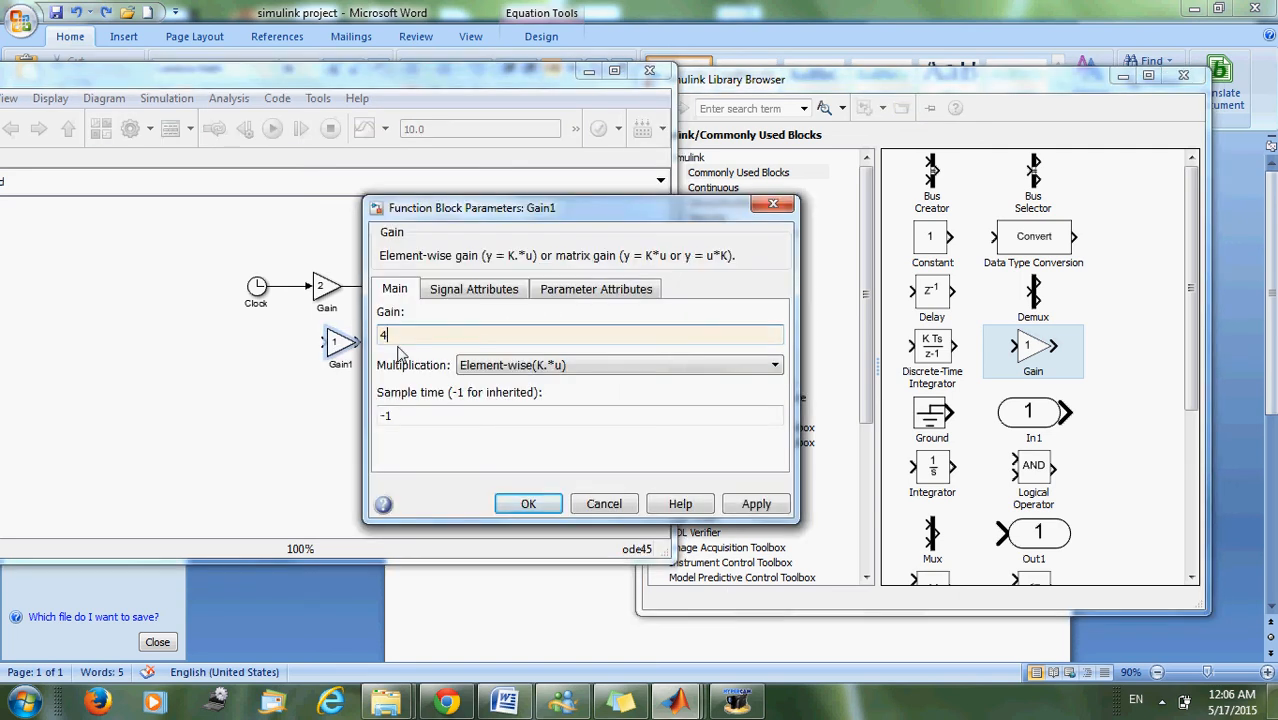
click(528, 503)
- Move the gain-4 block beyond the Trigonometric Function block and connect the two with a signal line labelled cos2t
drag(338, 345, 545, 297)
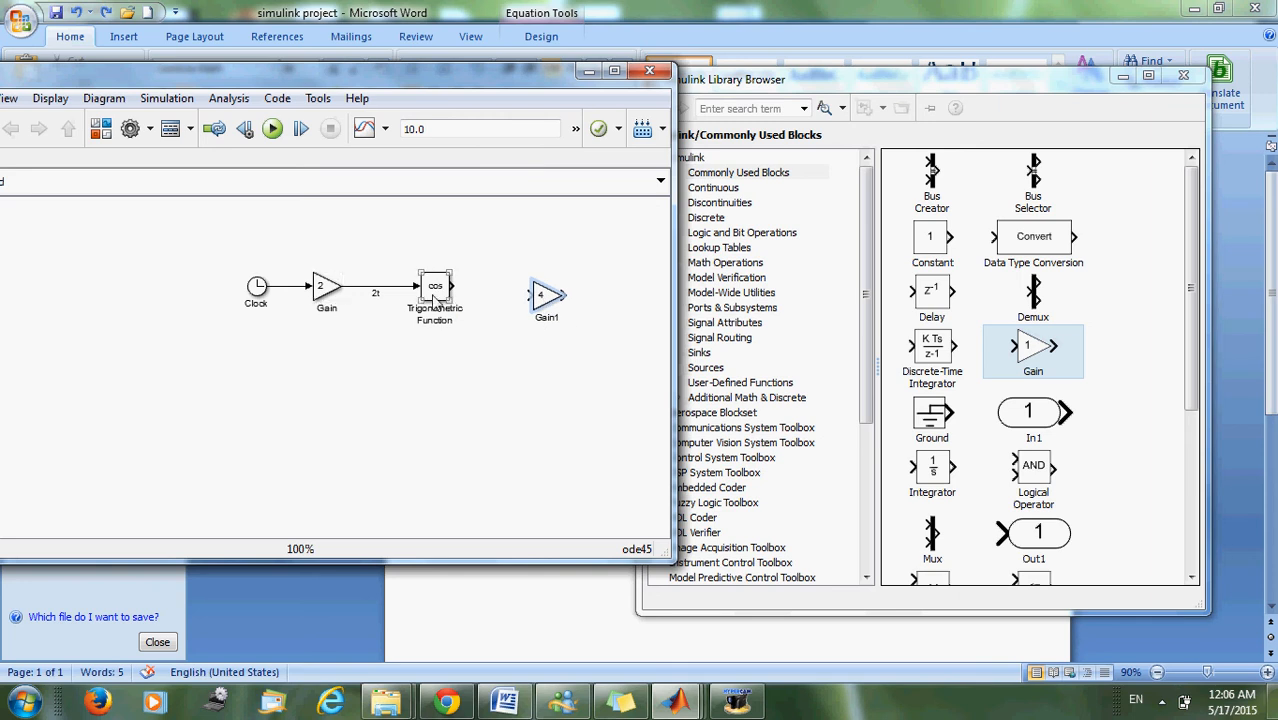
drag(451, 286, 529, 296)
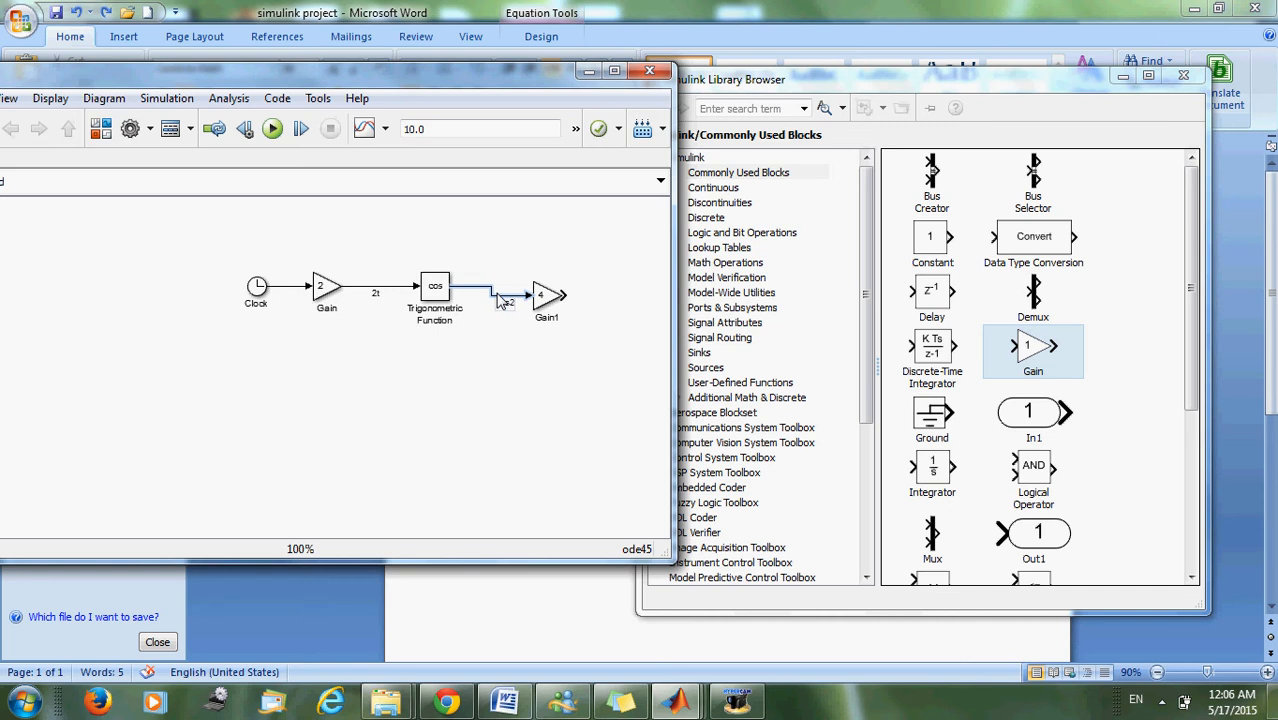
click(515, 338)
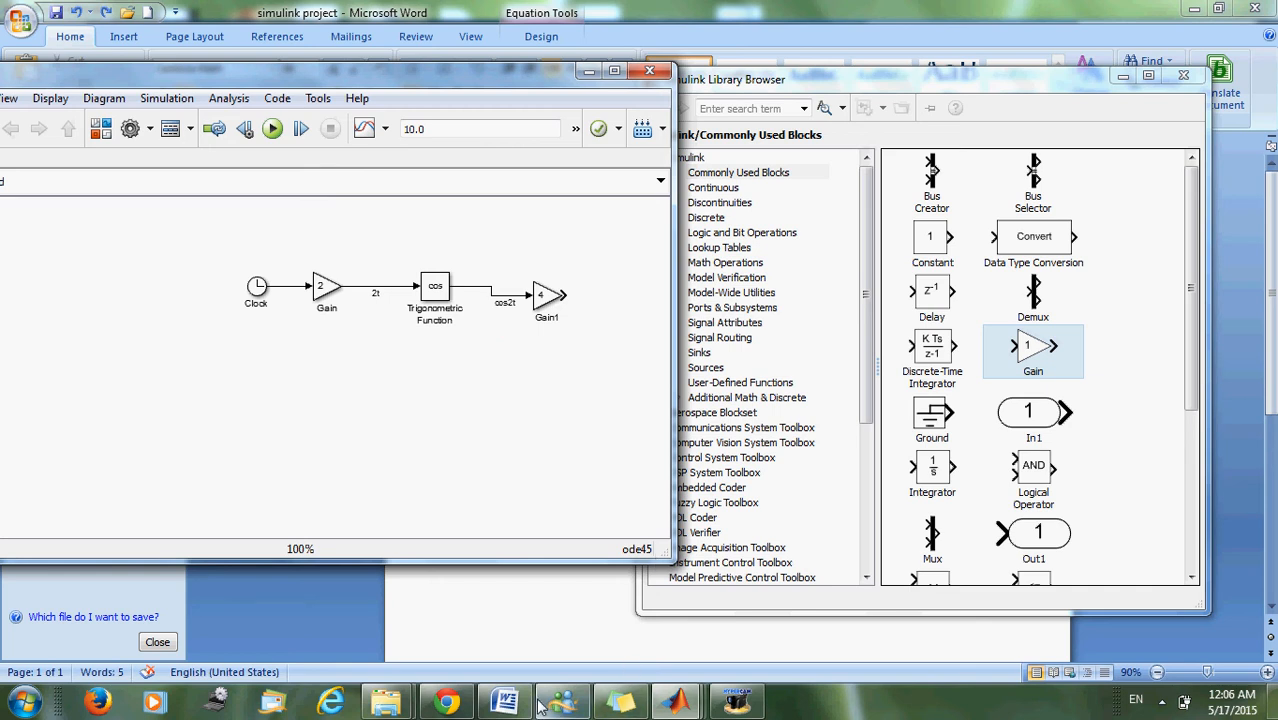
- Check the remaining terms of the example ODE in the Word document, then return to the Simulink model
mouse_move(527, 706)
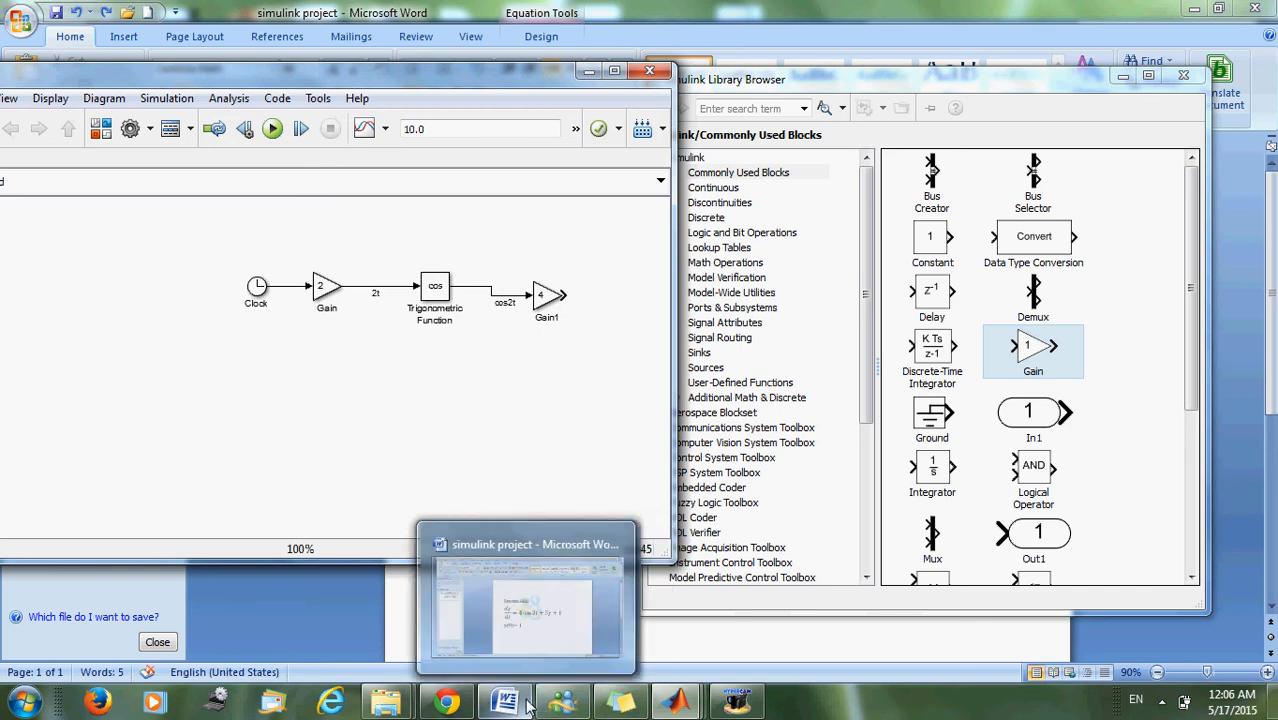
click(524, 642)
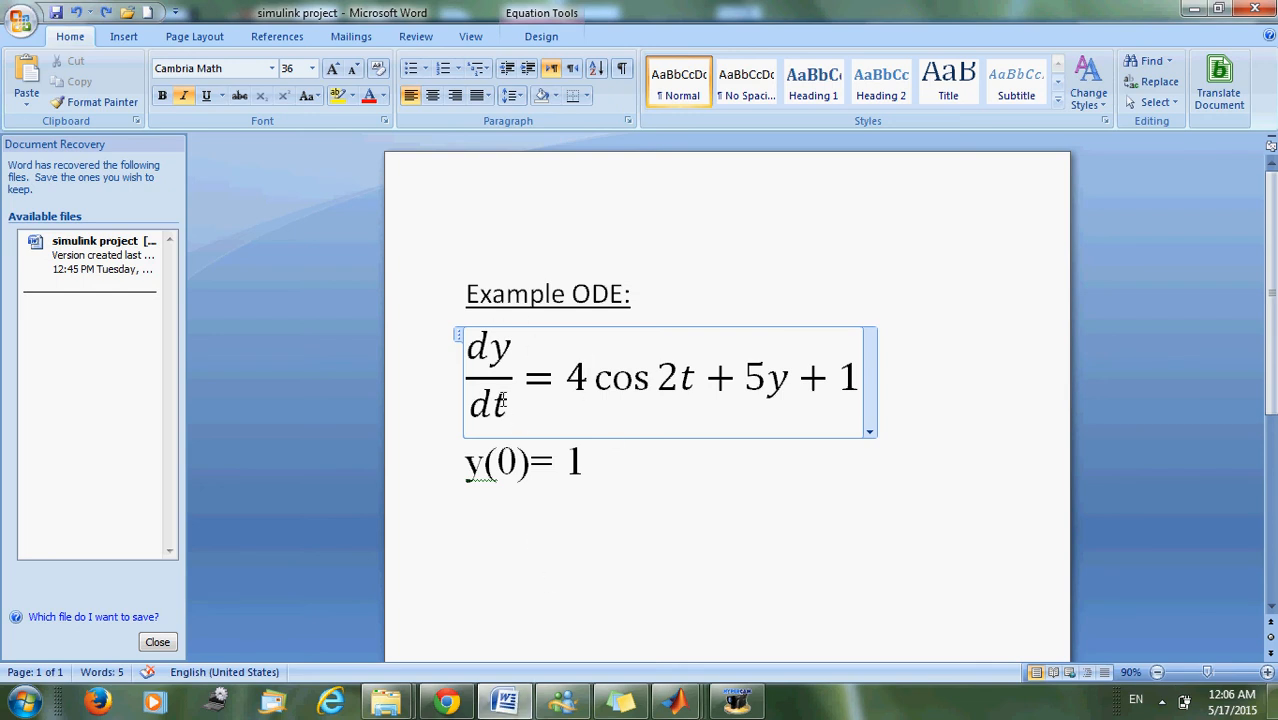
click(522, 690)
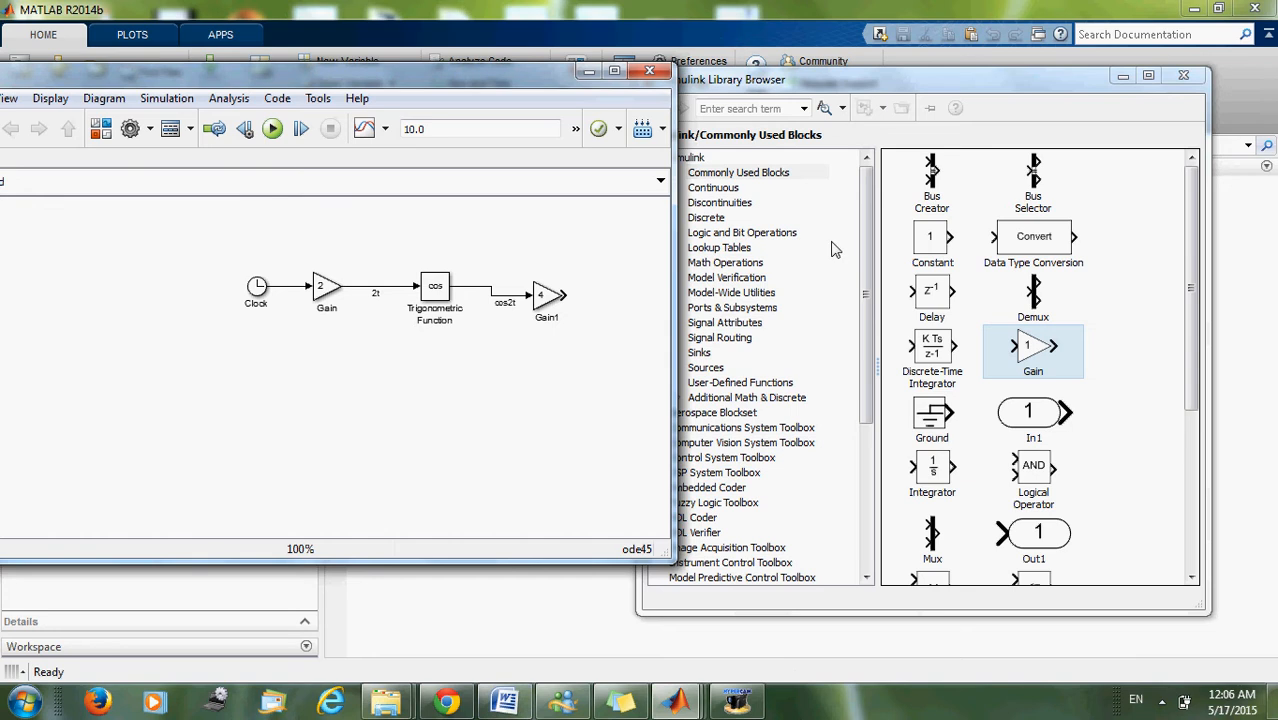
- Add an Integrator block from the Commonly Used Blocks library, enlarge the model window and place the block in line after the gain-4 block
click(766, 172)
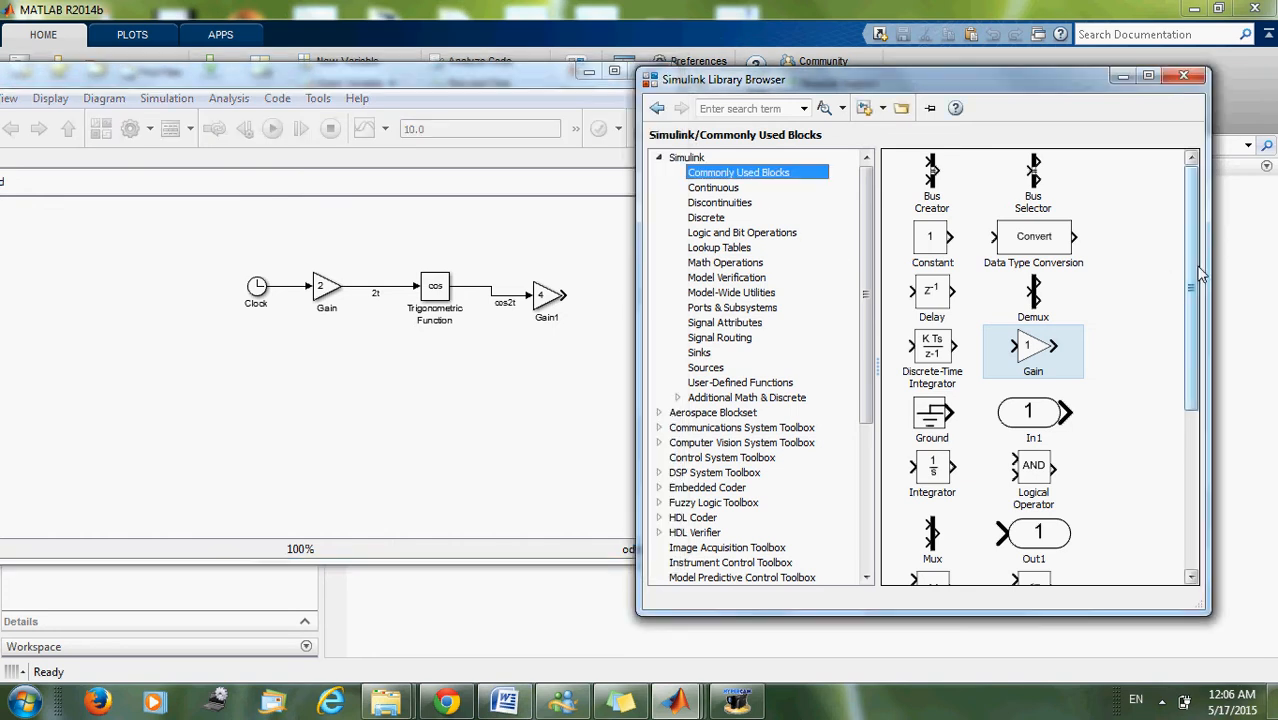
drag(1195, 266, 1195, 285)
drag(935, 438, 591, 364)
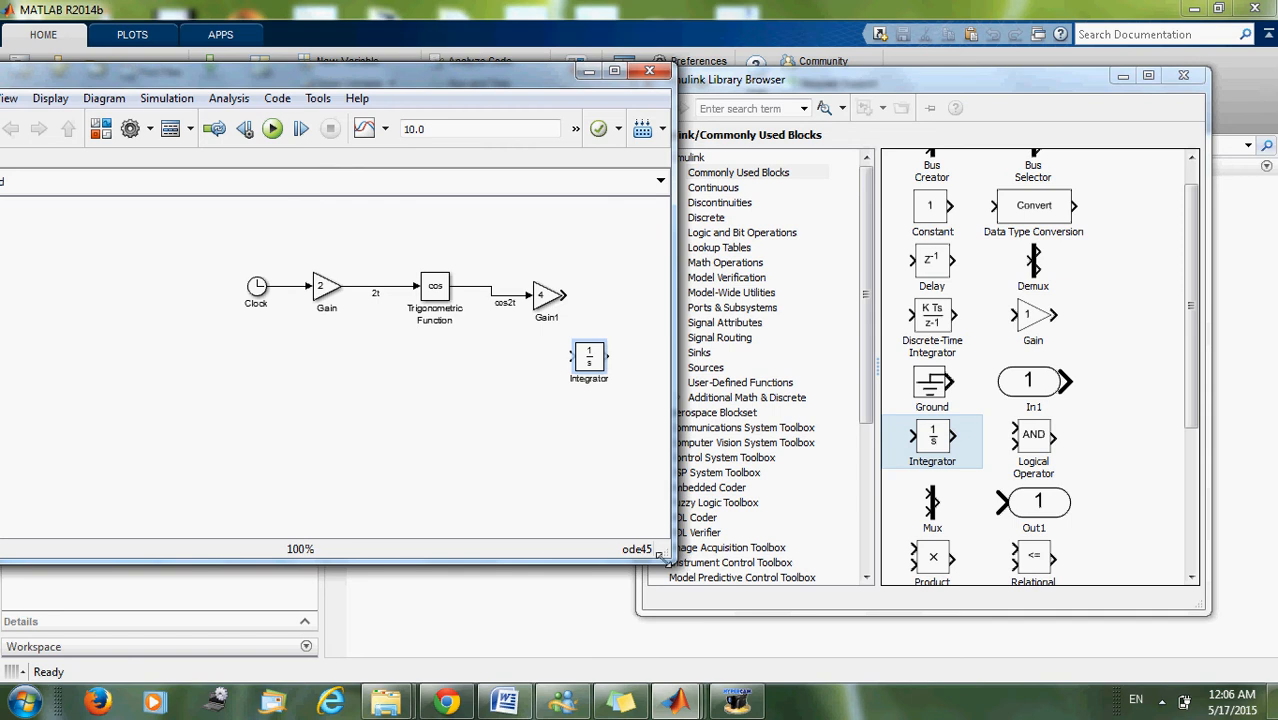
drag(670, 562, 937, 618)
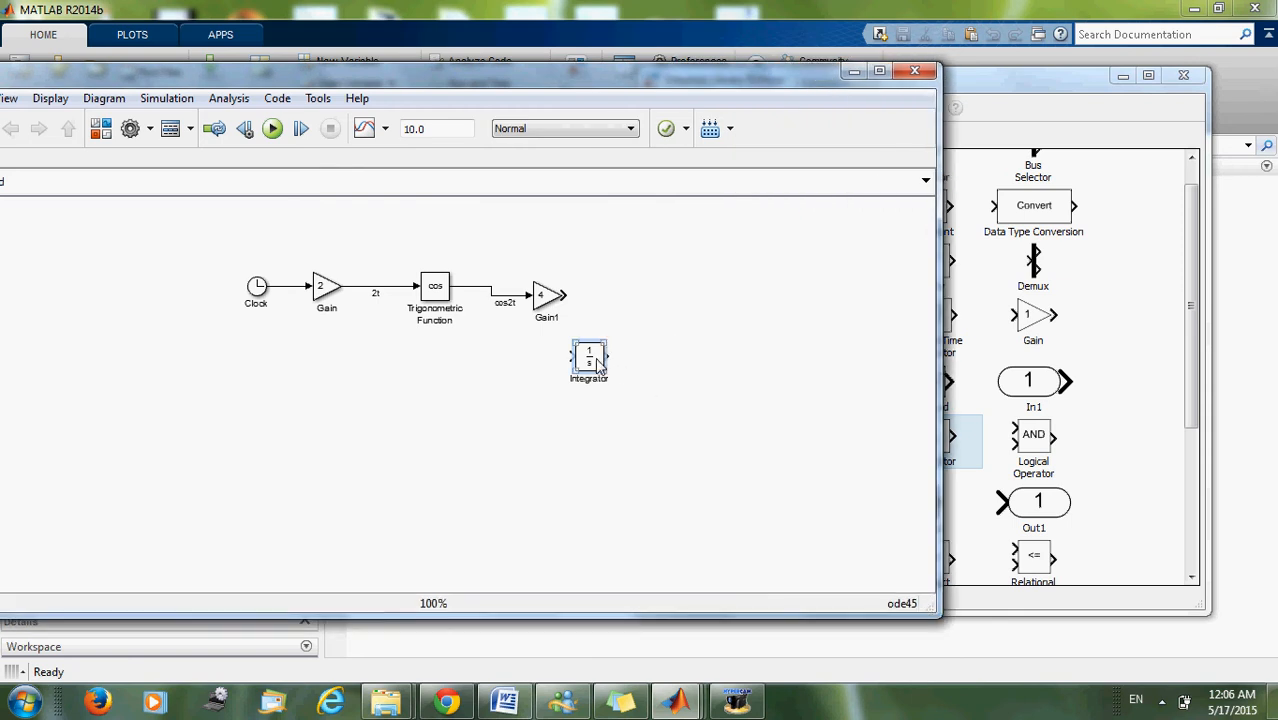
drag(597, 362, 680, 308)
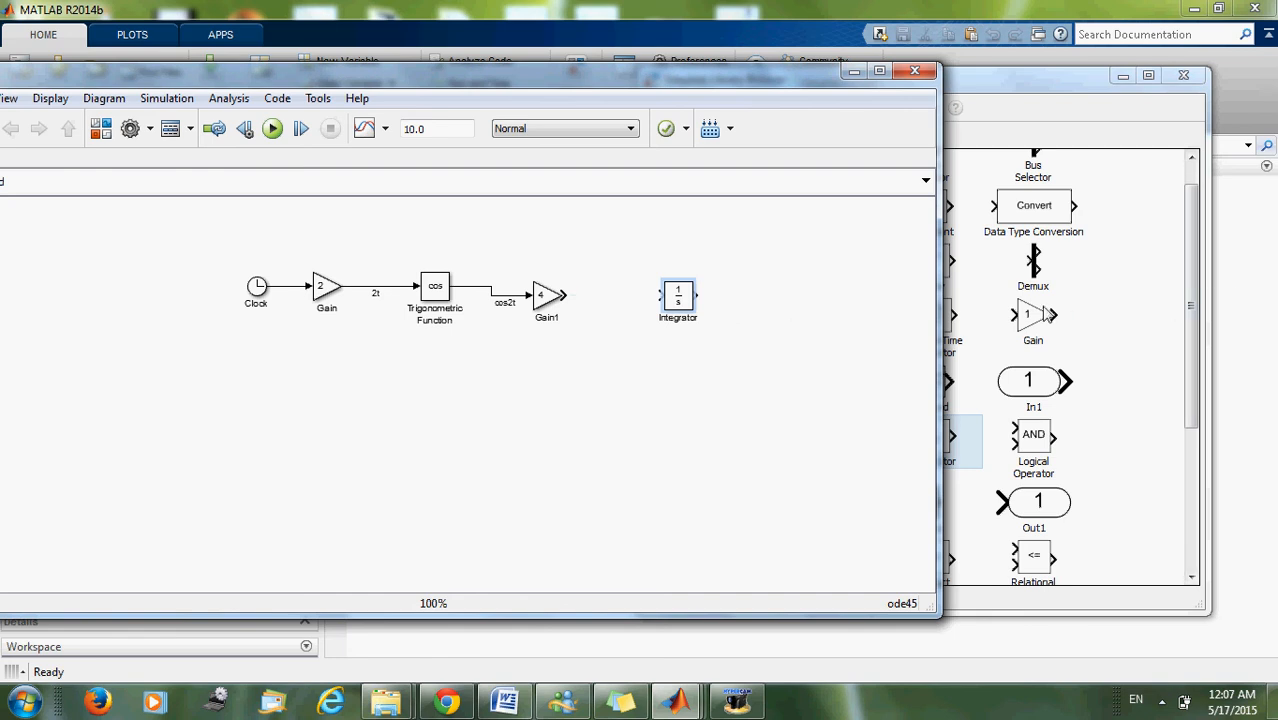
- Add a third Gain block below the Integrator and set its gain to 5
drag(1040, 308, 678, 363)
double_click(677, 365)
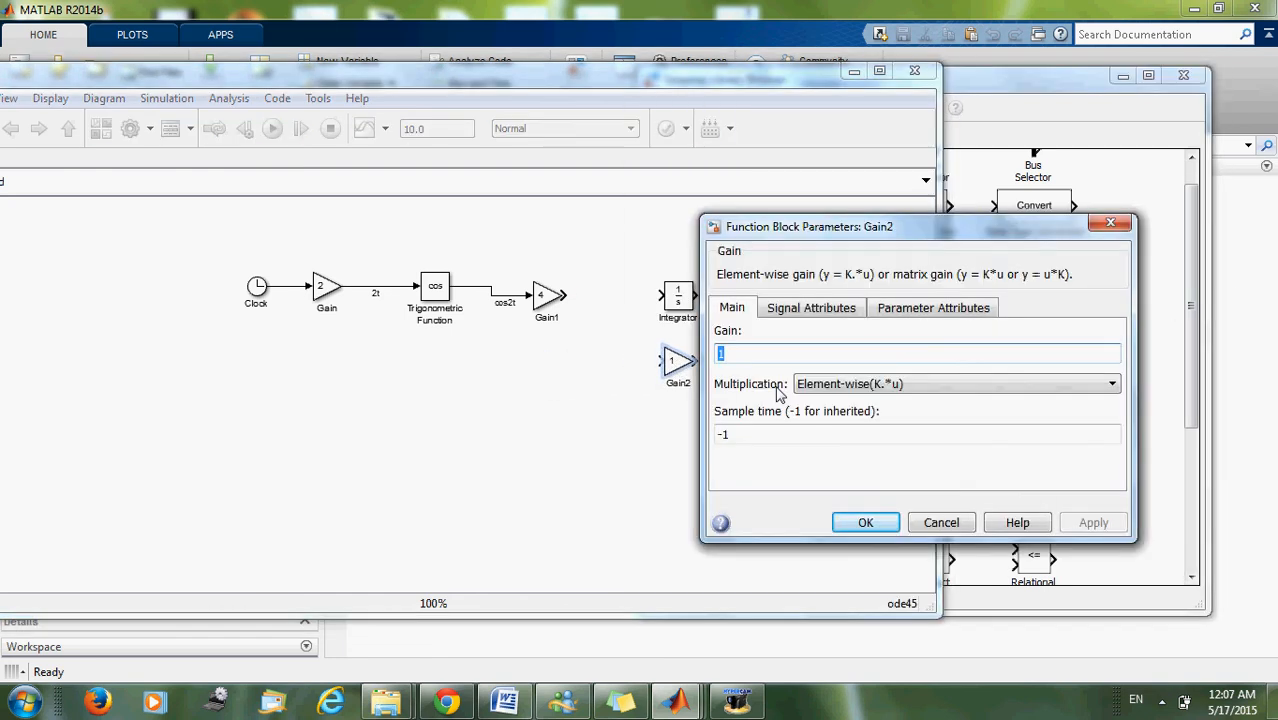
key(BackSpace)
click(866, 522)
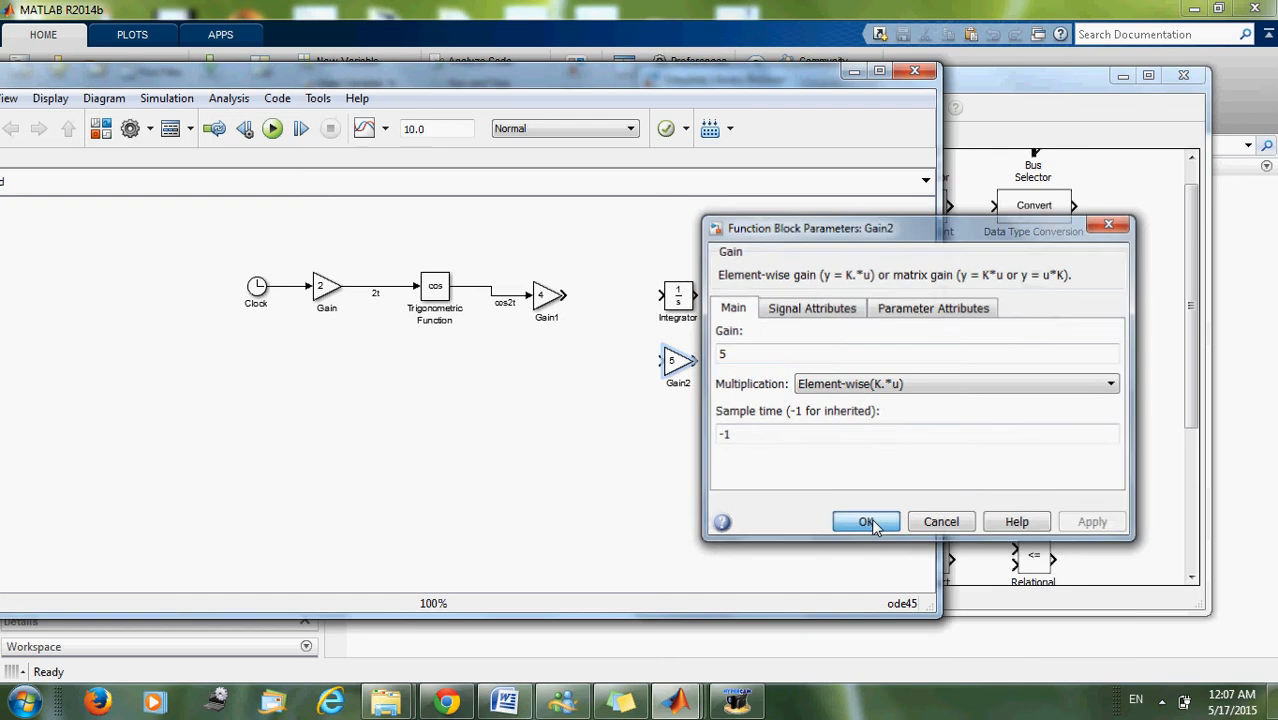
- Connect the Integrator's output to the gain-5 block and label the signal line y
drag(699, 296, 740, 390)
click(714, 400)
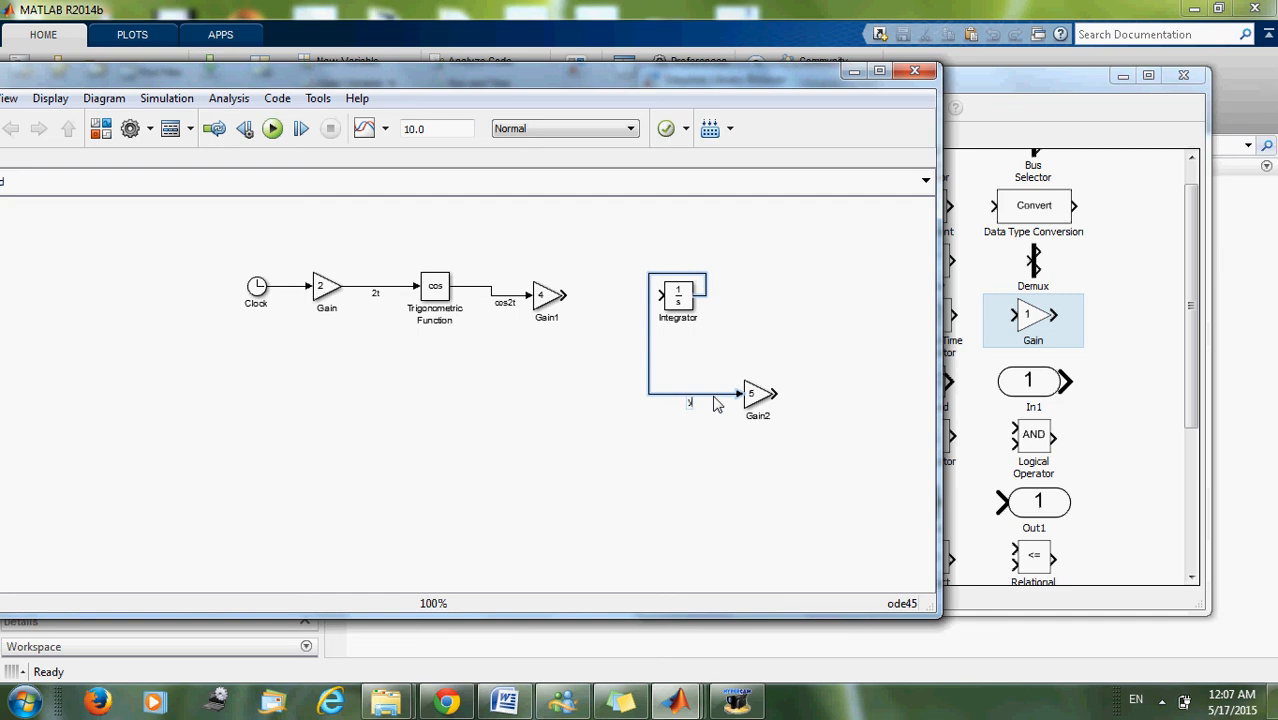
click(699, 437)
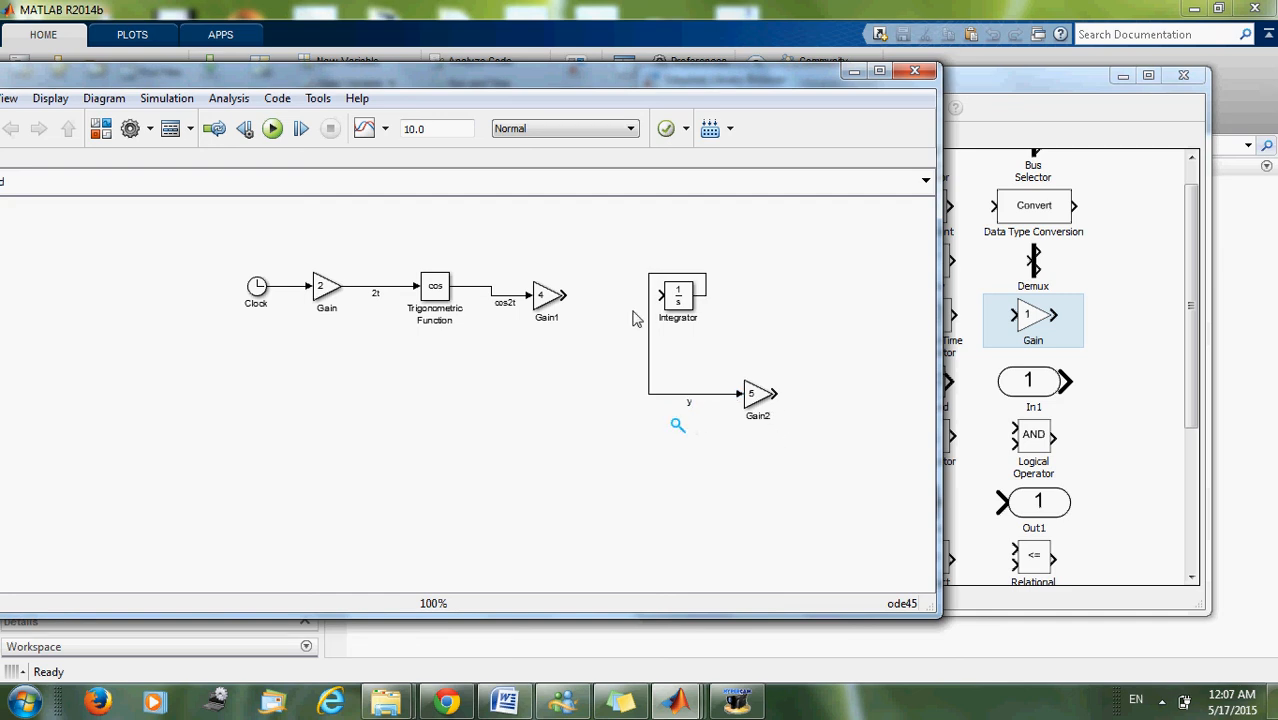
- Reroute the y signal line to run down the Integrator's output side, and move the Integrator up and closer to the gain-4 block
drag(650, 313, 739, 323)
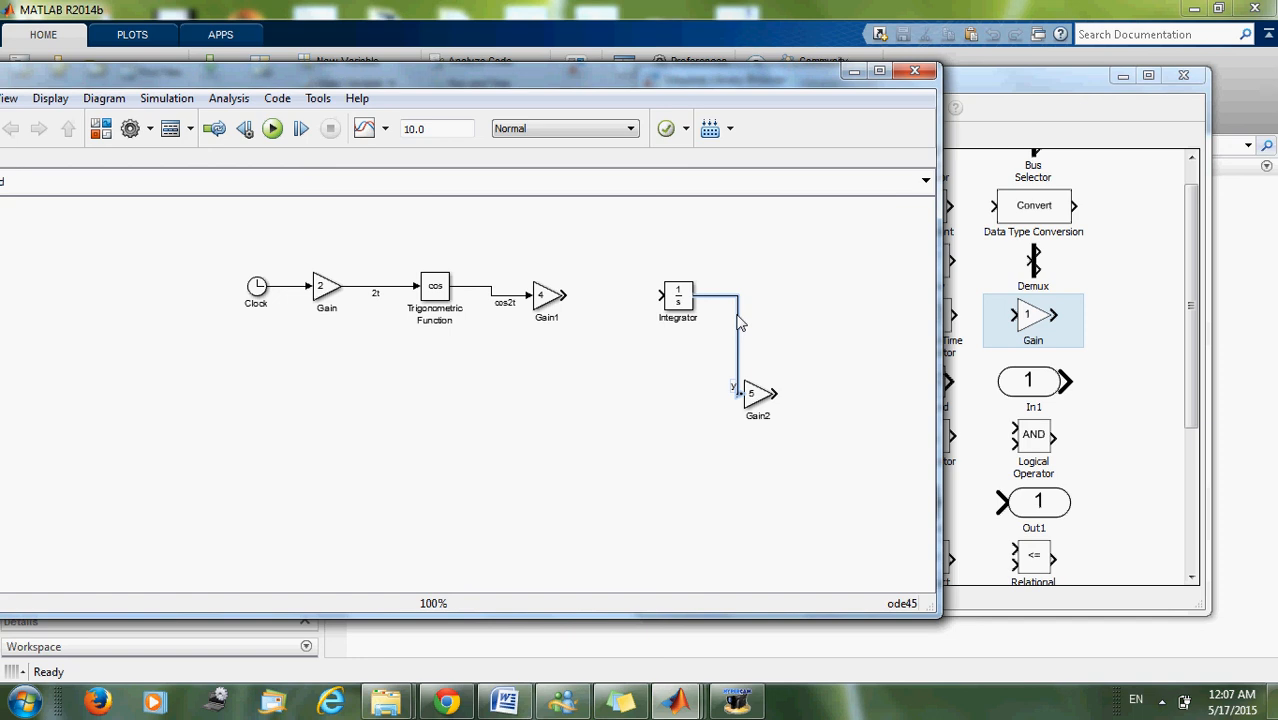
click(690, 400)
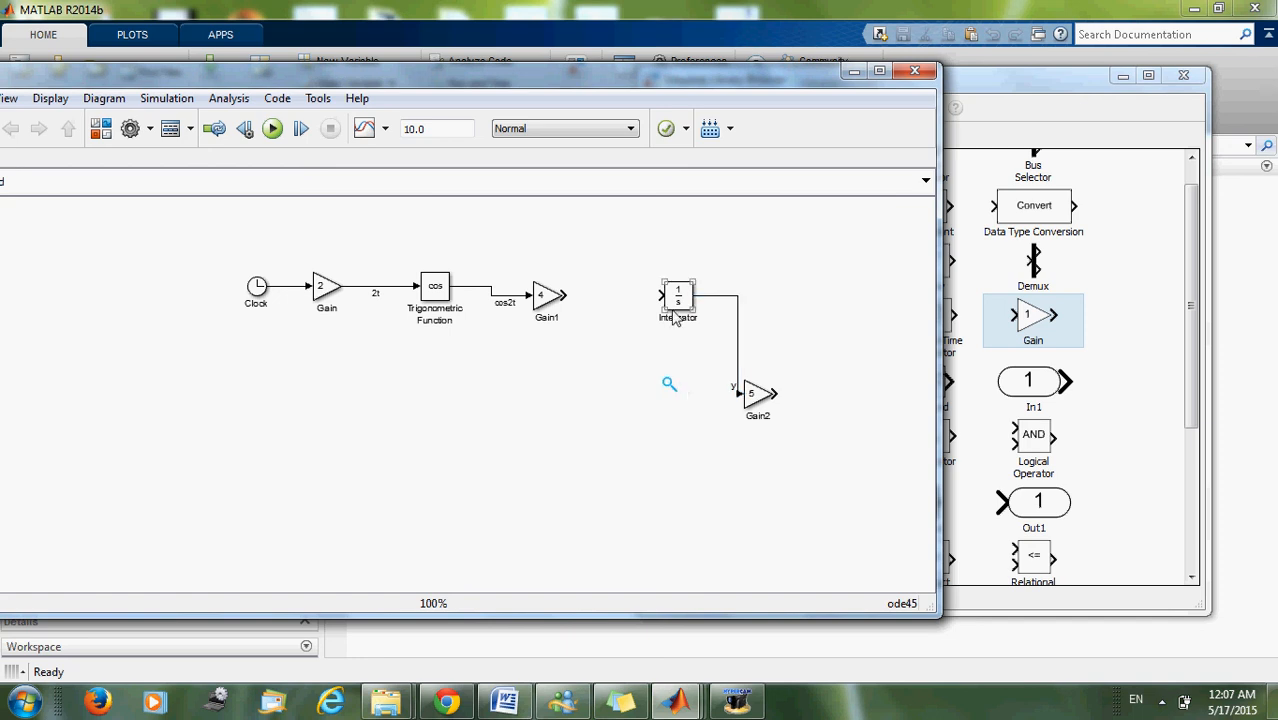
drag(673, 313, 627, 280)
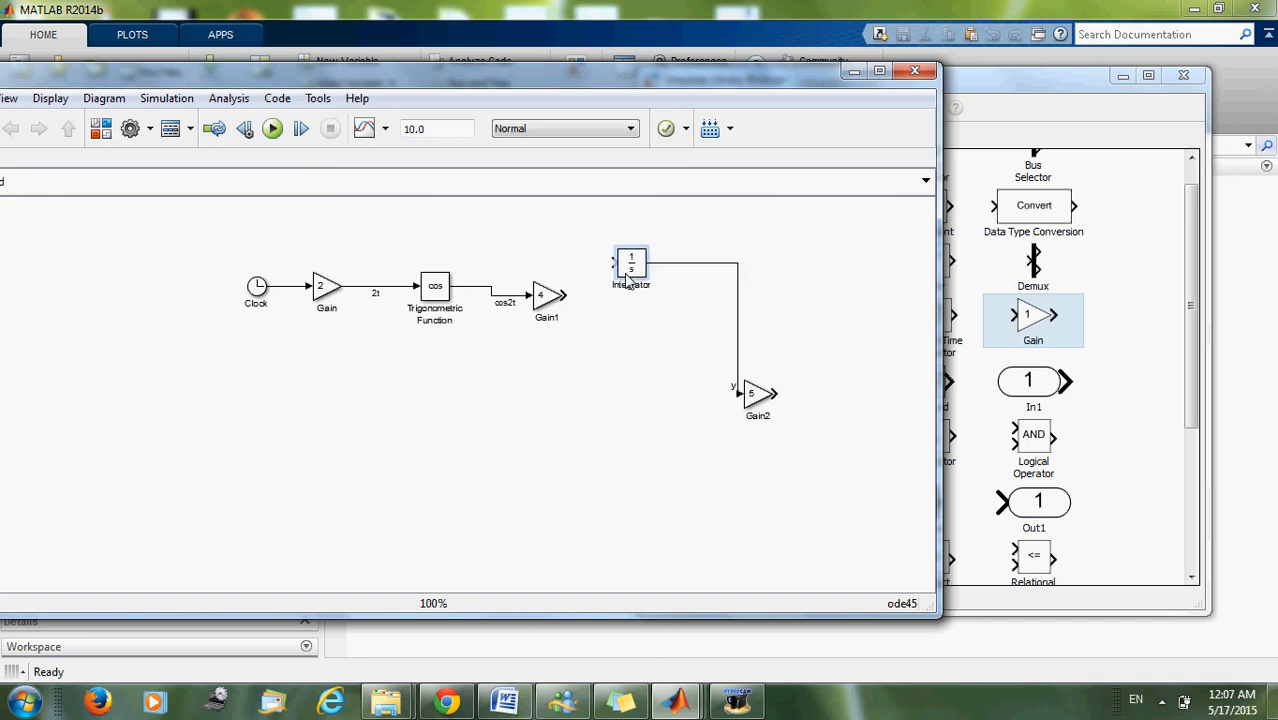
- Add a Constant block from the Commonly Used Blocks library below the gain-4 block, keeping its constant value at 1
click(1191, 299)
click(921, 212)
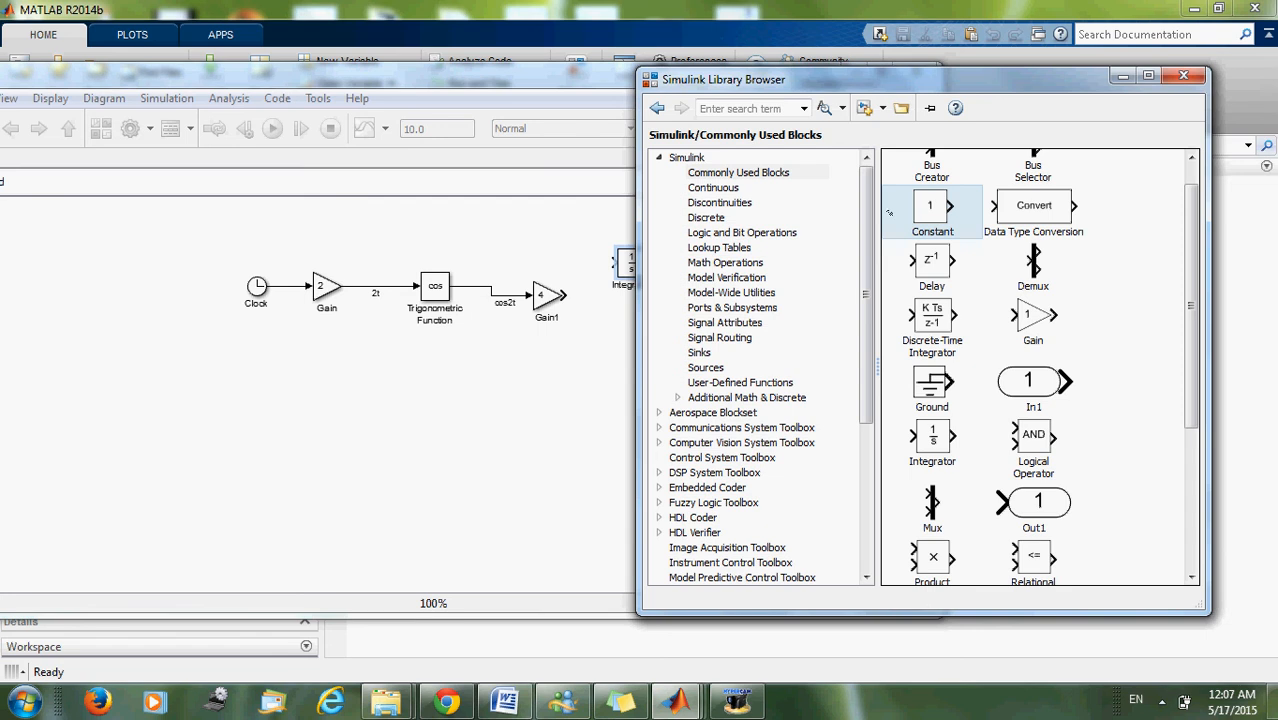
drag(932, 212, 548, 418)
double_click(542, 418)
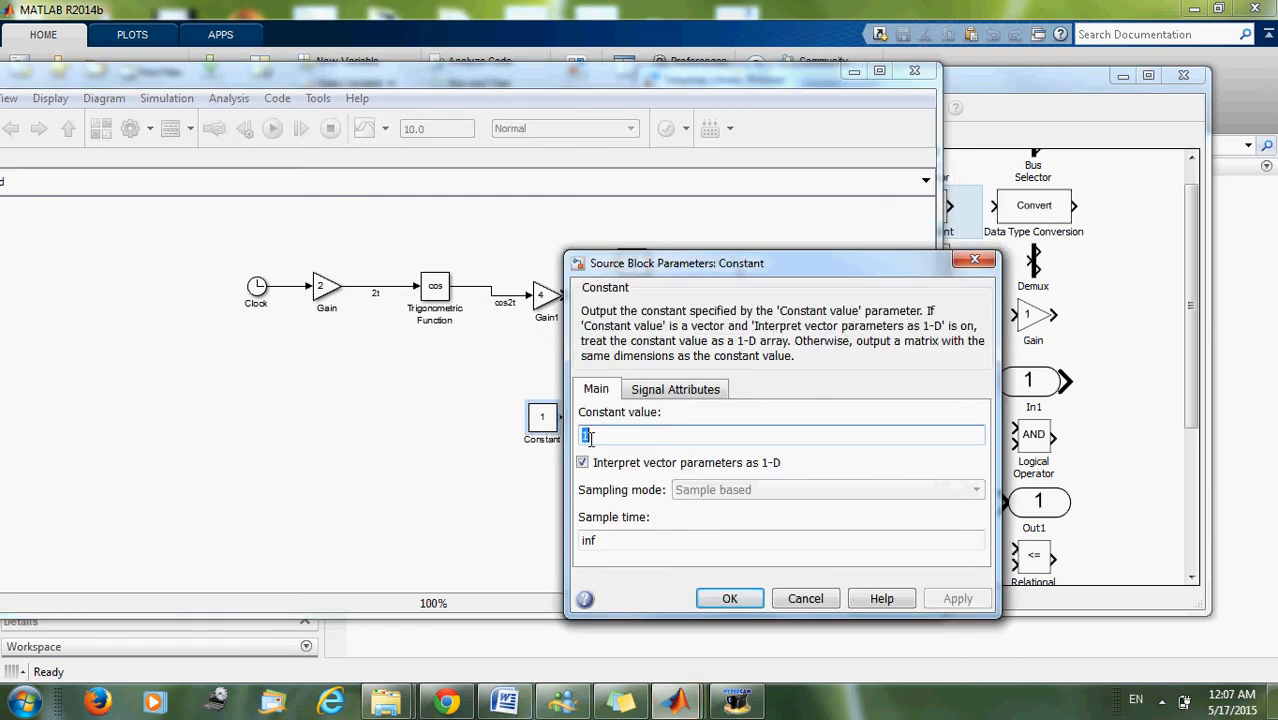
click(730, 598)
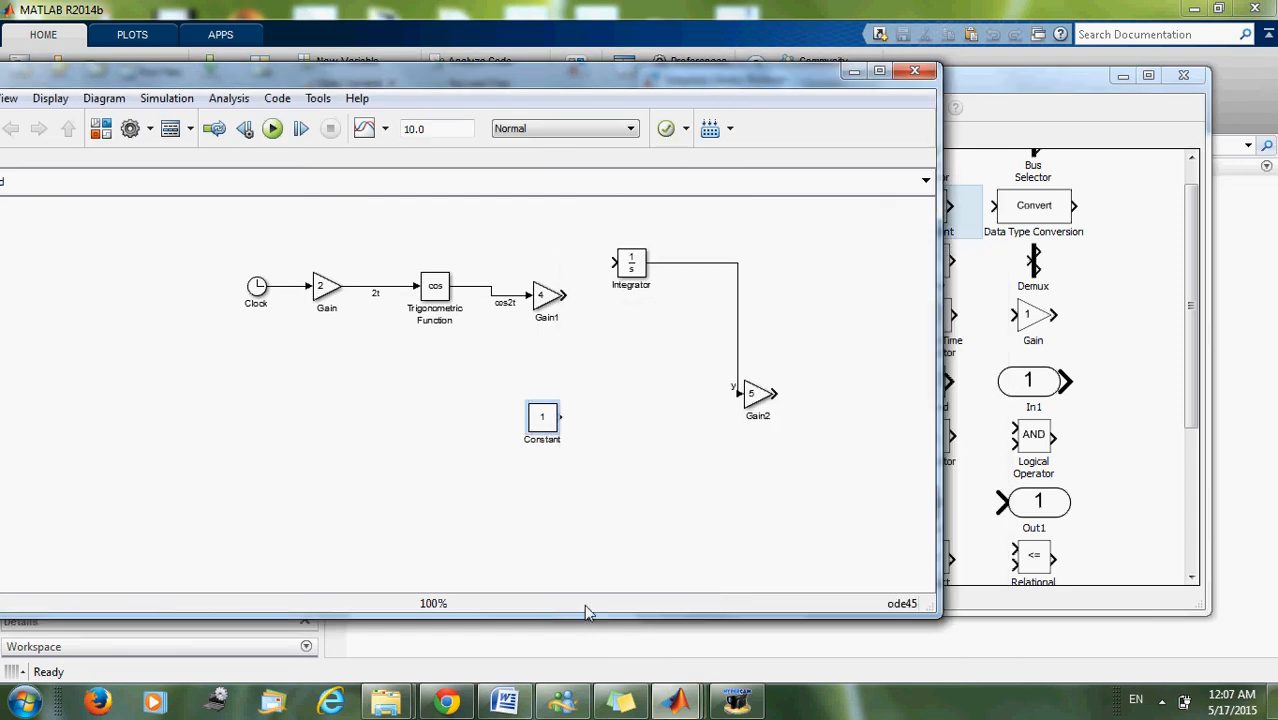
- Switch to the Word document and examine the ODE's right-hand-side terms and the plus signs that join them
click(505, 702)
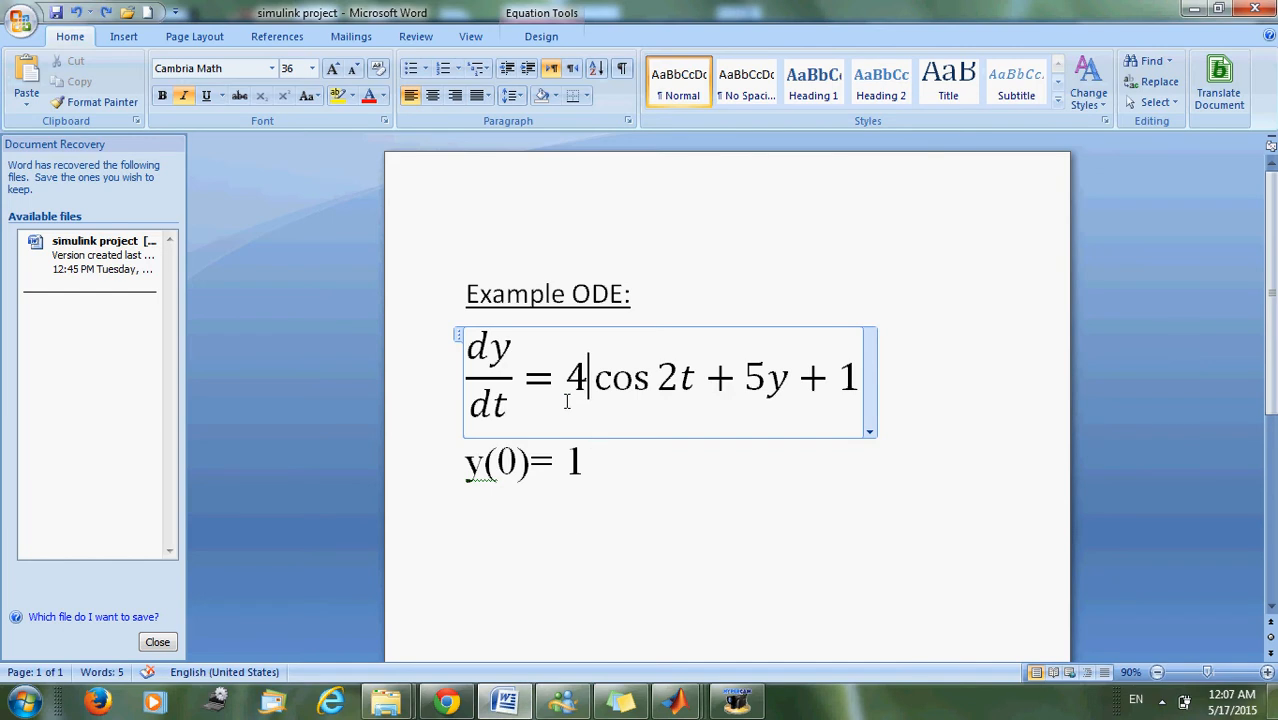
drag(566, 400, 788, 376)
double_click(850, 375)
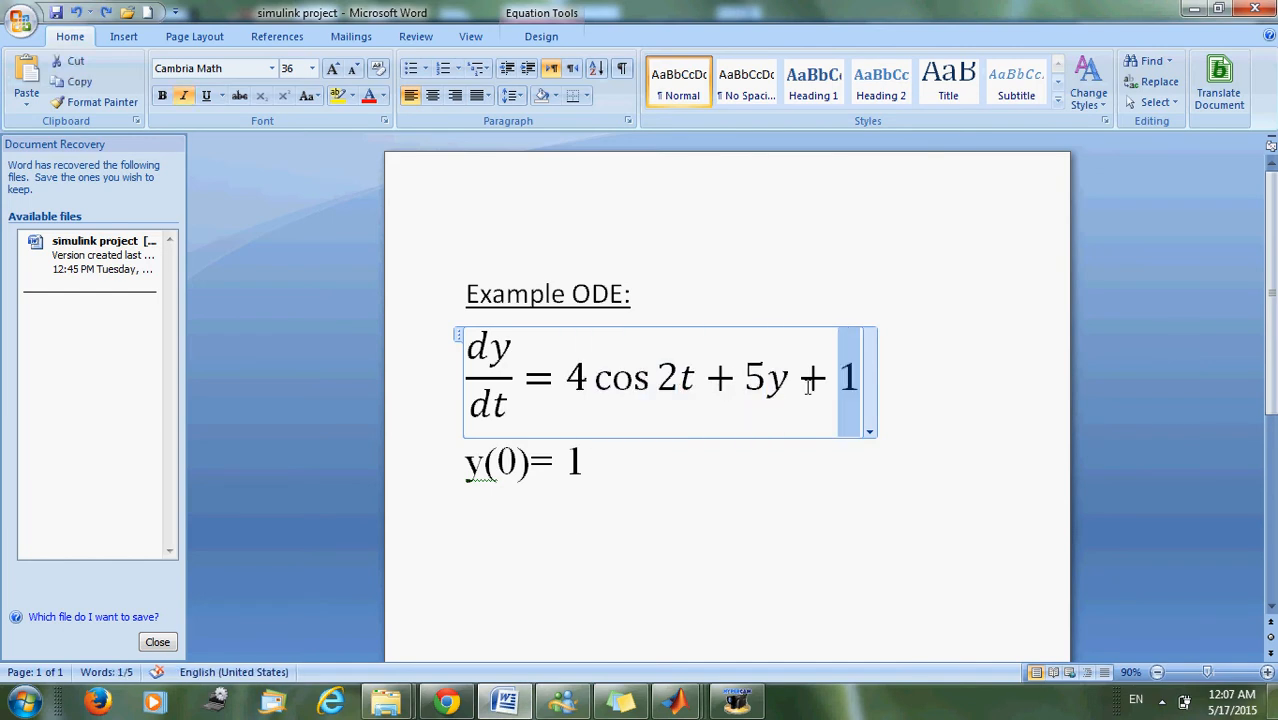
click(808, 386)
double_click(808, 385)
double_click(718, 377)
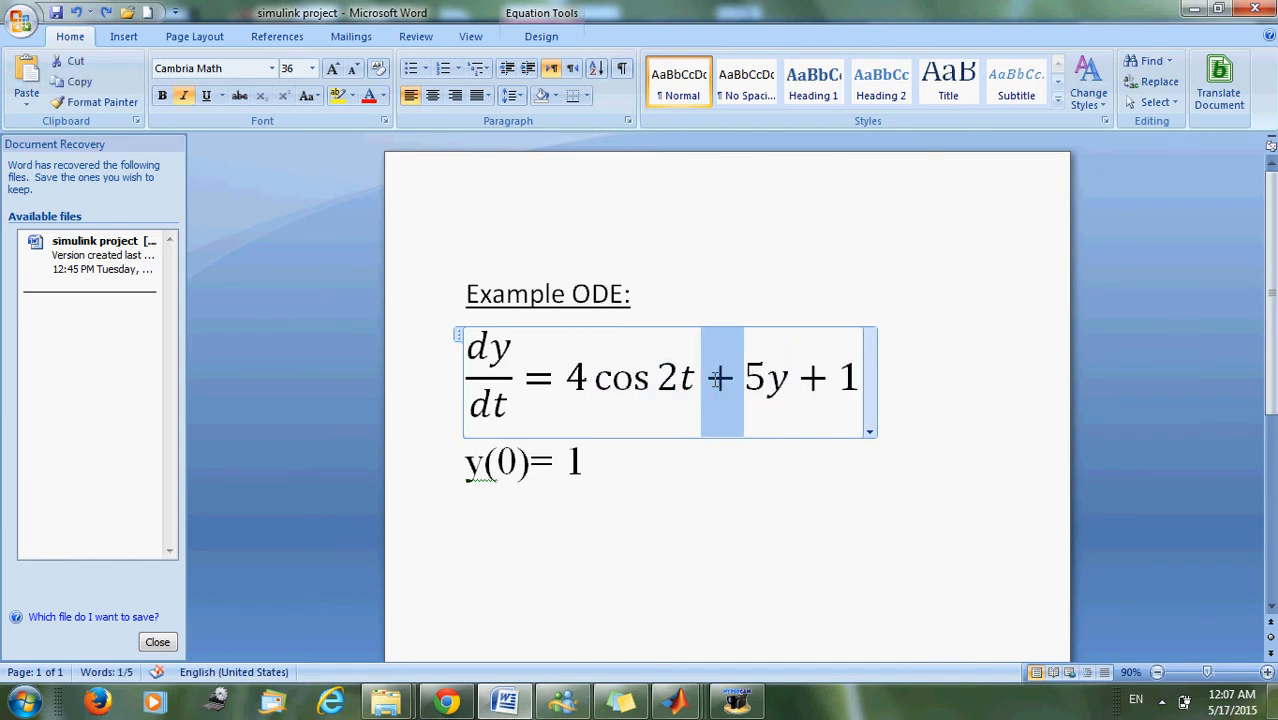
click(641, 380)
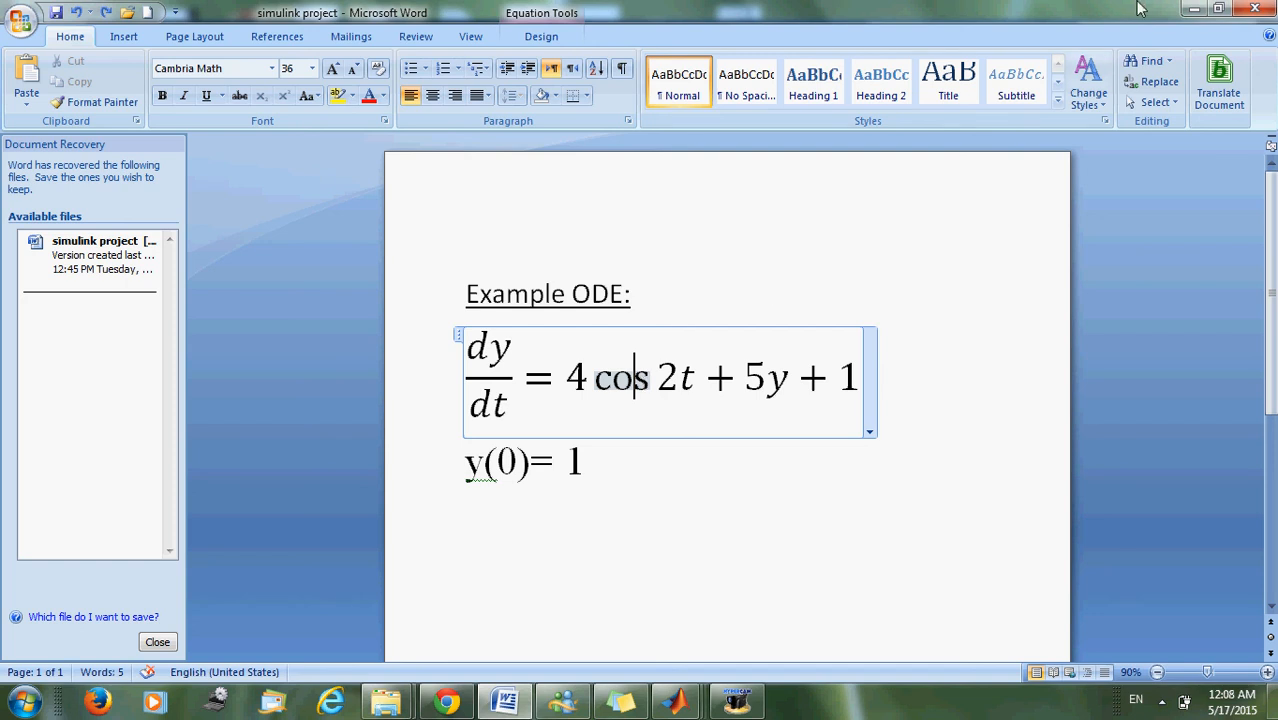
- Return to the Simulink model and add a Sum block from the Commonly Used Blocks library beside the Constant block
click(1193, 8)
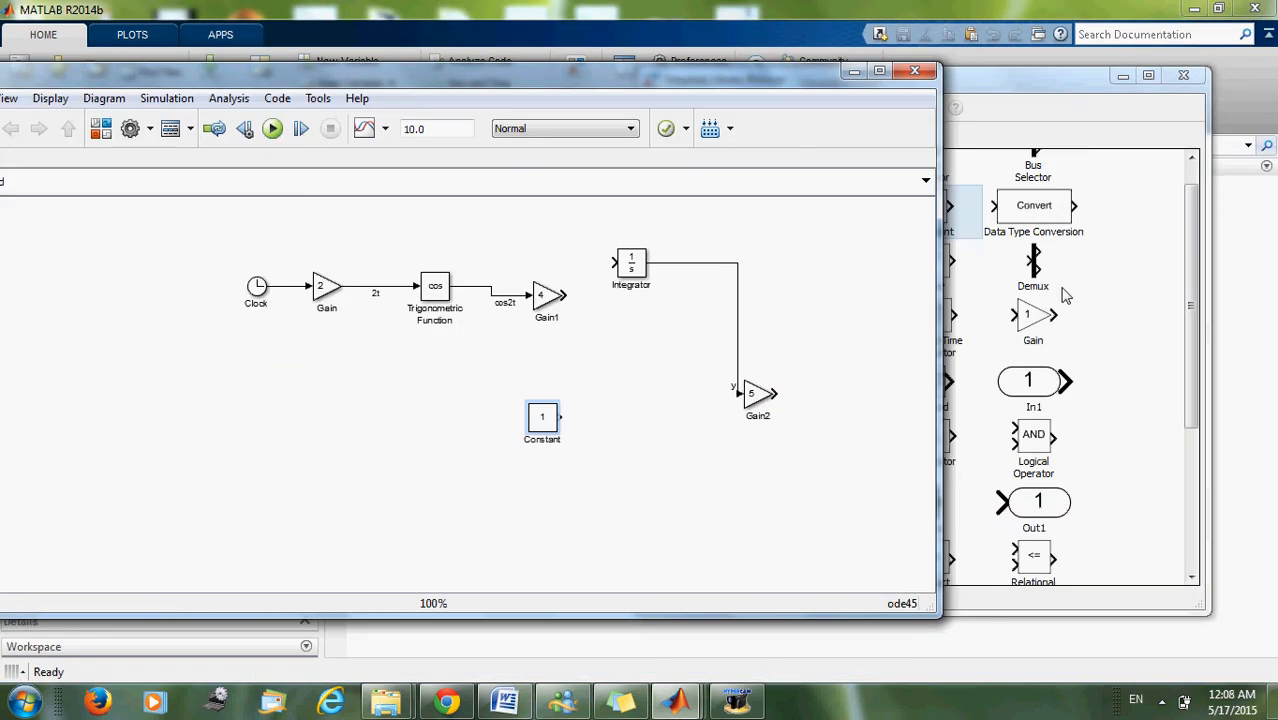
click(1193, 310)
drag(1193, 310, 1193, 443)
click(1036, 447)
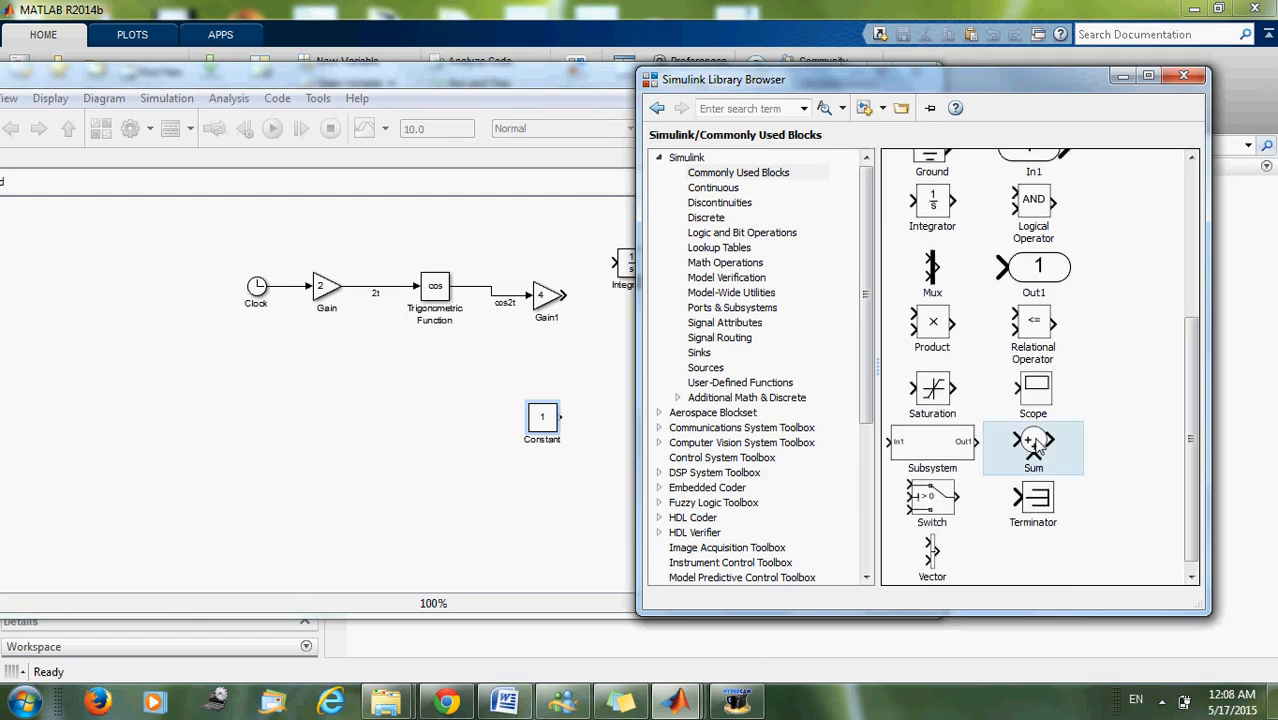
drag(689, 443, 460, 400)
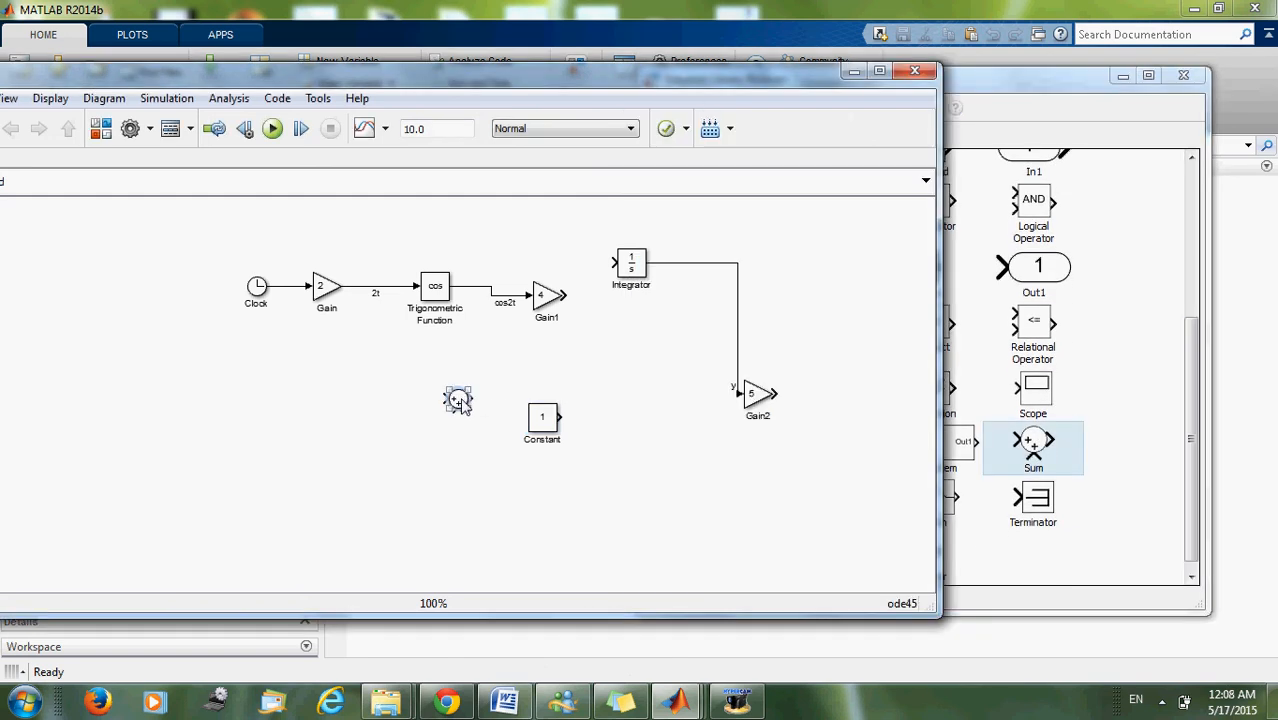
click(452, 421)
click(457, 404)
click(541, 423)
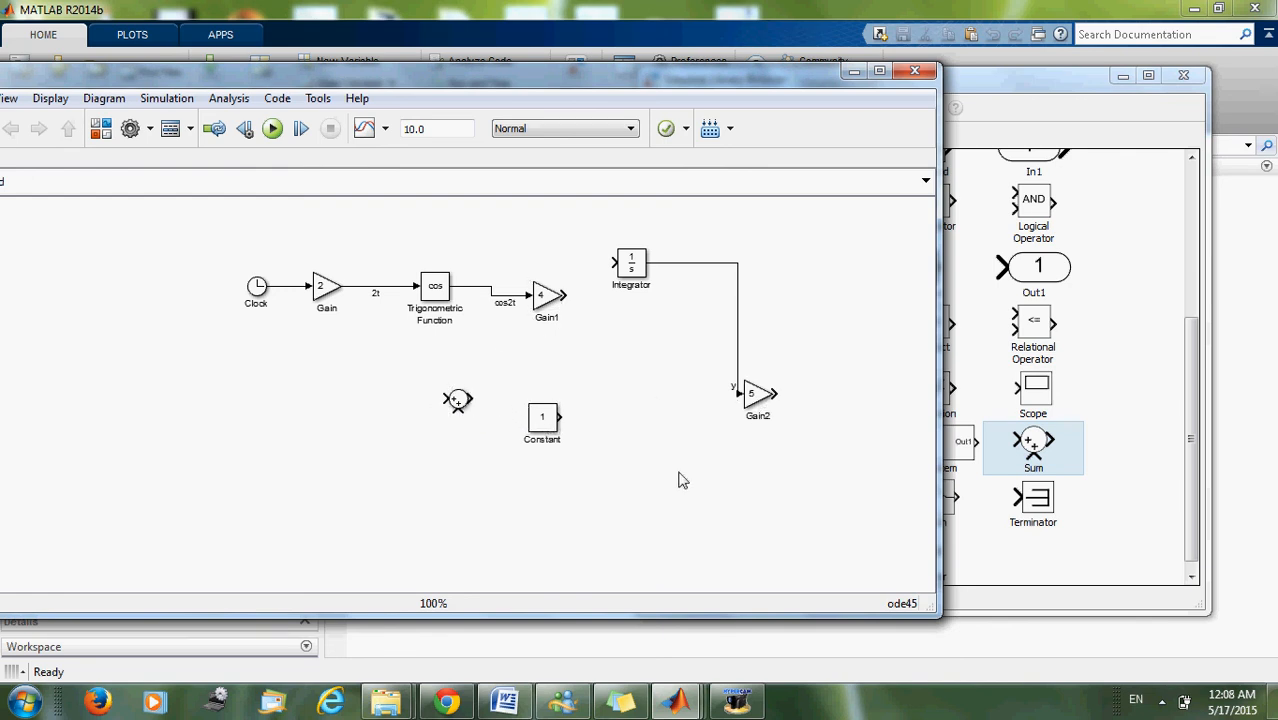
- Give the Sum block a third plus input by setting its list of signs to |+++
double_click(457, 400)
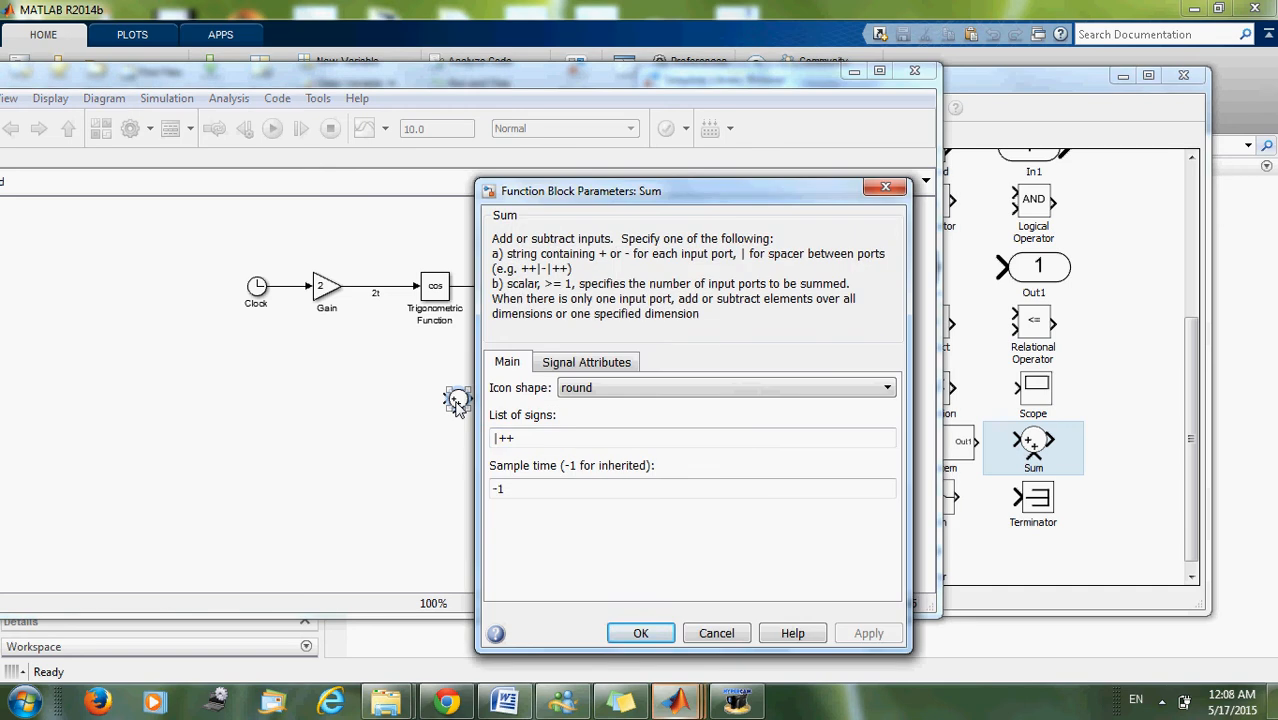
double_click(526, 439)
click(526, 439)
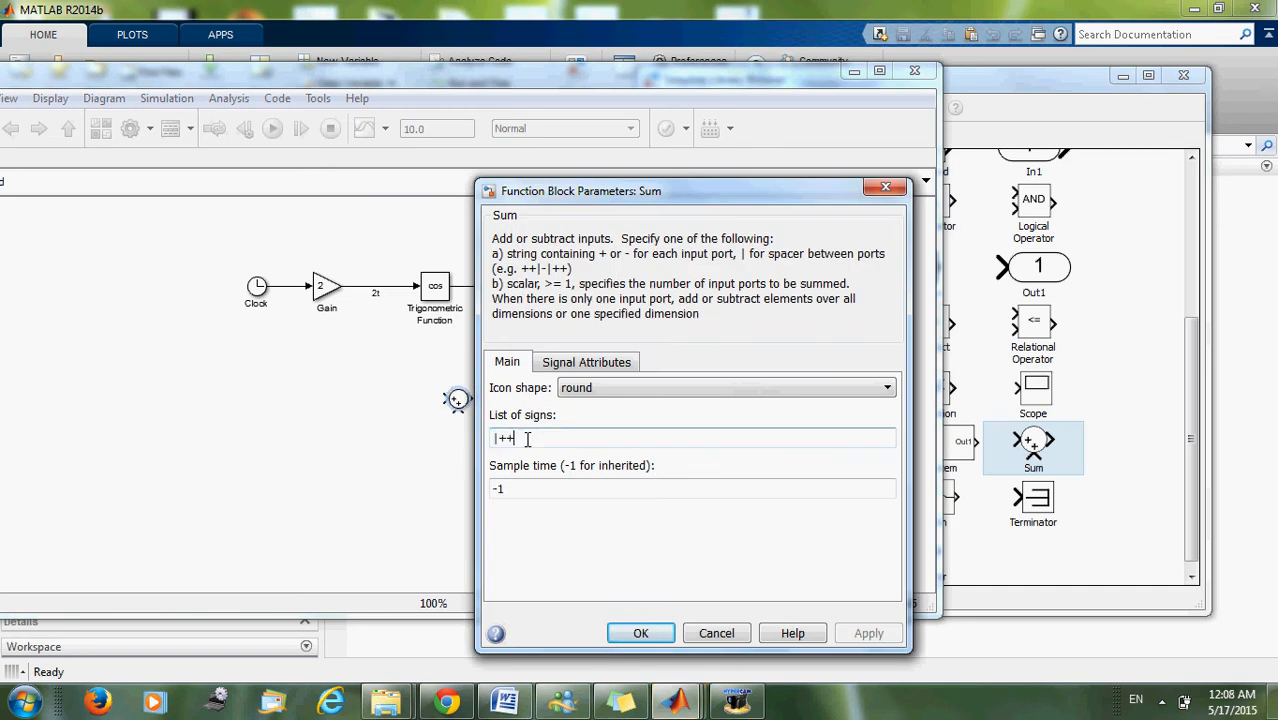
text(+)
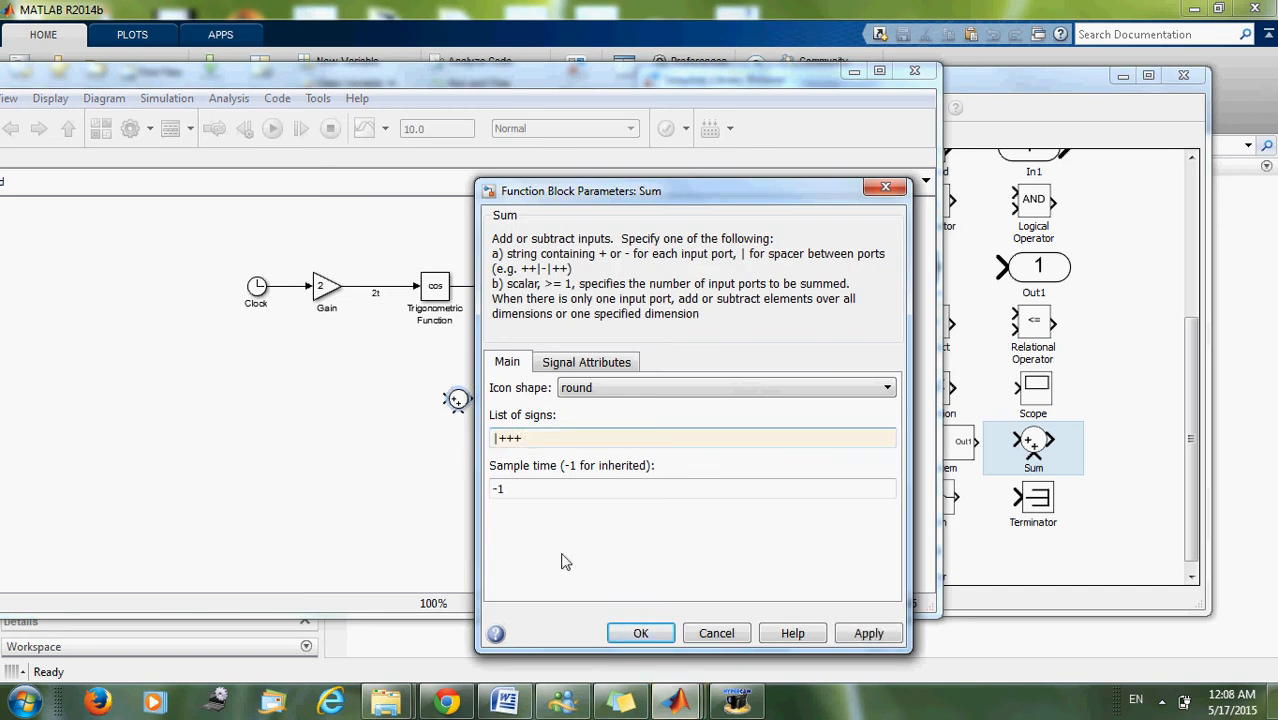
click(636, 633)
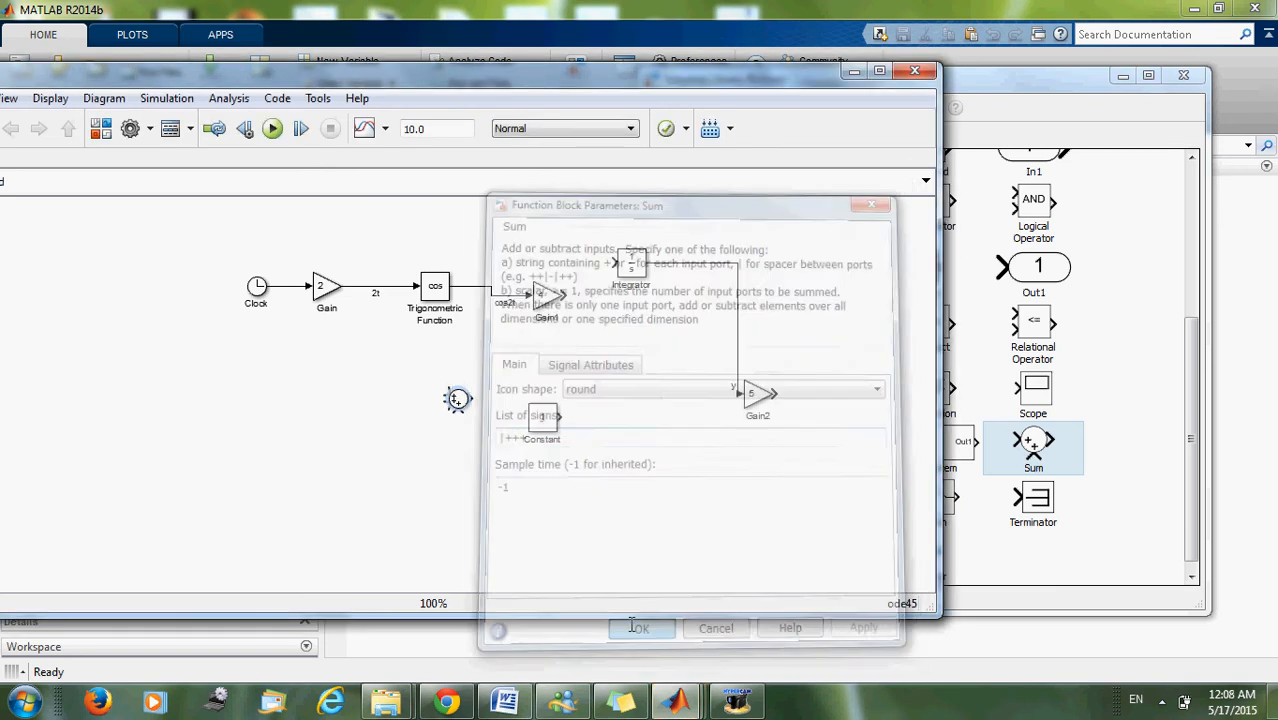
- Move the Sum block below the Integrator and connect the Constant, gain-5 and gain-4 outputs to its three inputs
drag(455, 398, 646, 360)
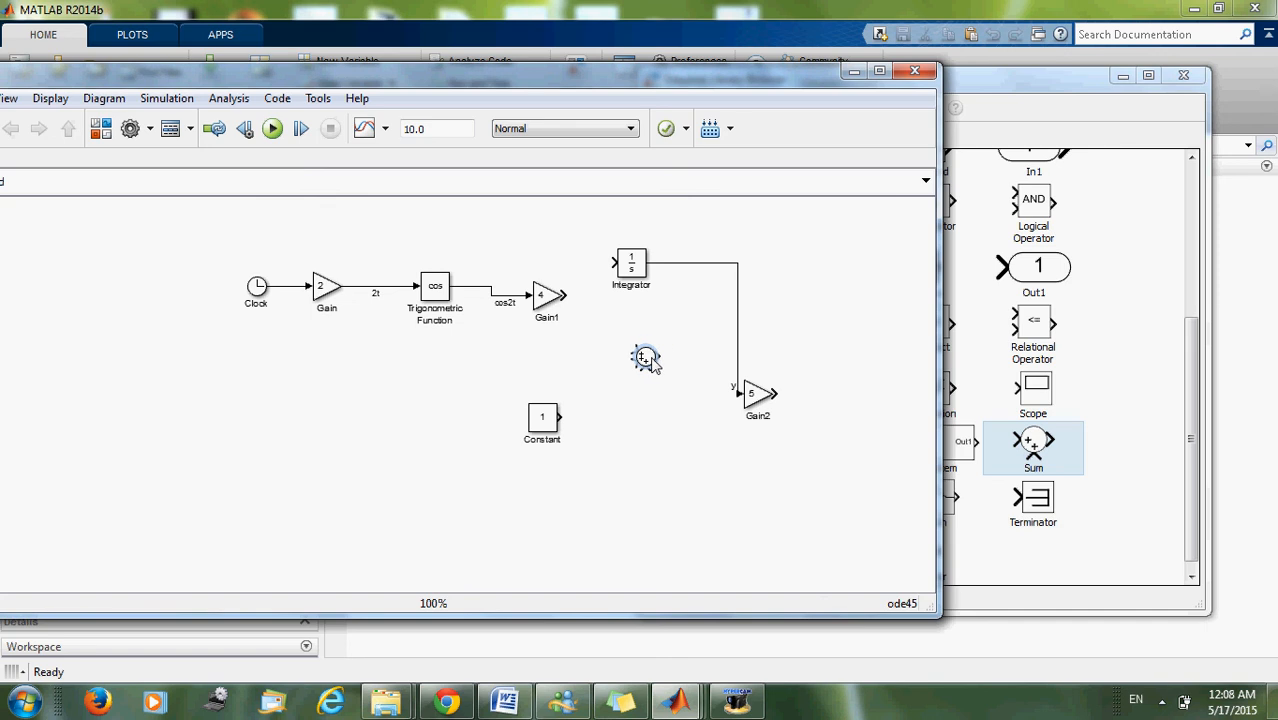
drag(563, 418, 647, 378)
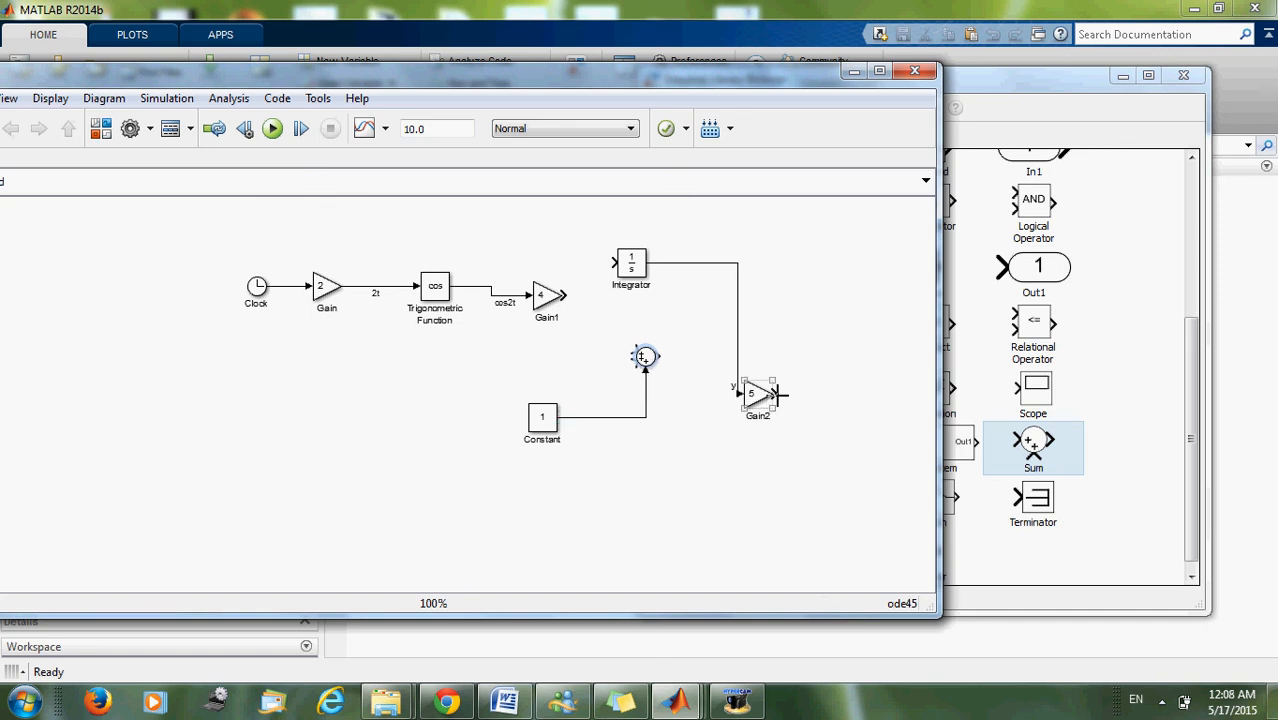
mouse_move(777, 393)
mouse_down()
mouse_move(593, 434)
mouse_move(640, 362)
mouse_up()
click(555, 306)
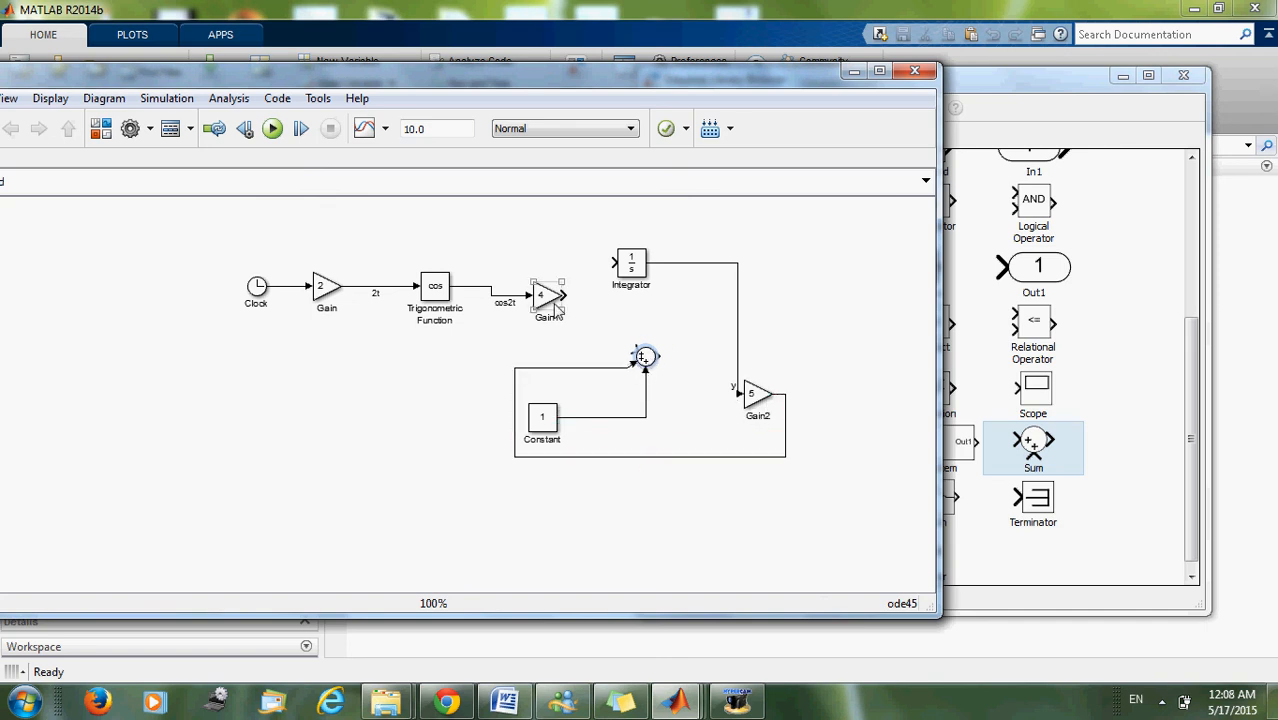
mouse_move(565, 294)
mouse_down()
mouse_move(633, 357)
mouse_move(520, 355)
mouse_move(625, 362)
mouse_up()
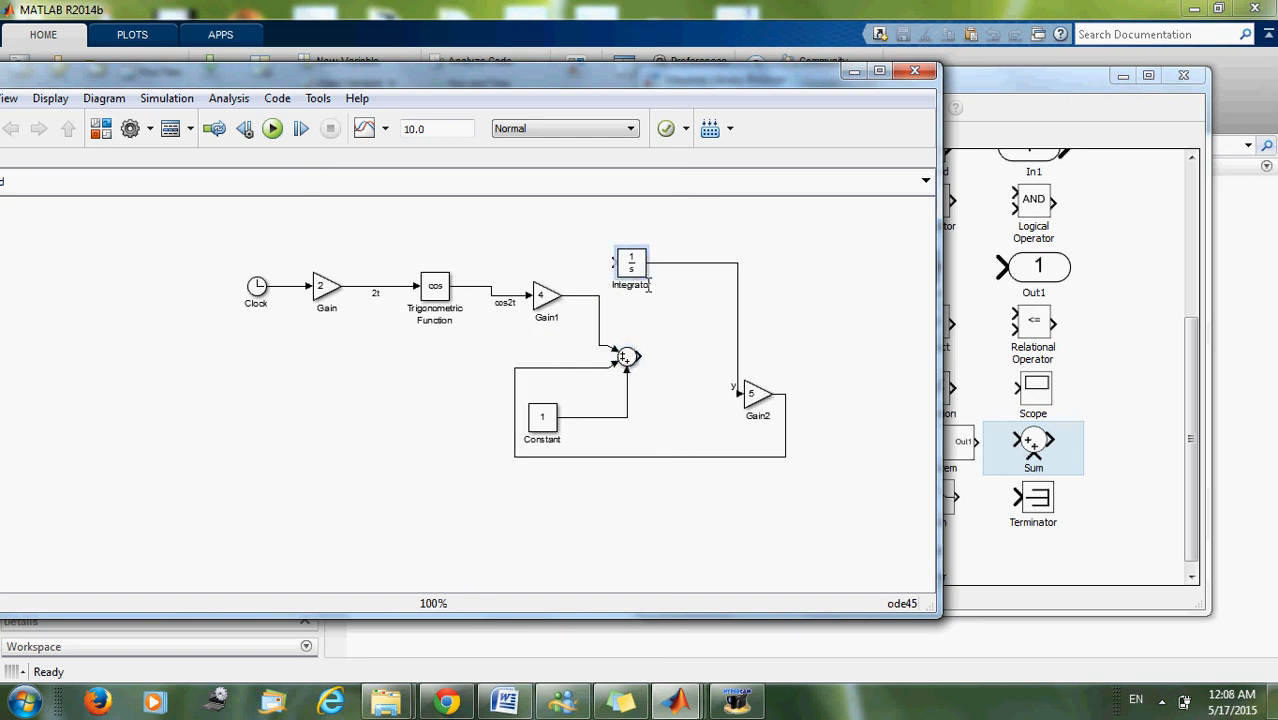
- Move the Integrator beside the Sum block's output and connect the Sum output to the Integrator's input
mouse_move(635, 273)
mouse_down()
mouse_move(712, 340)
mouse_move(708, 358)
mouse_move(710, 338)
mouse_up()
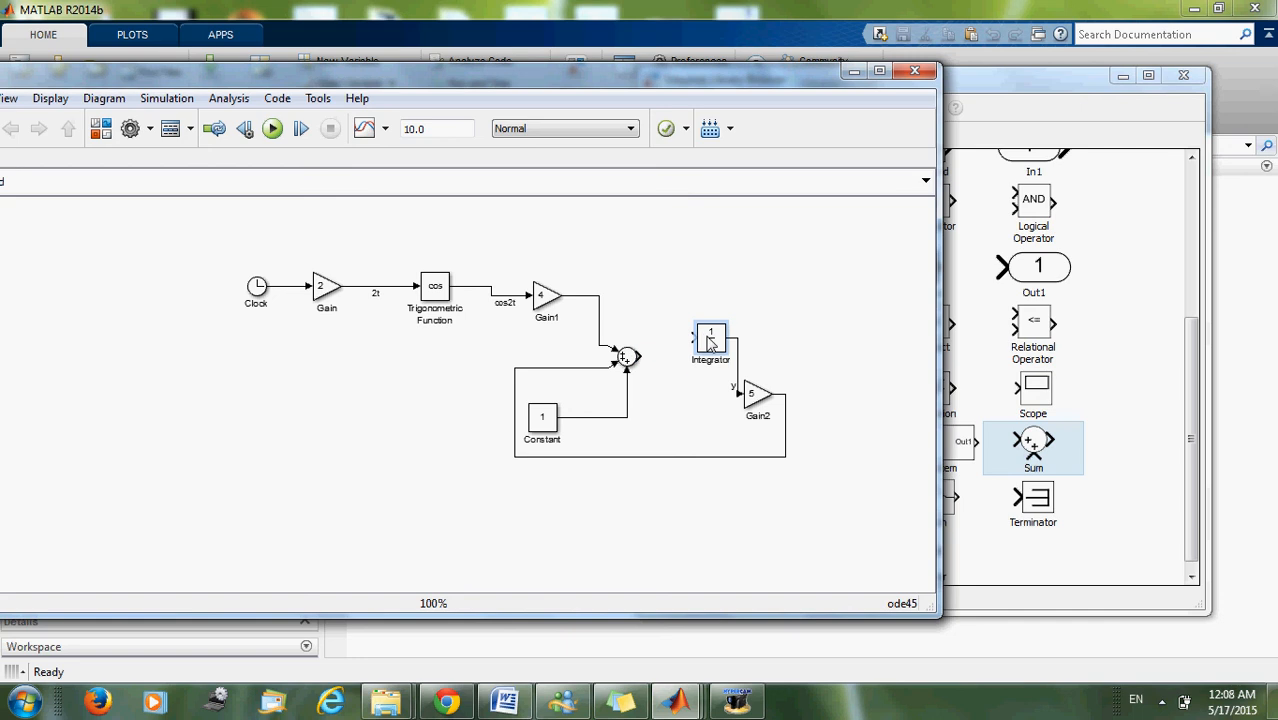
drag(637, 357, 690, 337)
click(772, 310)
- Add a Display block and a Scope block from the Sinks library, placing them above and beside the Integrator
click(1042, 75)
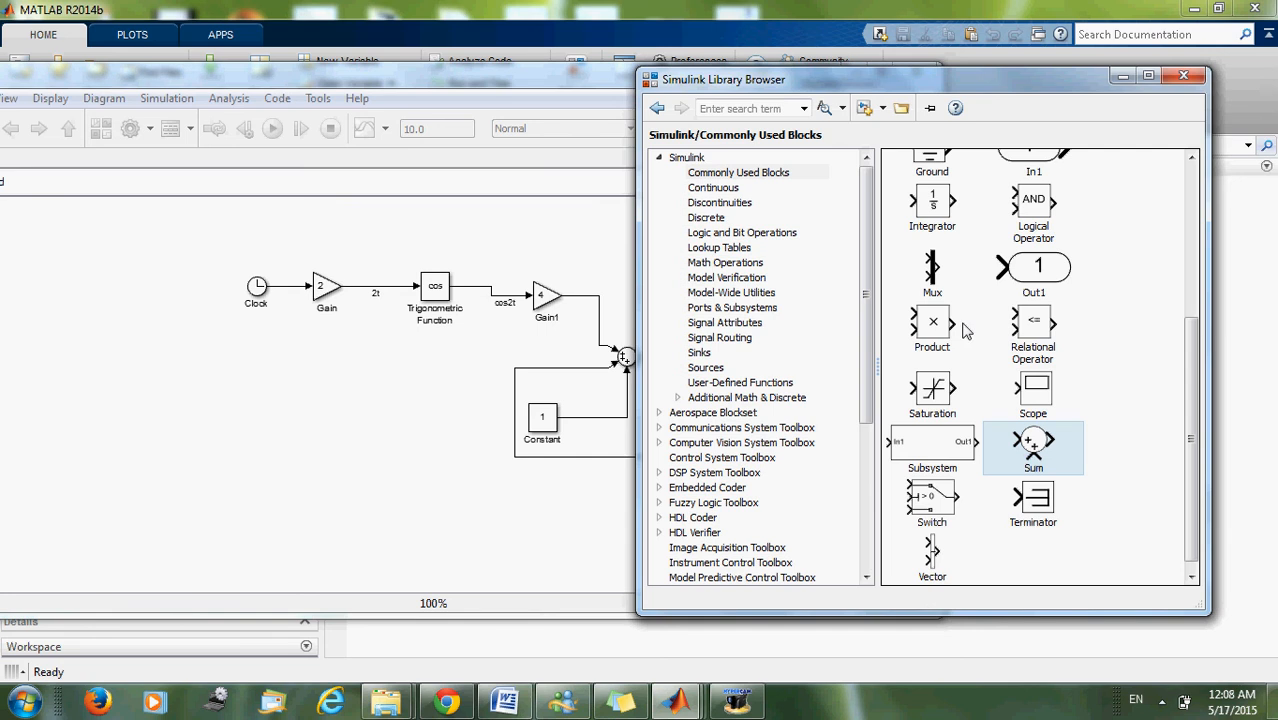
click(729, 371)
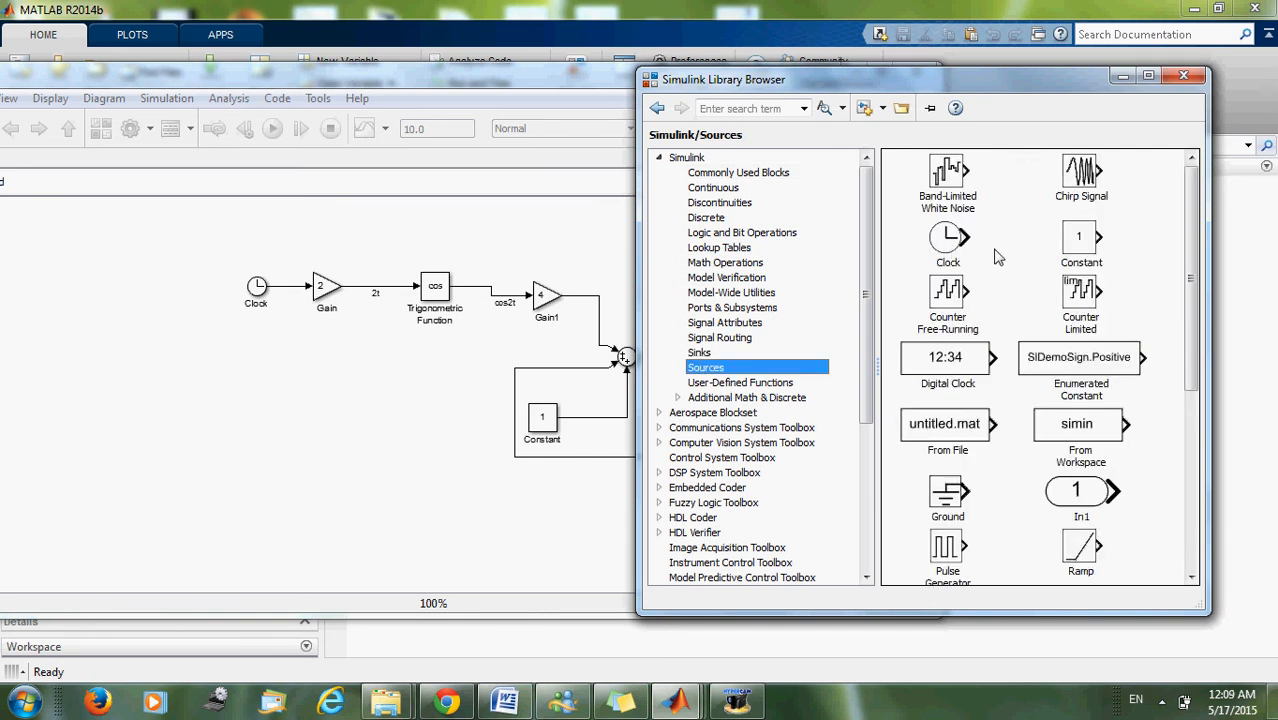
click(765, 358)
click(918, 190)
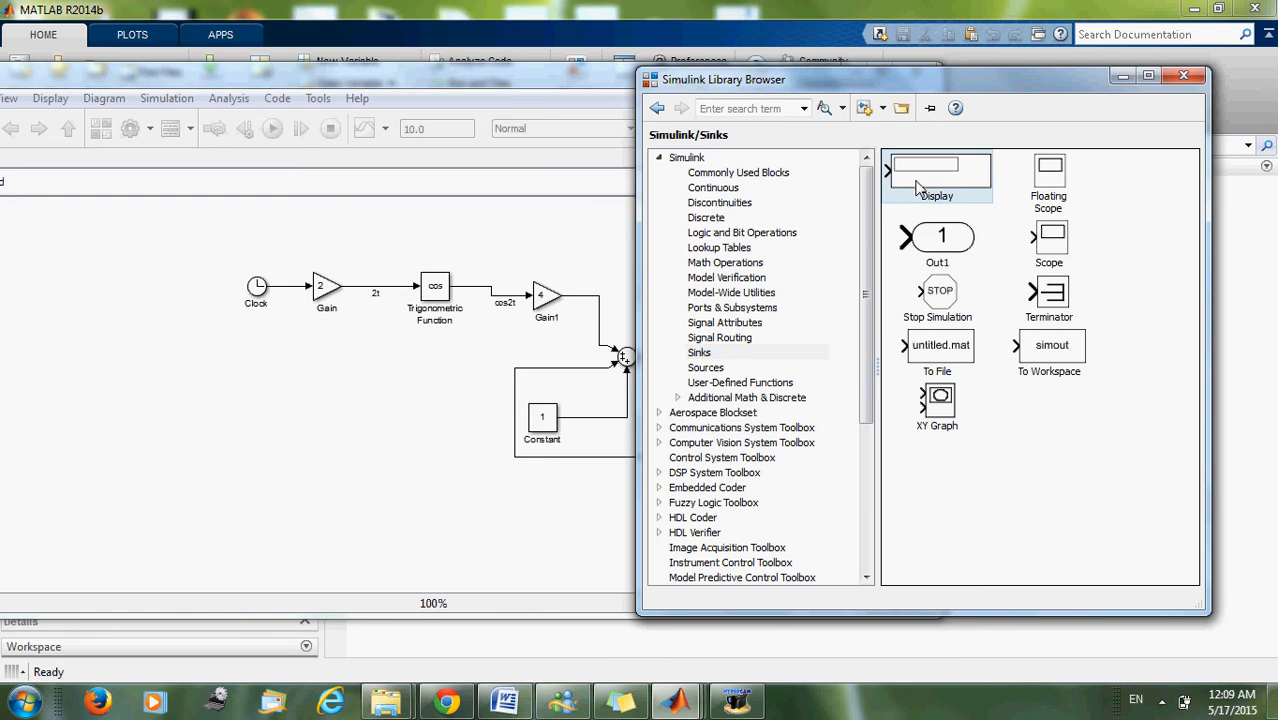
drag(645, 237, 696, 254)
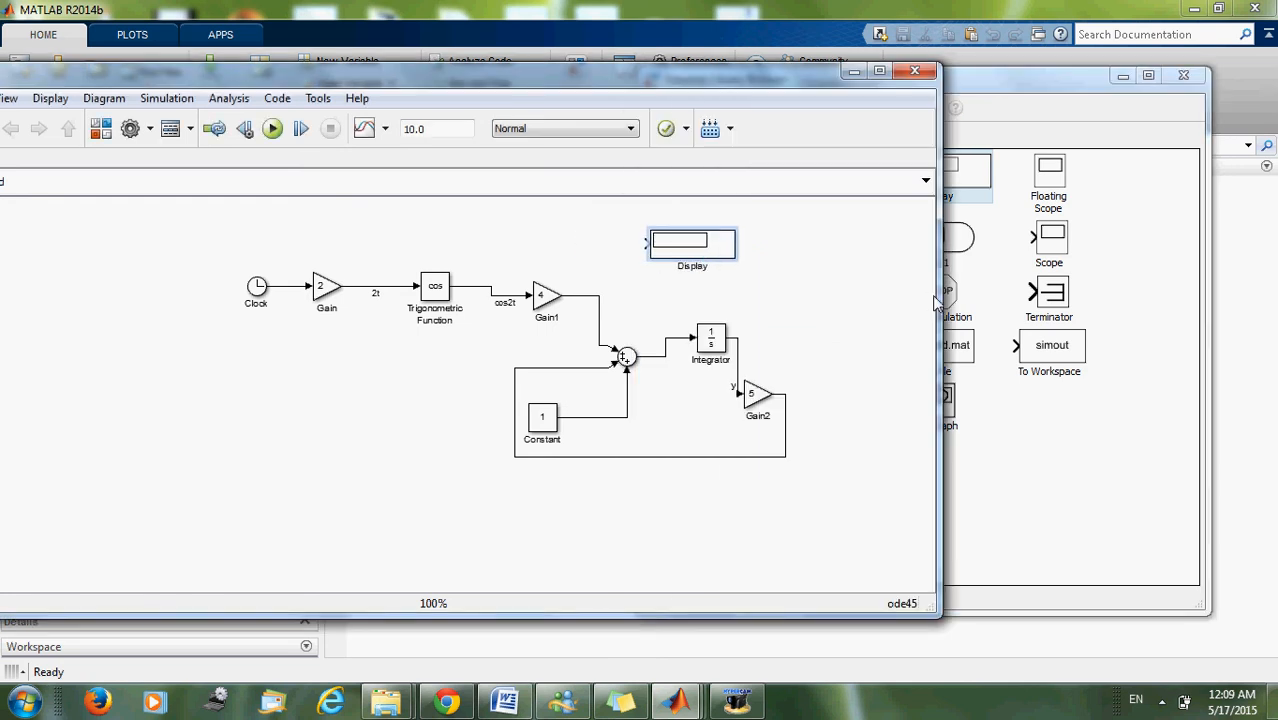
click(1040, 246)
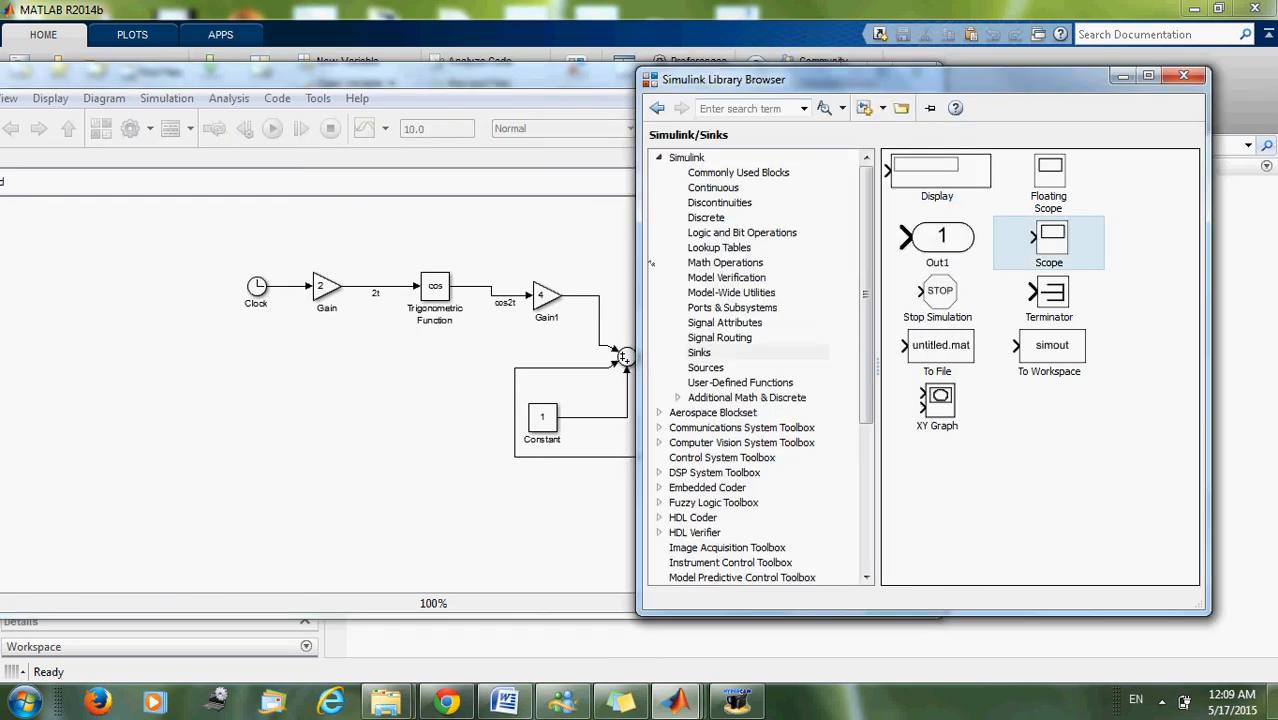
drag(651, 263, 817, 329)
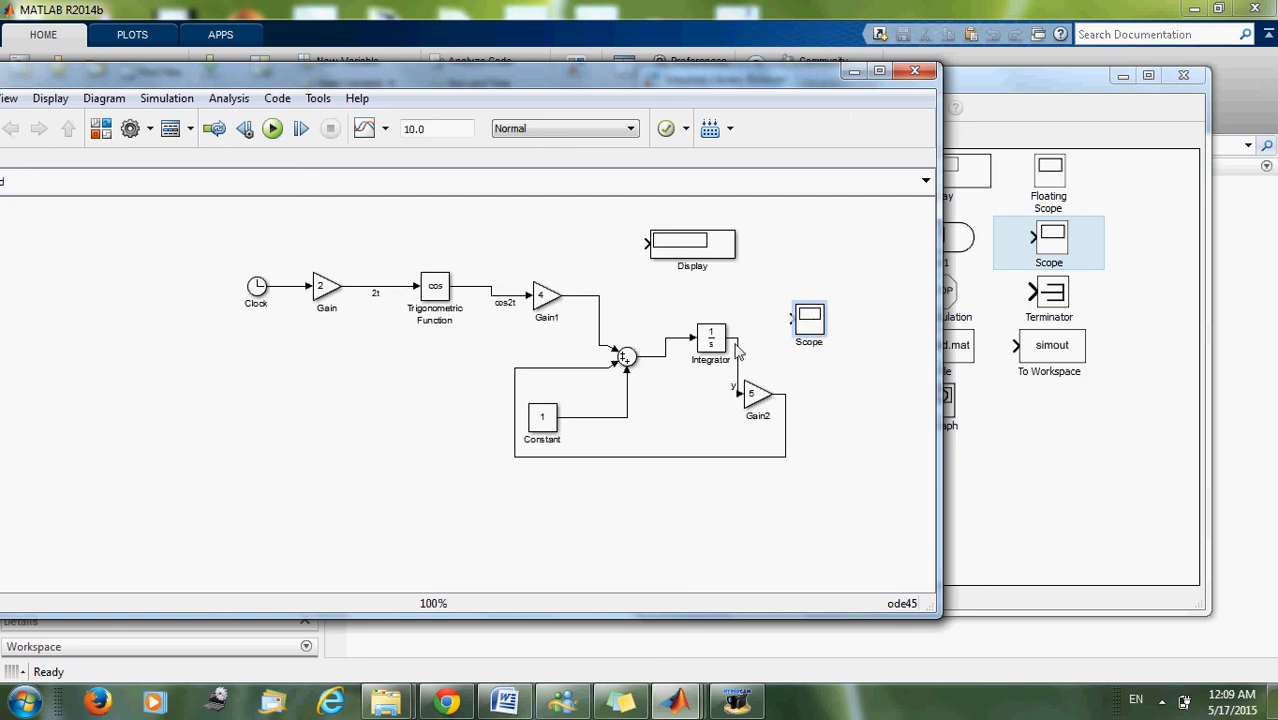
- Branch the y signal line to the Scope and Display inputs, shifting the Display block to sit above the Scope
drag(789, 318, 740, 350)
drag(700, 255, 765, 259)
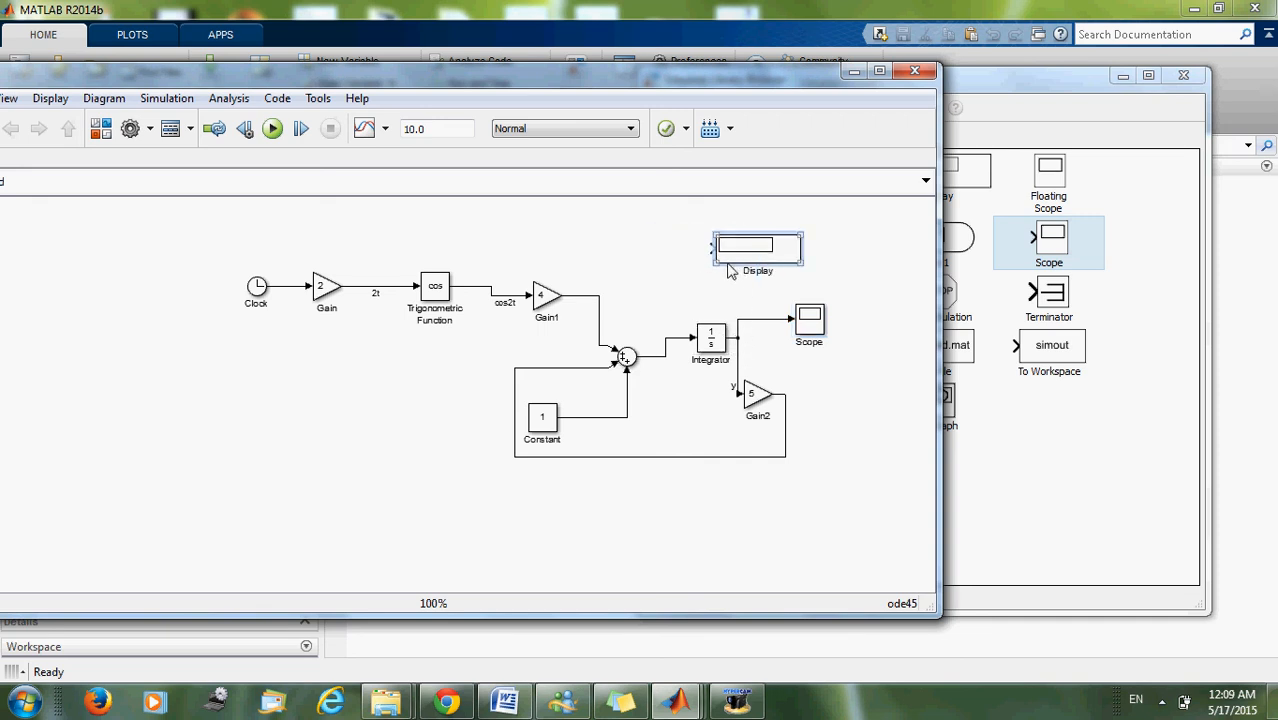
drag(711, 250, 692, 260)
drag(740, 265, 740, 328)
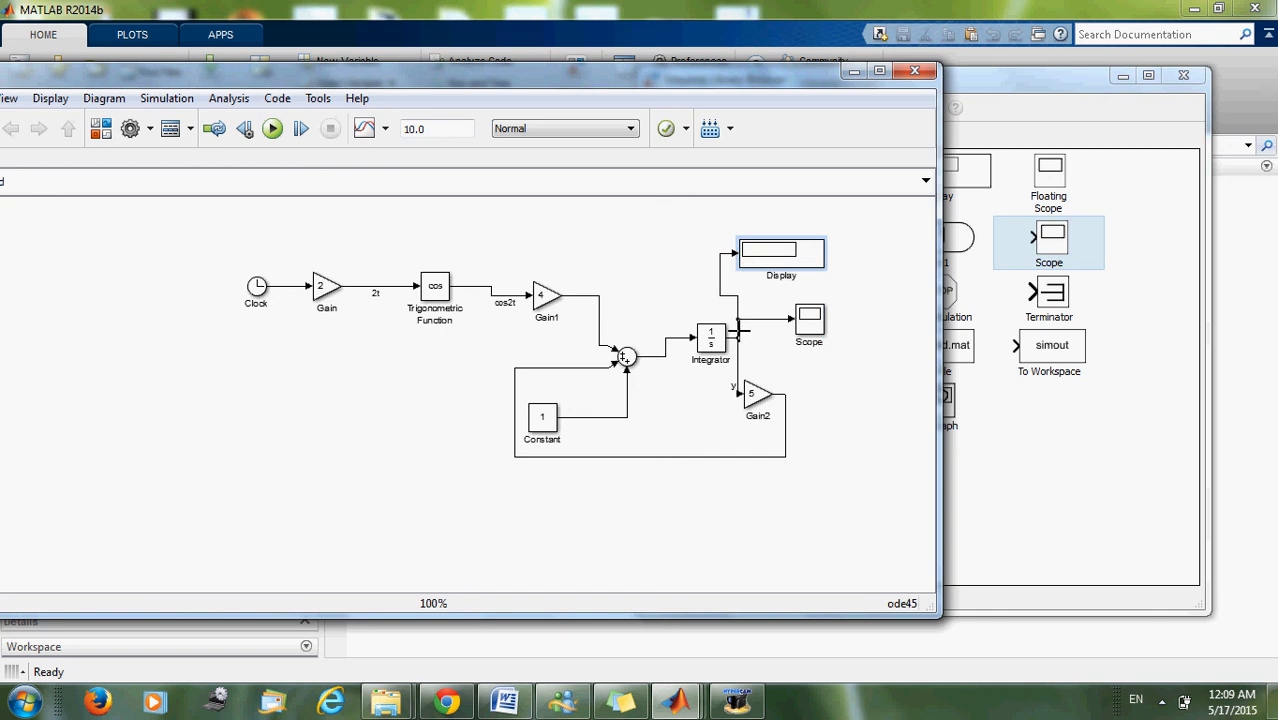
click(702, 318)
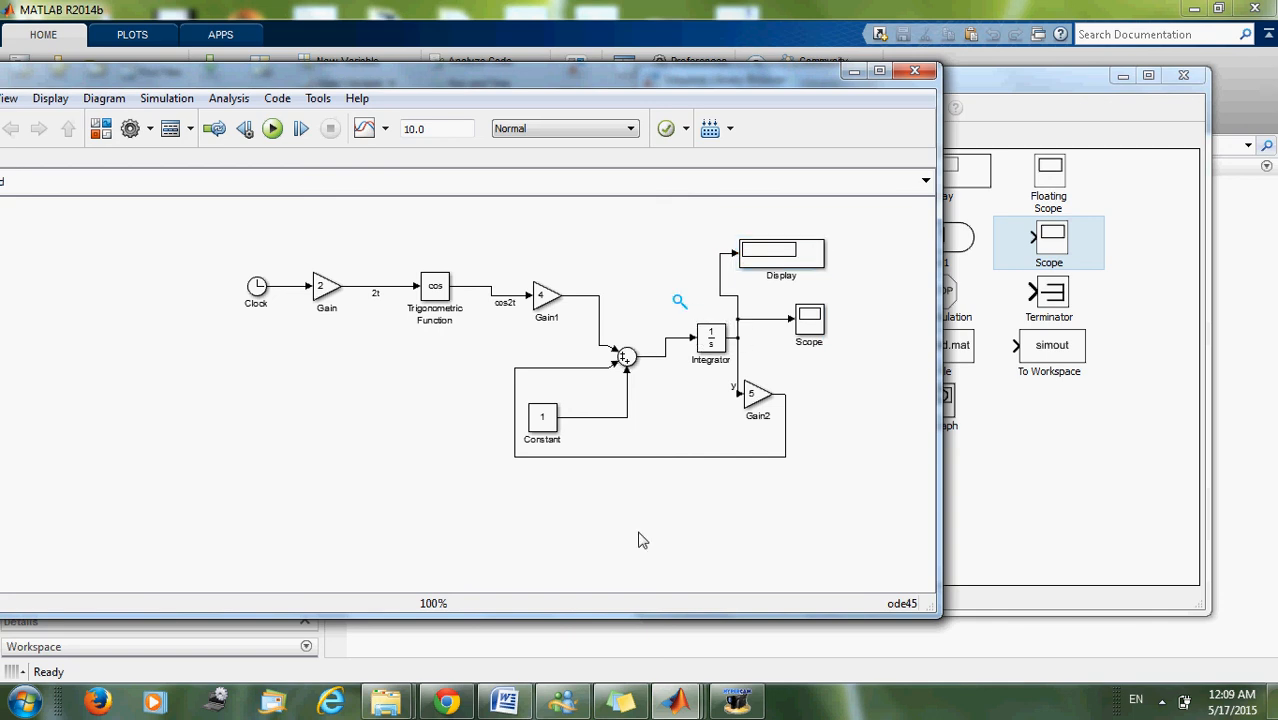
- Switch to the Word document, examine the initial condition given for y(0), and return to the Simulink model
click(500, 704)
click(434, 465)
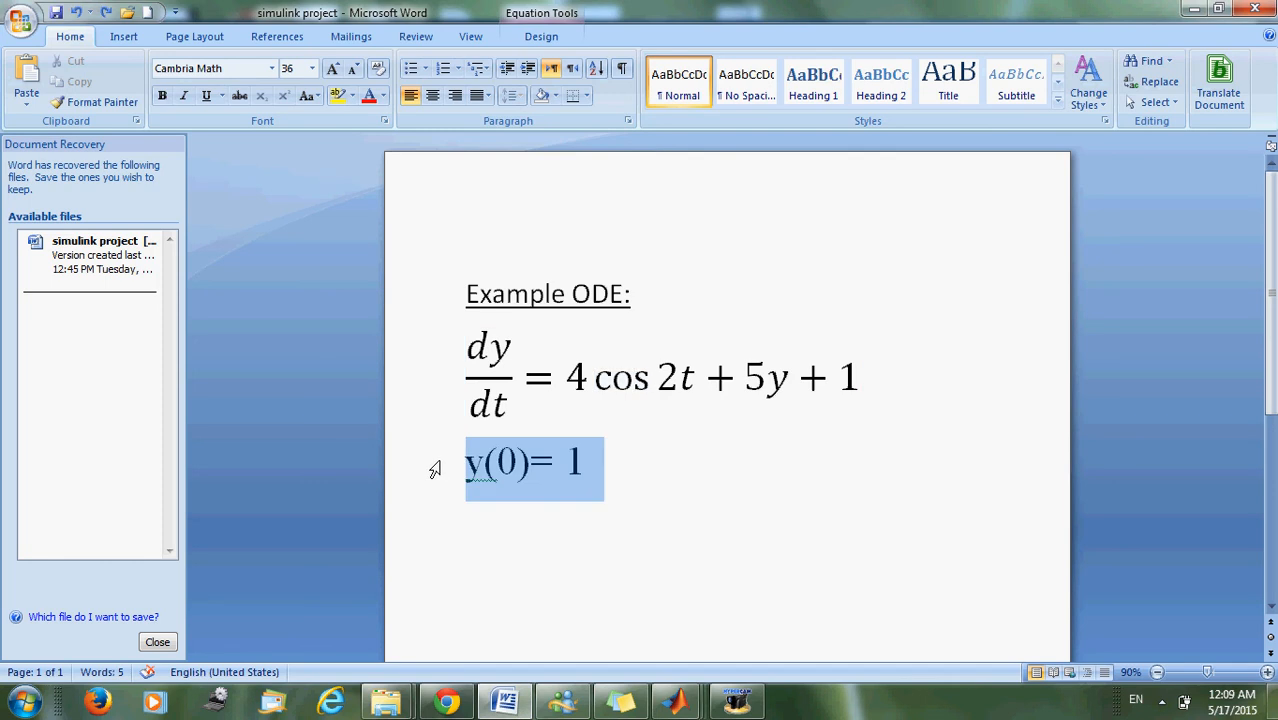
click(537, 480)
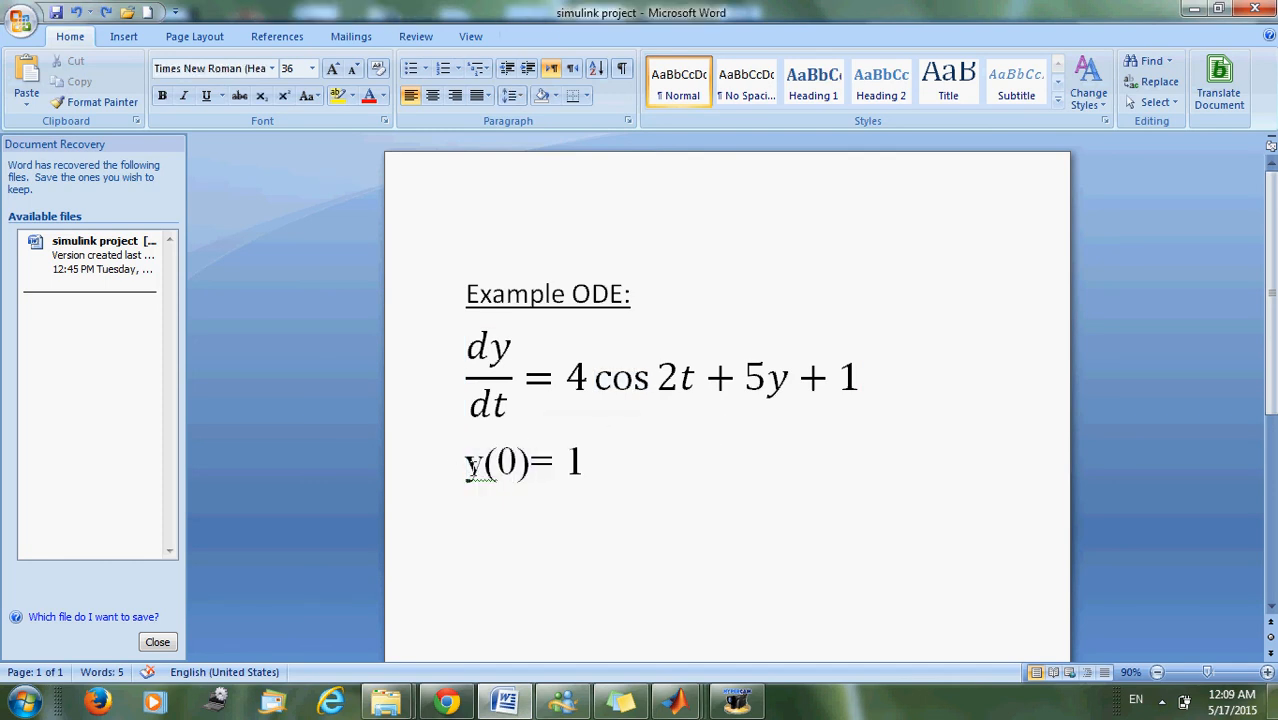
click(508, 466)
double_click(508, 470)
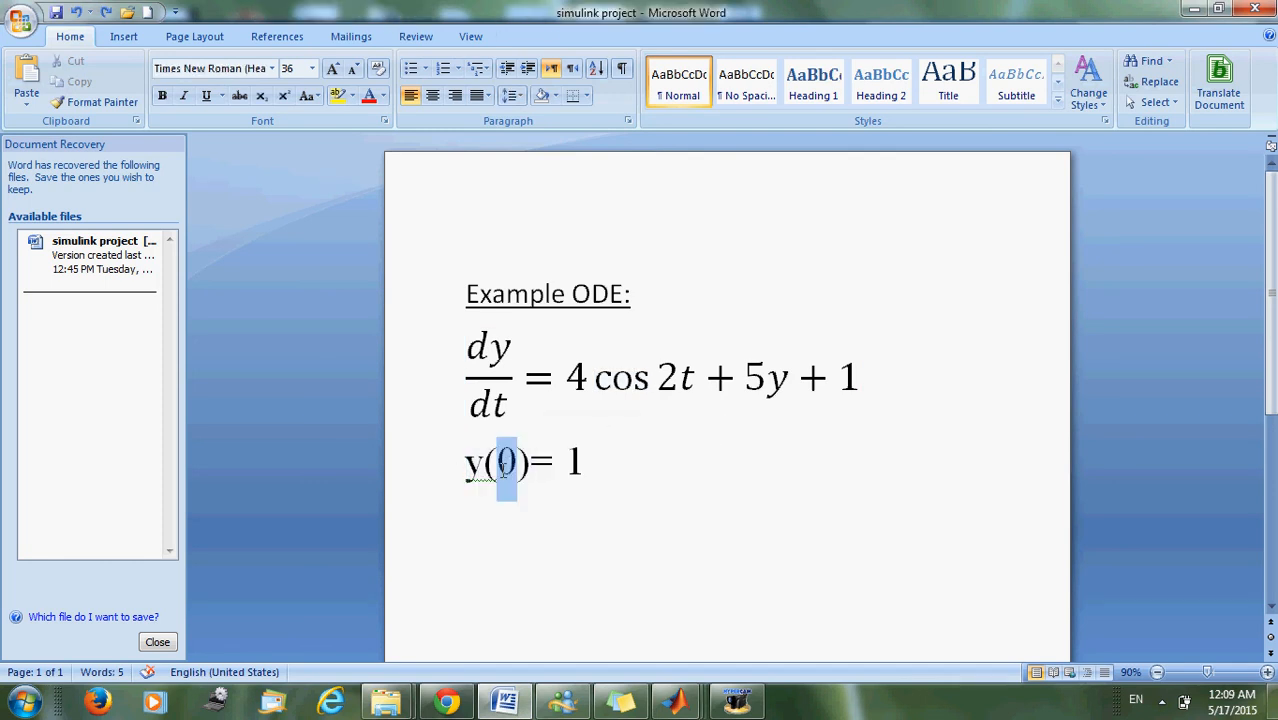
click(553, 488)
click(494, 699)
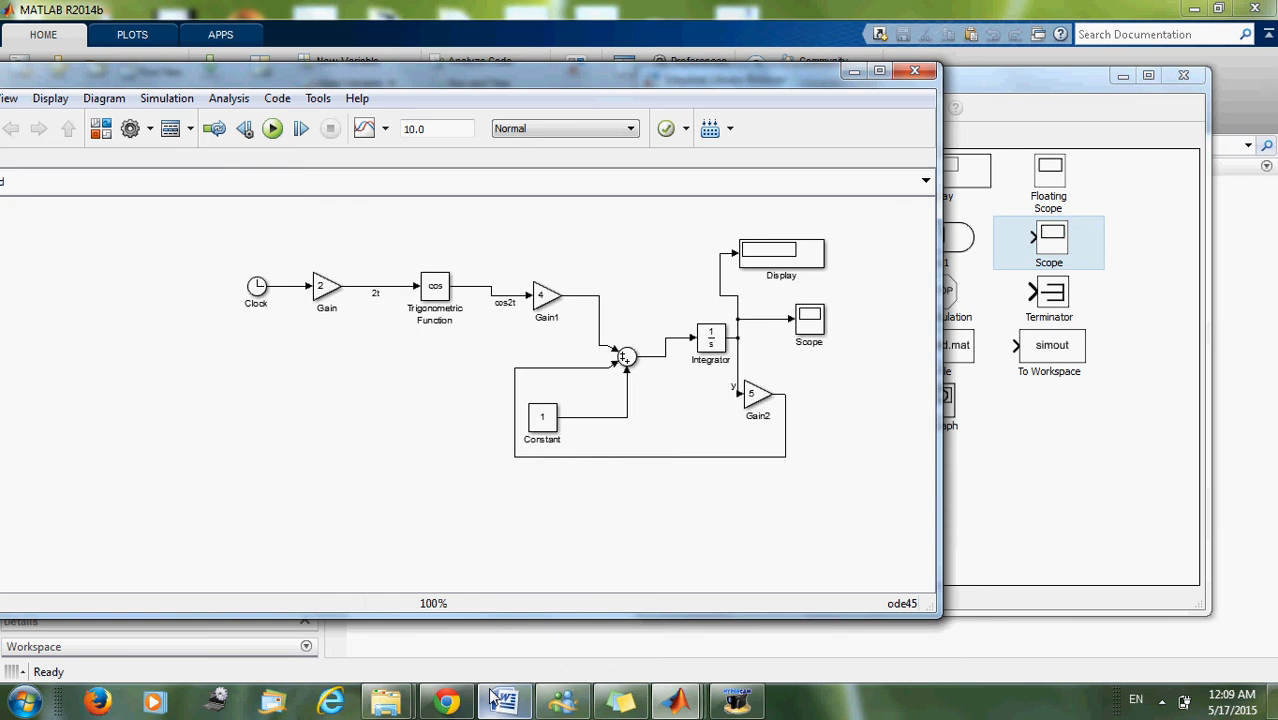
- Set the Integrator block's initial condition to 1
click(704, 350)
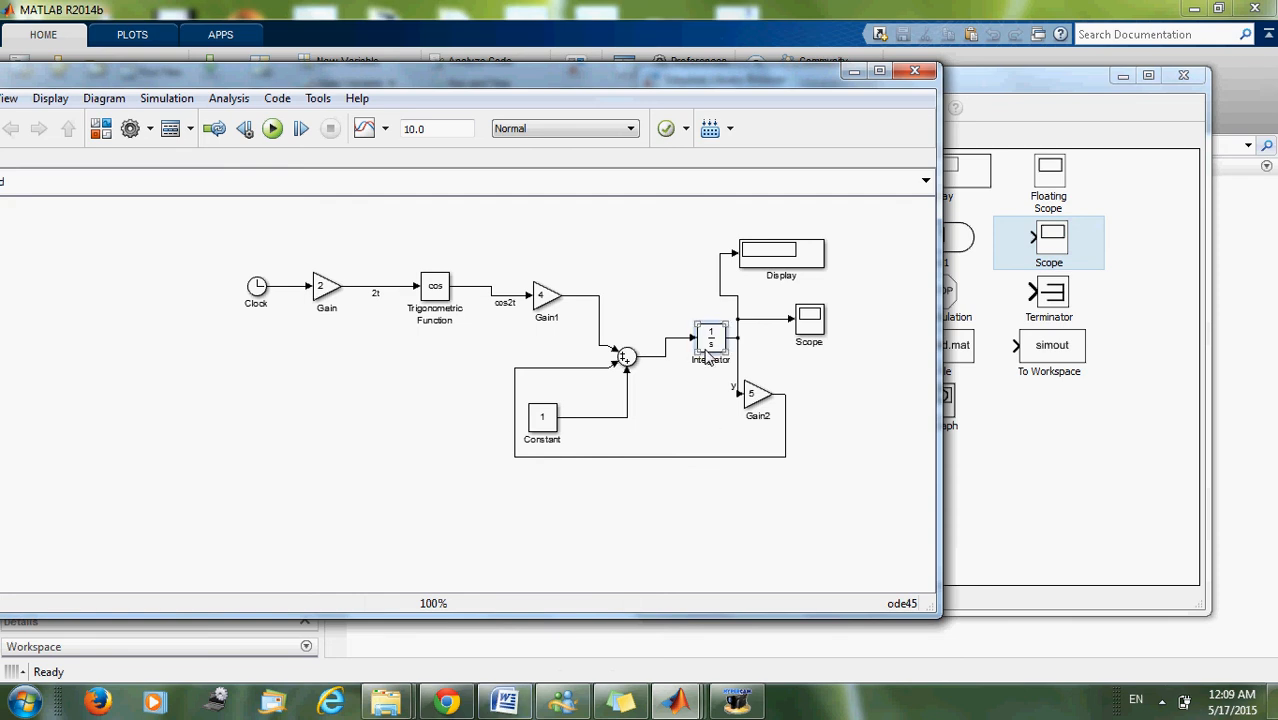
double_click(708, 350)
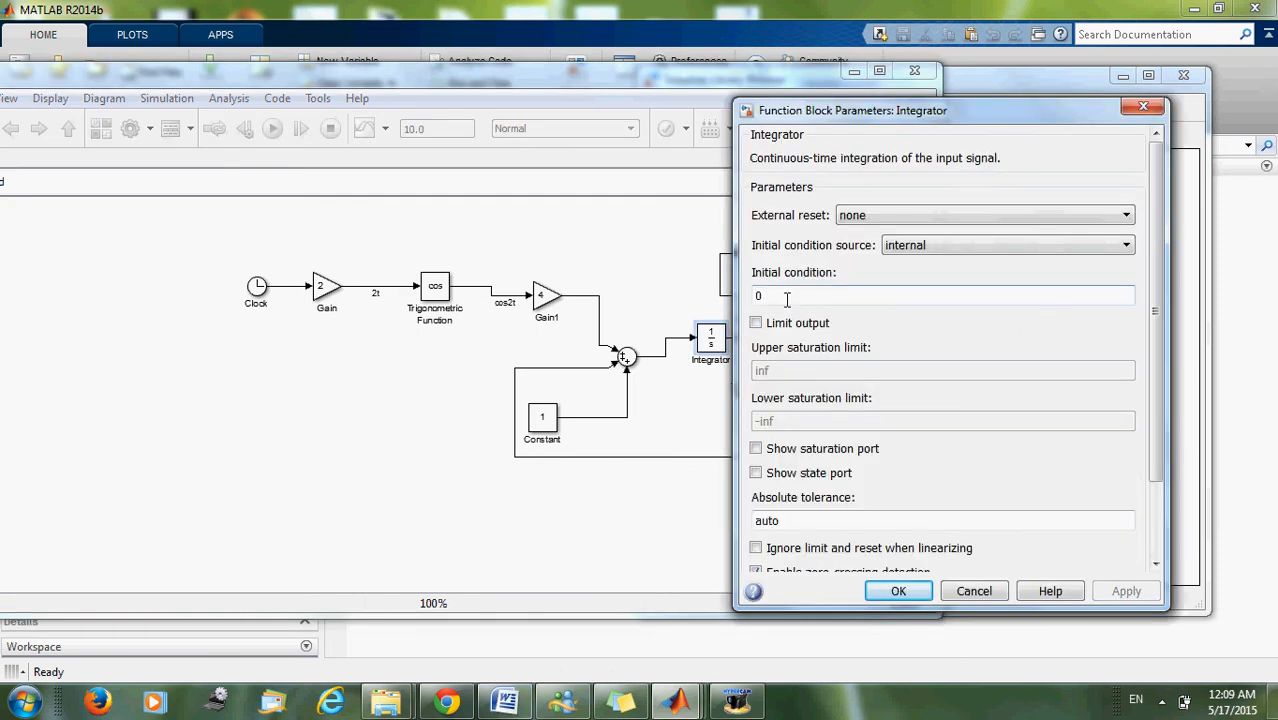
double_click(760, 296)
text(1)
click(898, 591)
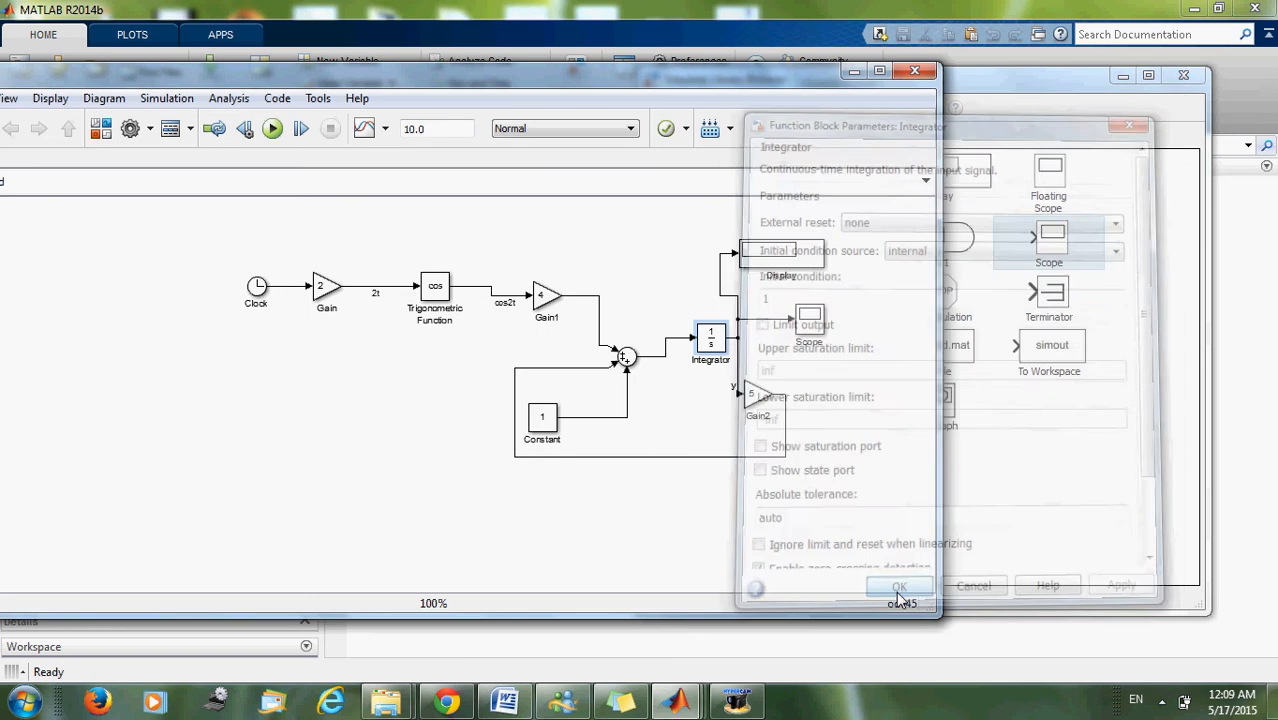
- Run the simulation with the stop time of 10.0 and read the result in the Display block
click(272, 129)
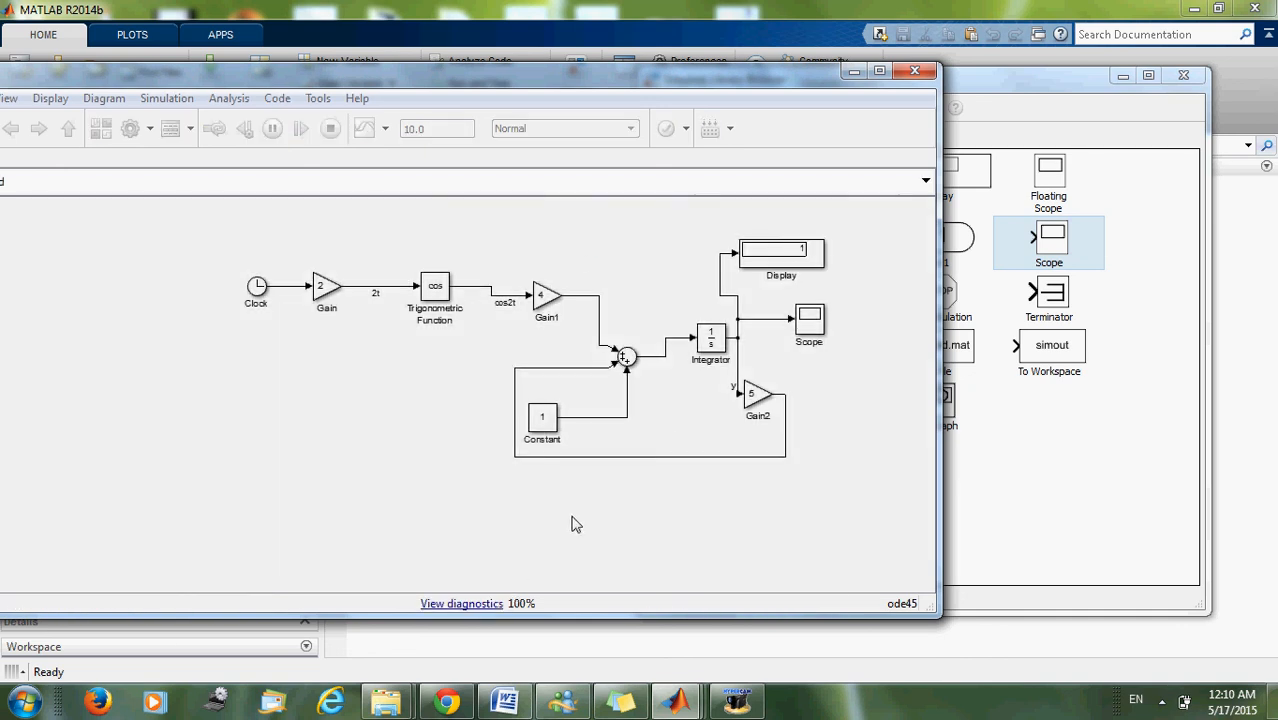
click(781, 259)
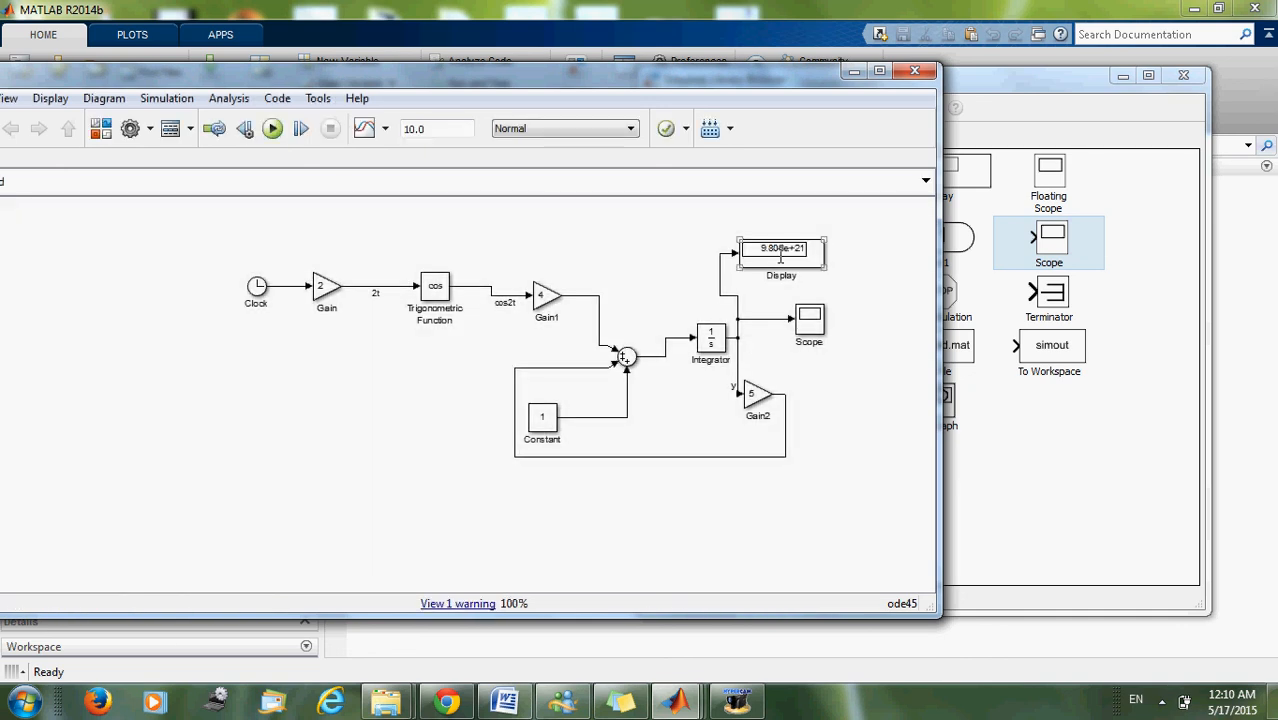
click(412, 128)
- Open the Scope, autoscale the y plot and enlarge its window to examine the curve, and close the Scope
click(810, 320)
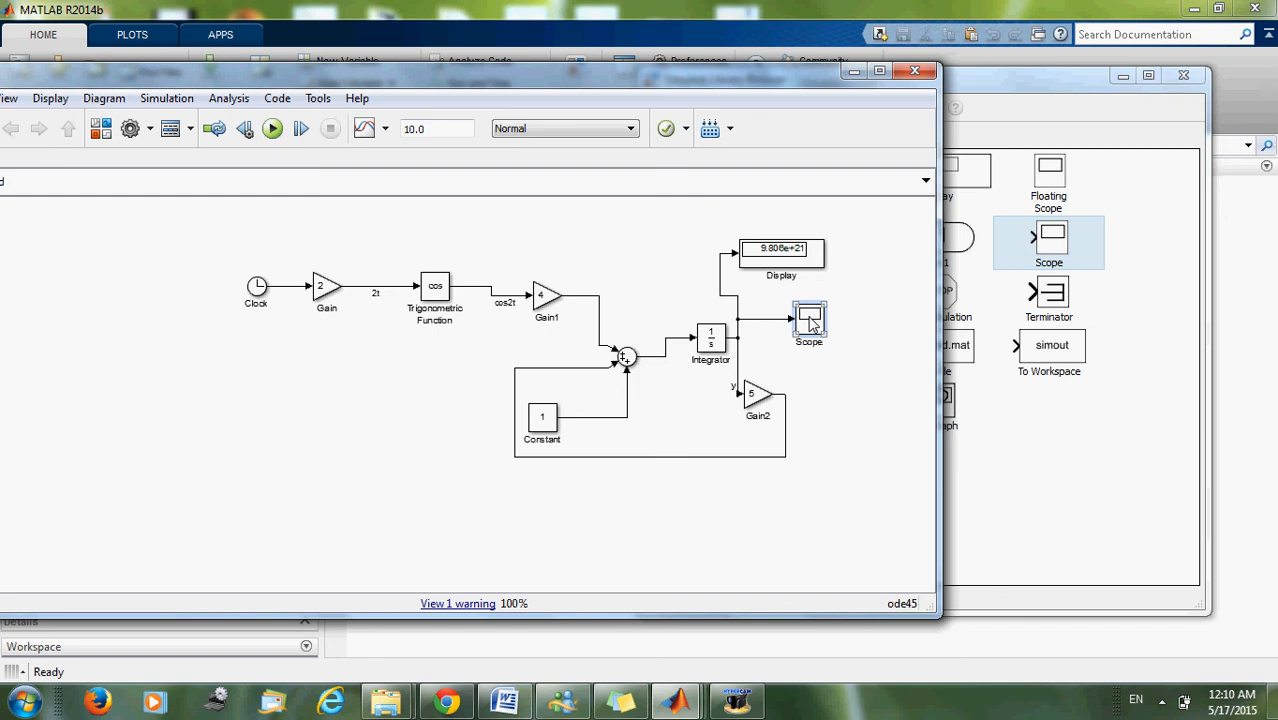
double_click(810, 320)
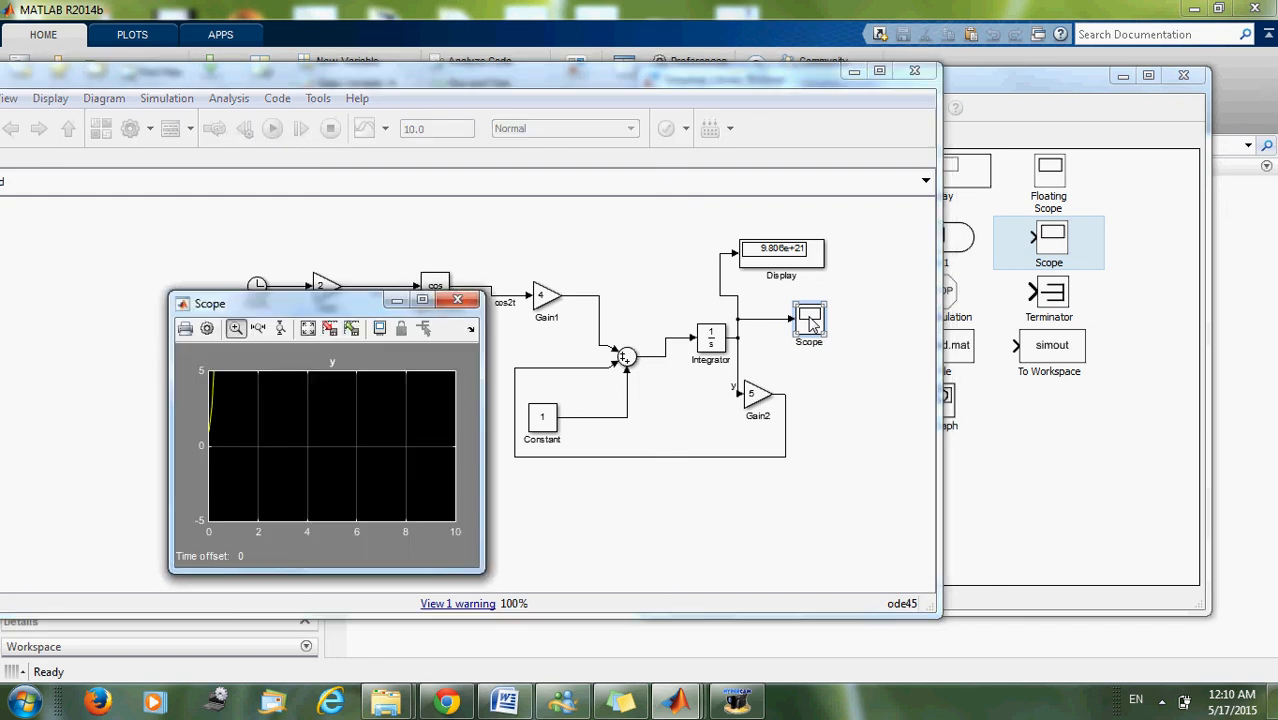
click(309, 332)
click(424, 302)
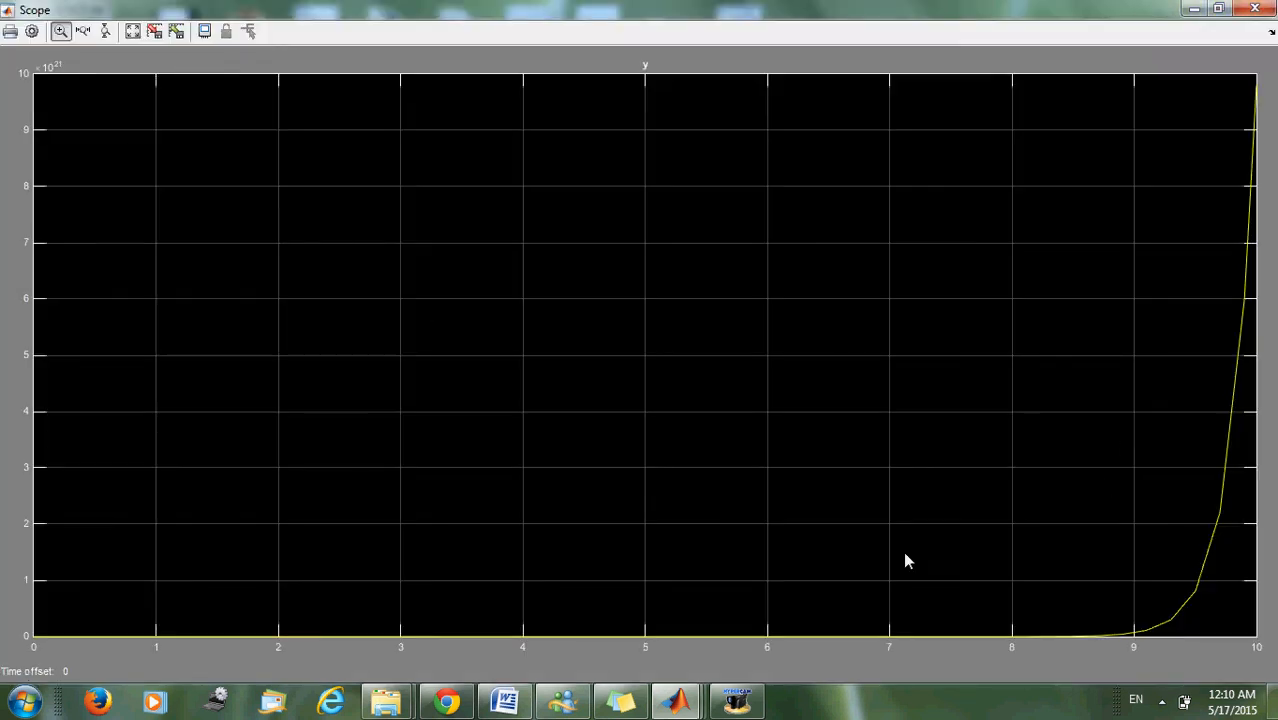
click(1218, 8)
click(470, 303)
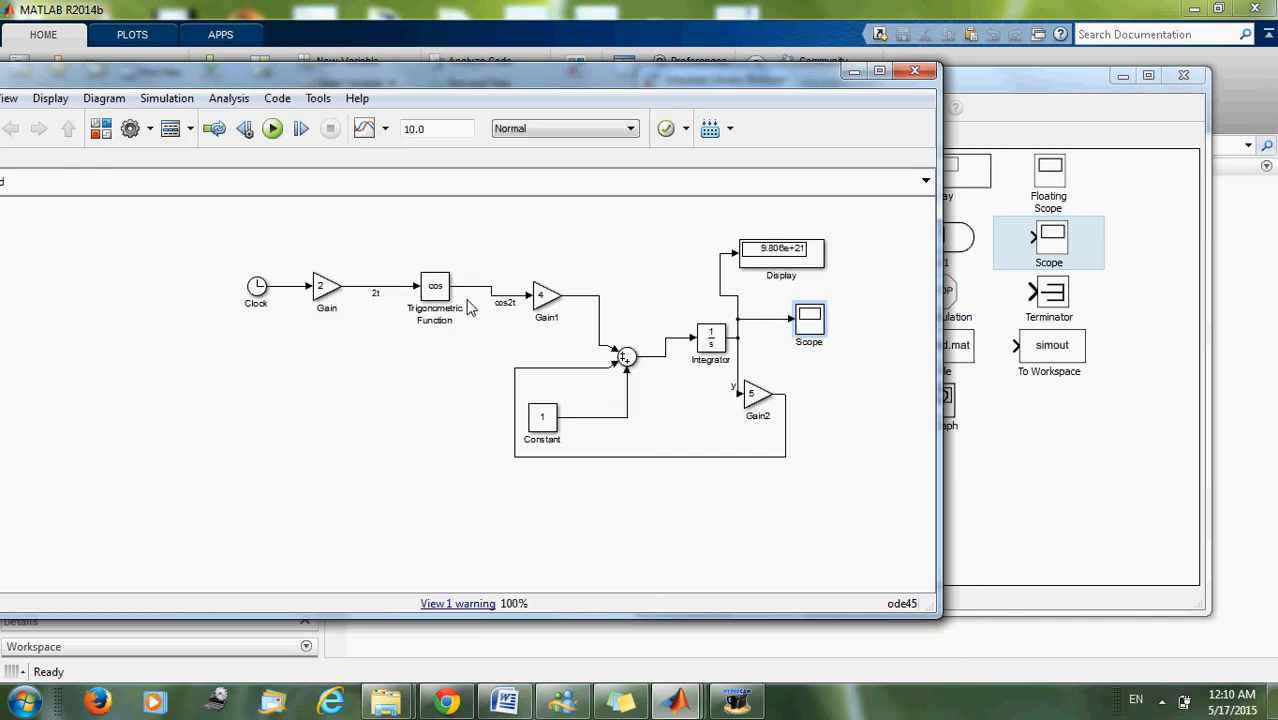
click(737, 702)
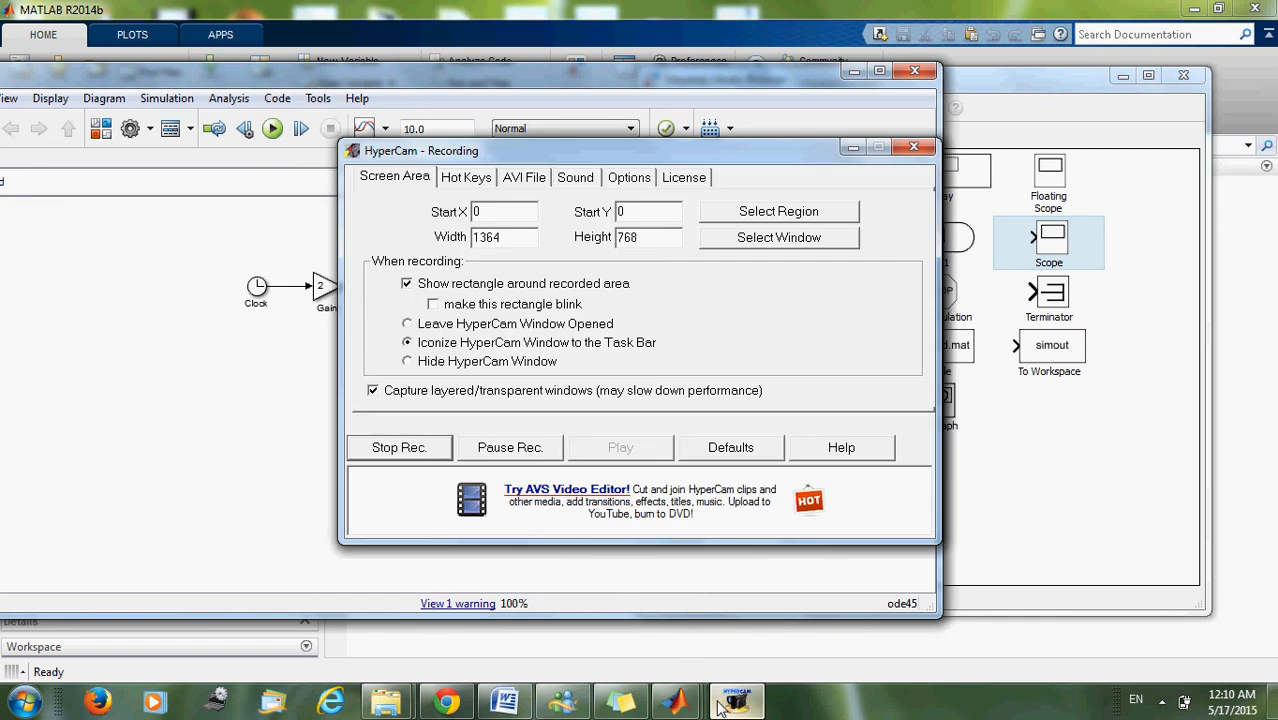